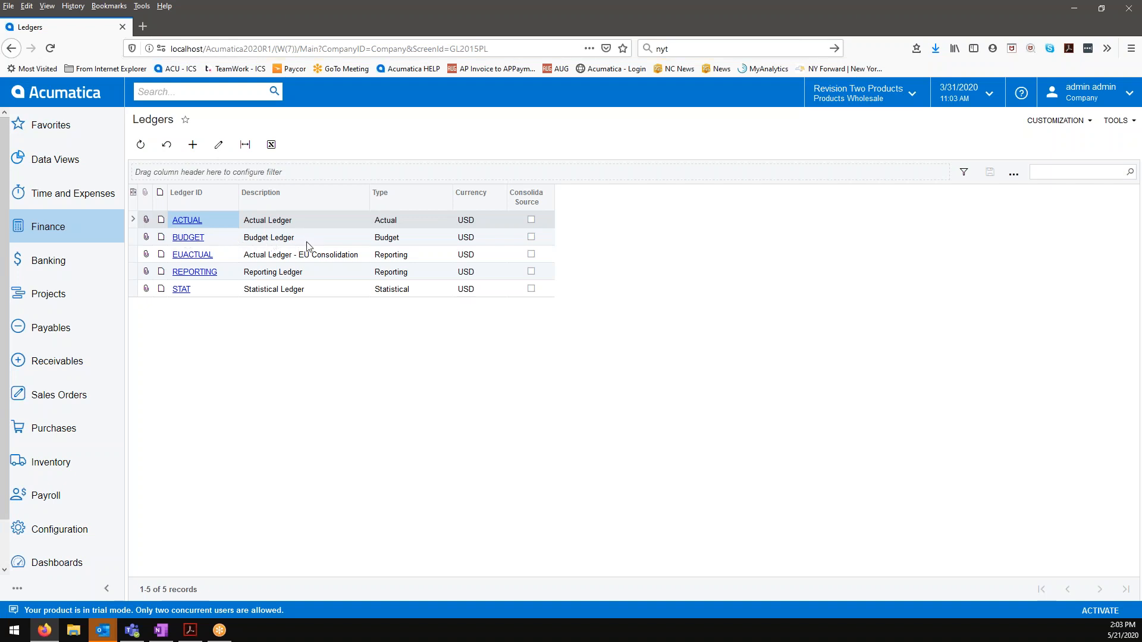
# Step: Open the Budgets screen from the Finance area and select 2020 as the financial year
pyautogui.click(61, 232)
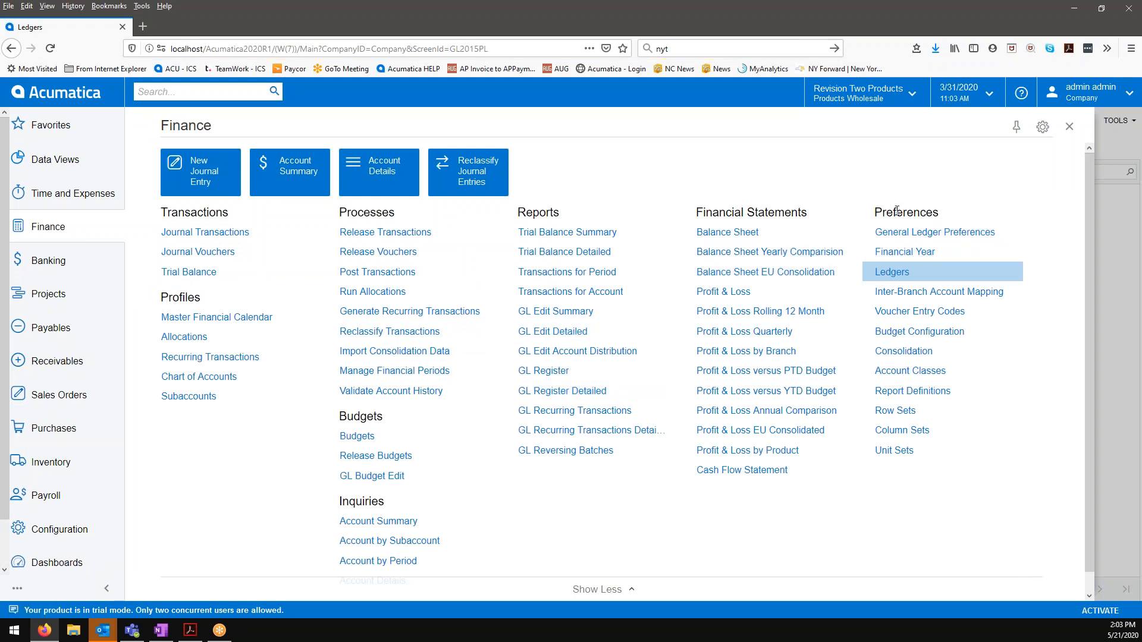
pyautogui.click(365, 437)
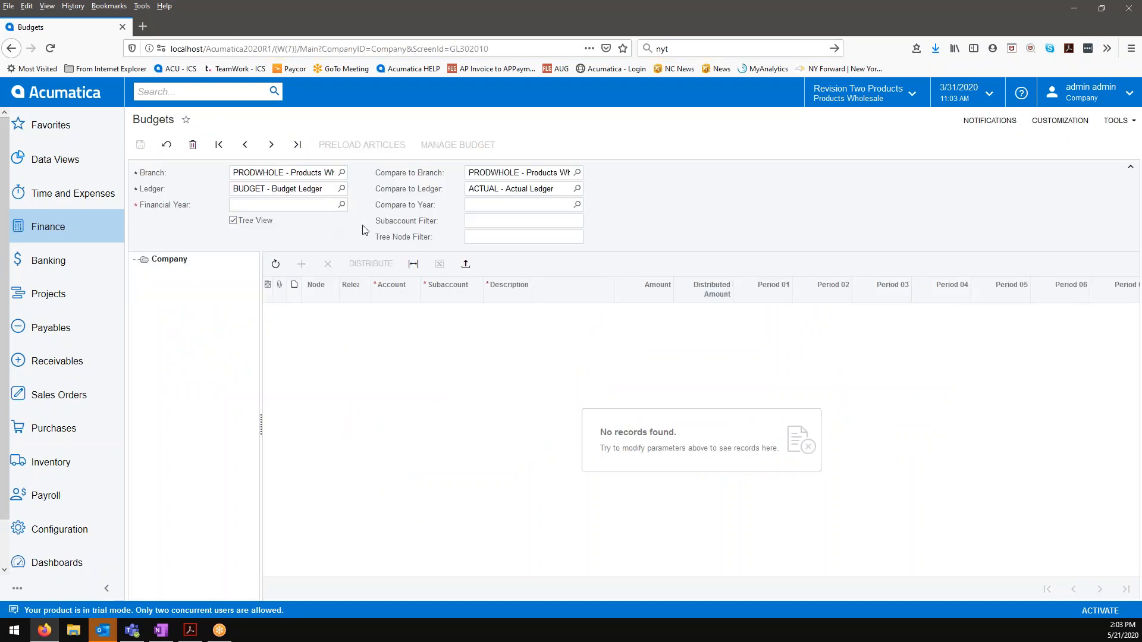
pyautogui.click(342, 205)
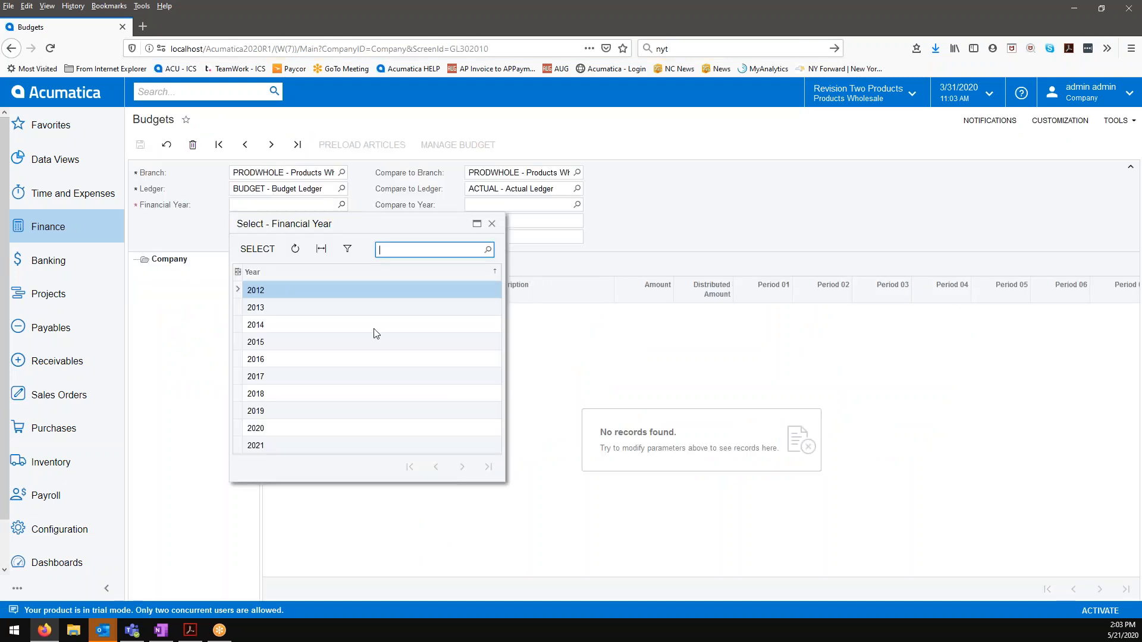
pyautogui.click(284, 428)
pyautogui.click(257, 249)
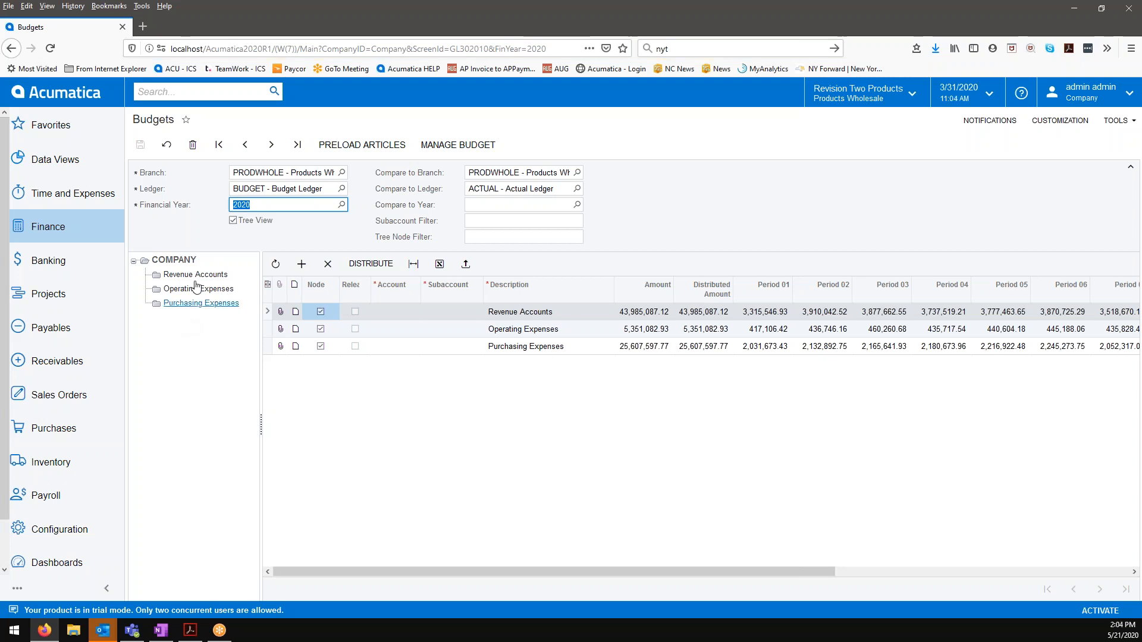
# Step: Turn off Tree View to review the full list of budget accounts and their period amounts, and turn it back on
pyautogui.click(234, 222)
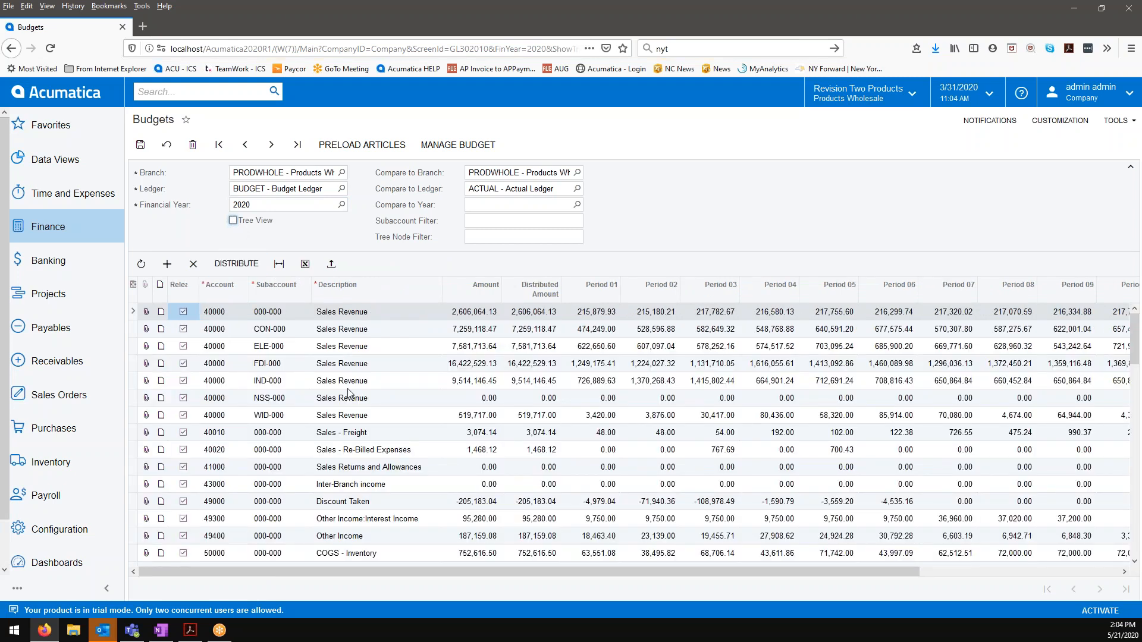
pyautogui.scroll(-10, 761, 500)
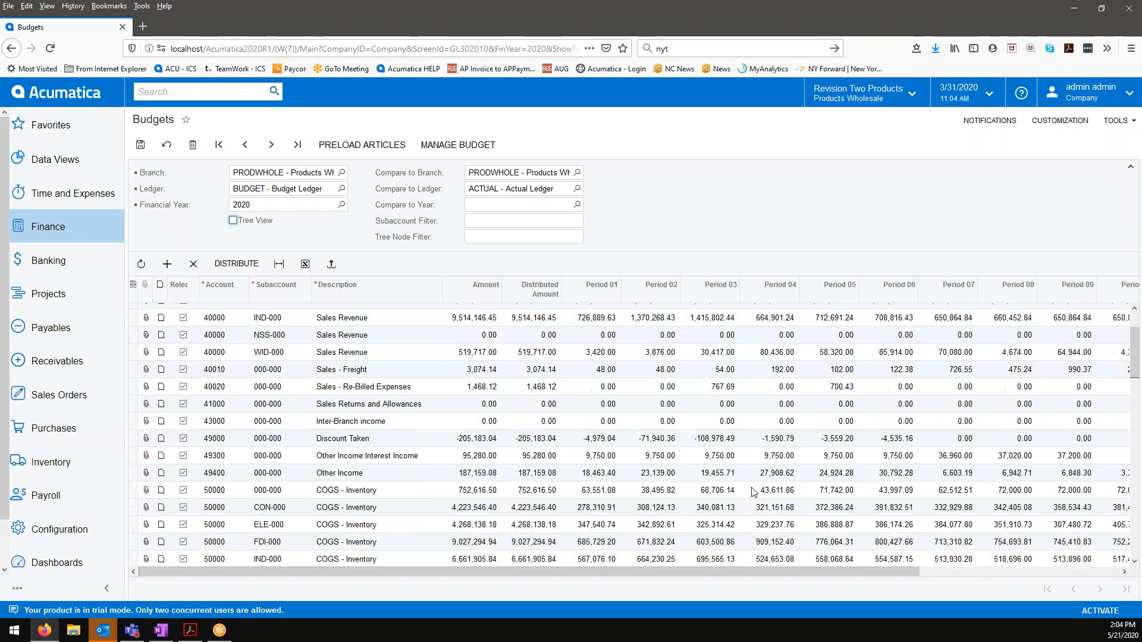
pyautogui.scroll(-5, 754, 492)
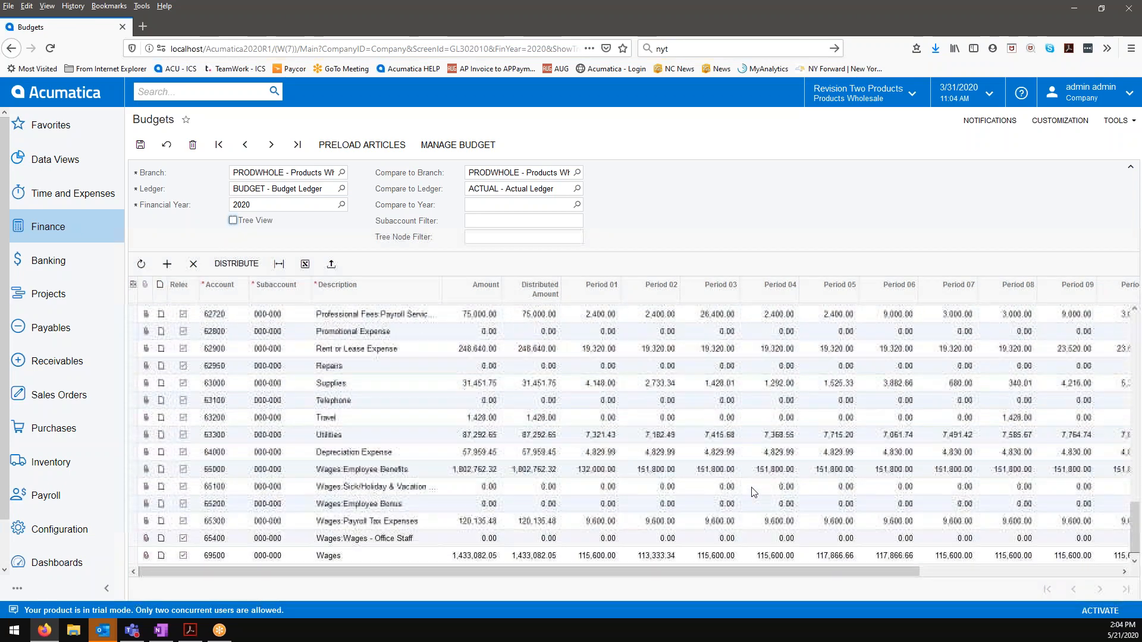
pyautogui.scroll(15, 754, 491)
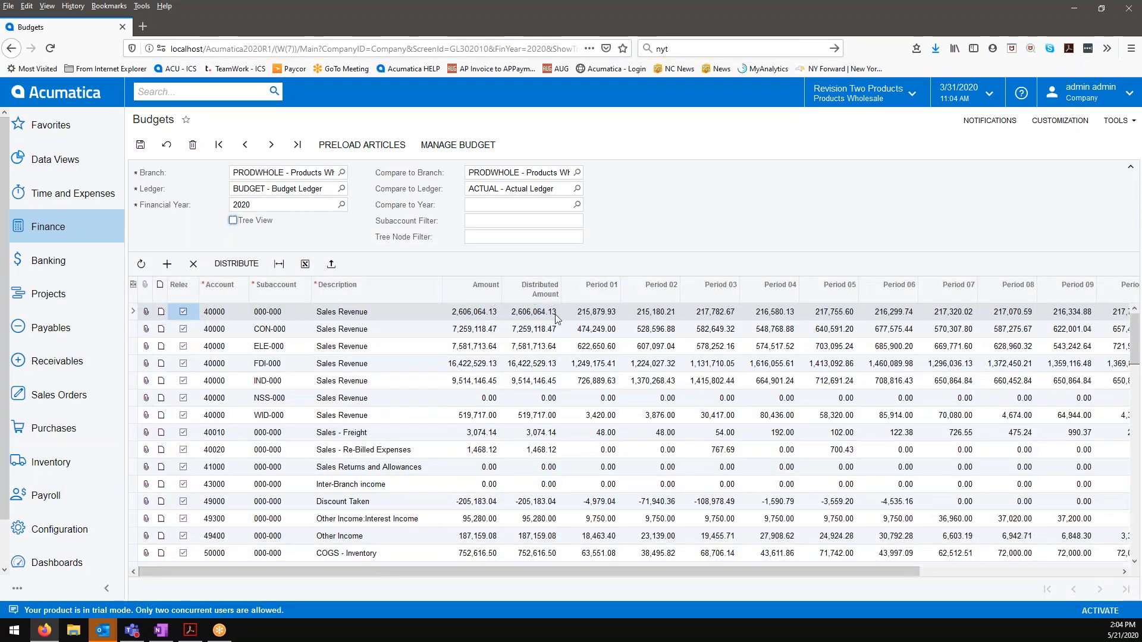
pyautogui.moveTo(591, 573); pyautogui.dragTo(555, 565)
pyautogui.click(232, 220)
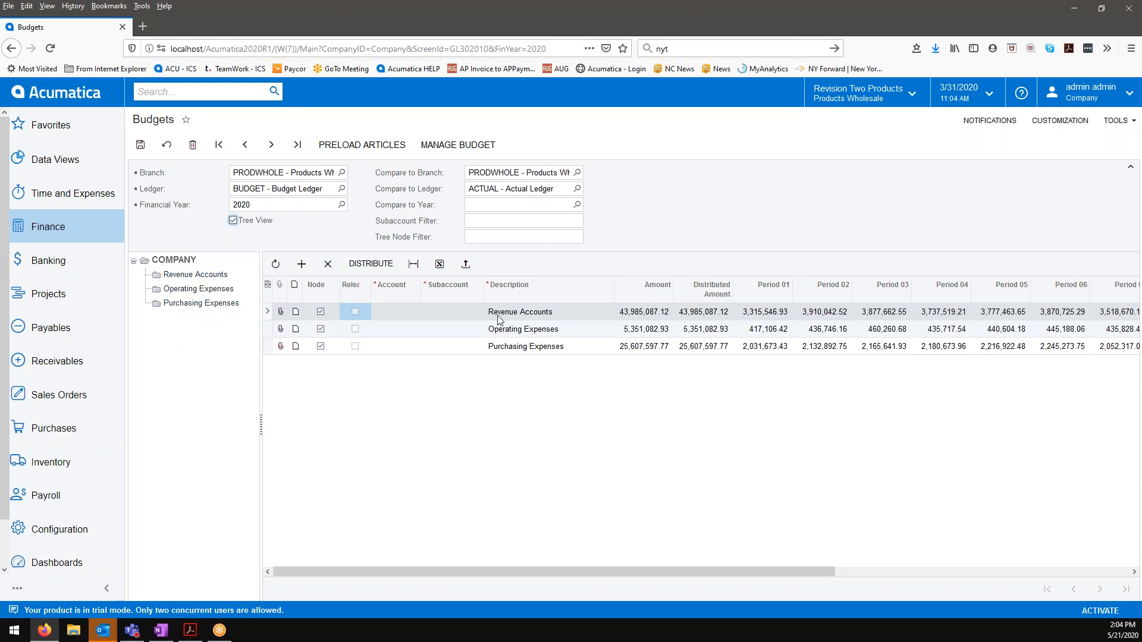
# Step: Examine the Revenue Accounts node's budget lines by period and compare them with the COMPANY summary
pyautogui.click(199, 275)
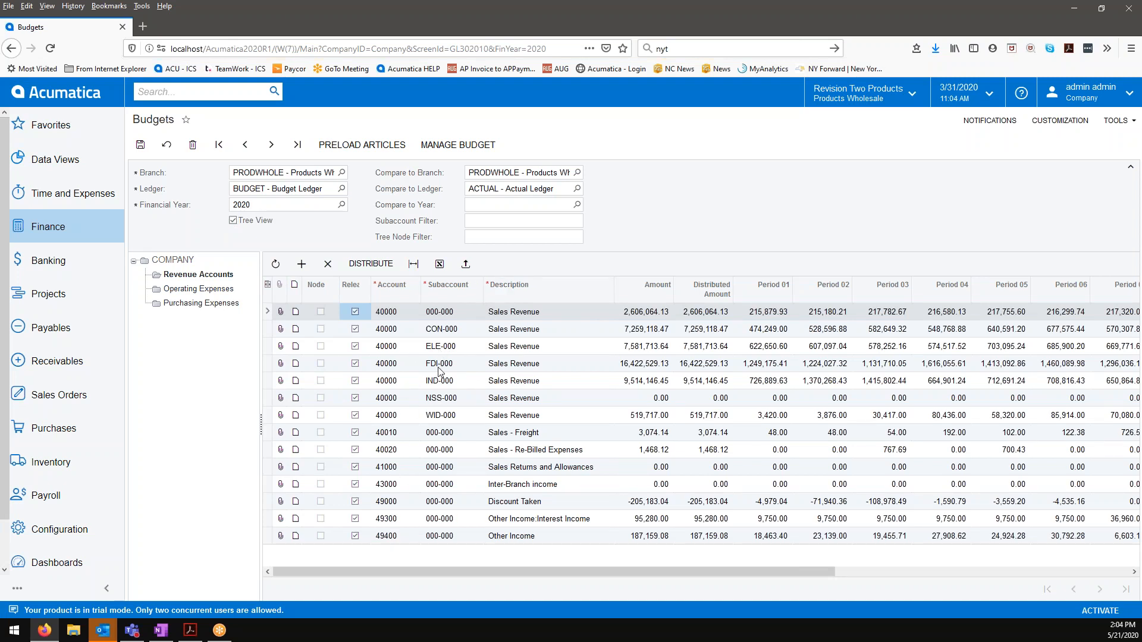
pyautogui.moveTo(558, 572); pyautogui.dragTo(730, 571)
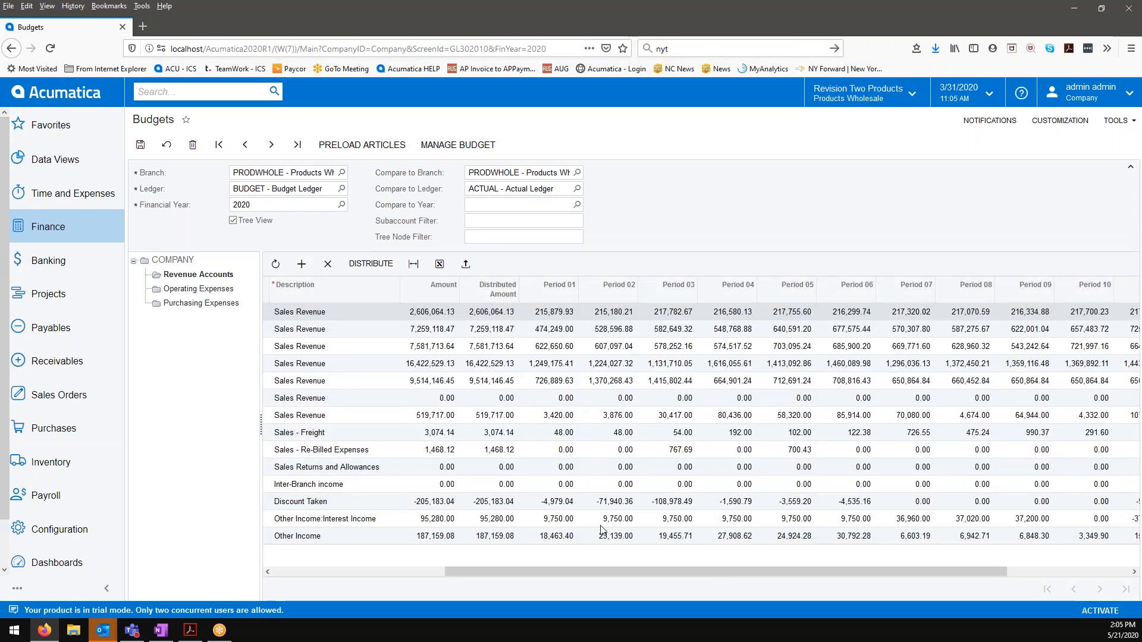
pyautogui.moveTo(597, 569); pyautogui.dragTo(536, 571)
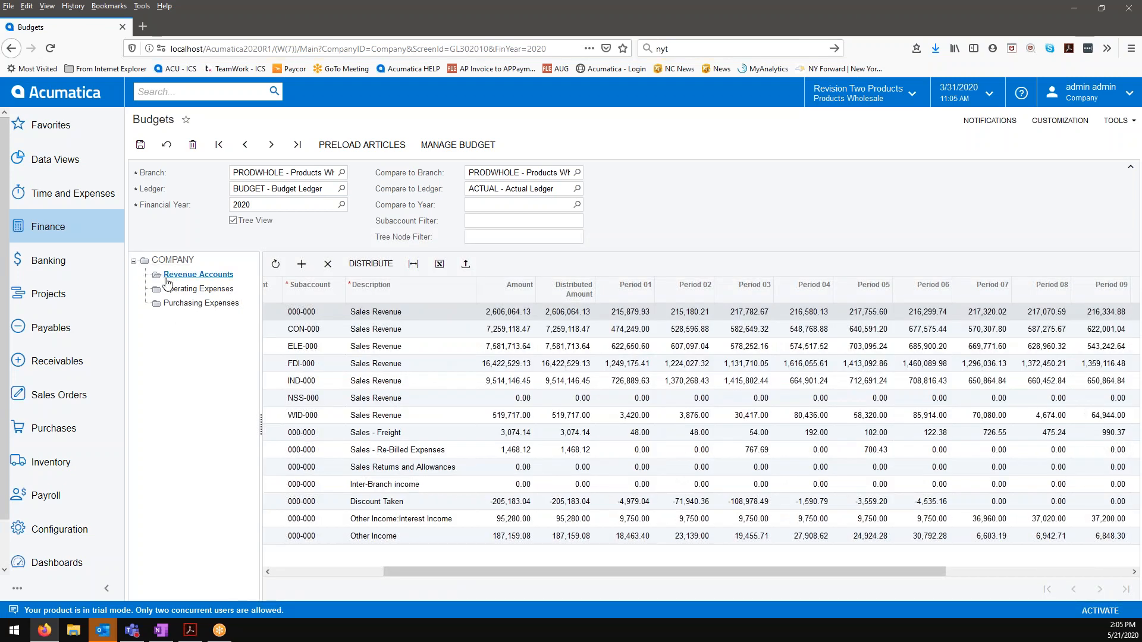
pyautogui.click(177, 261)
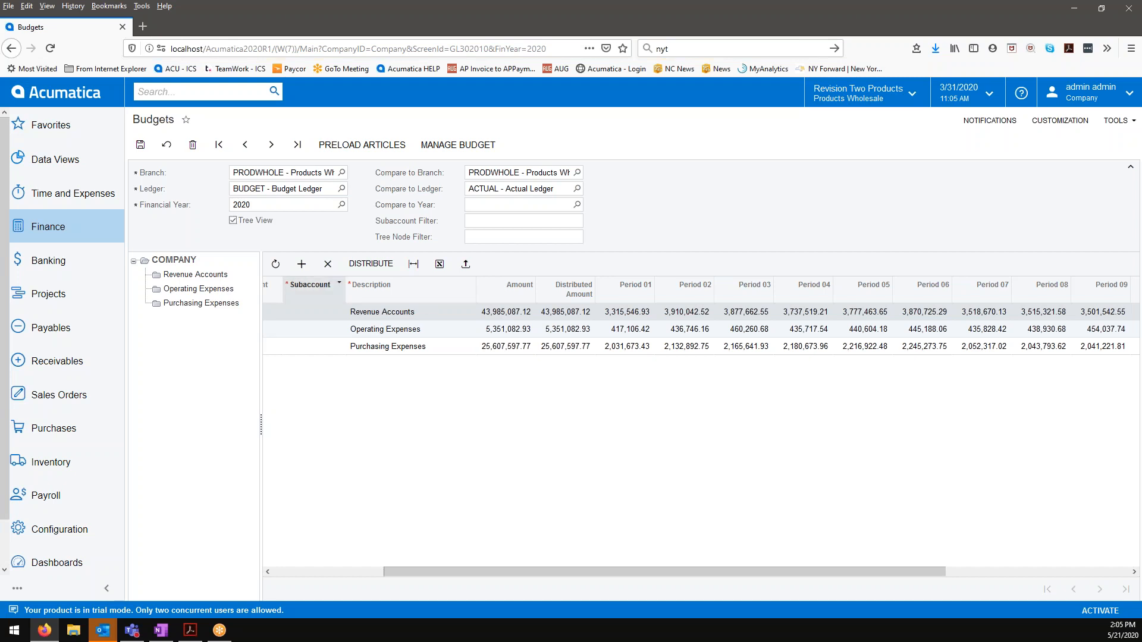
pyautogui.click(214, 277)
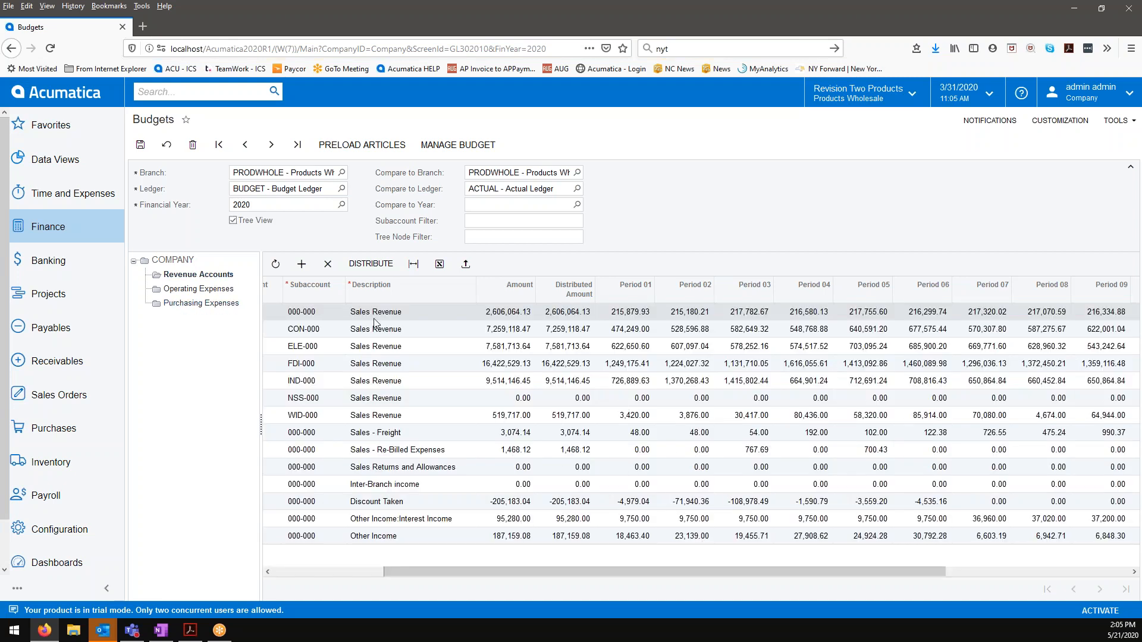
# Step: Examine the budget lines under the Operating Expenses and Purchasing Expenses nodes
pyautogui.click(221, 291)
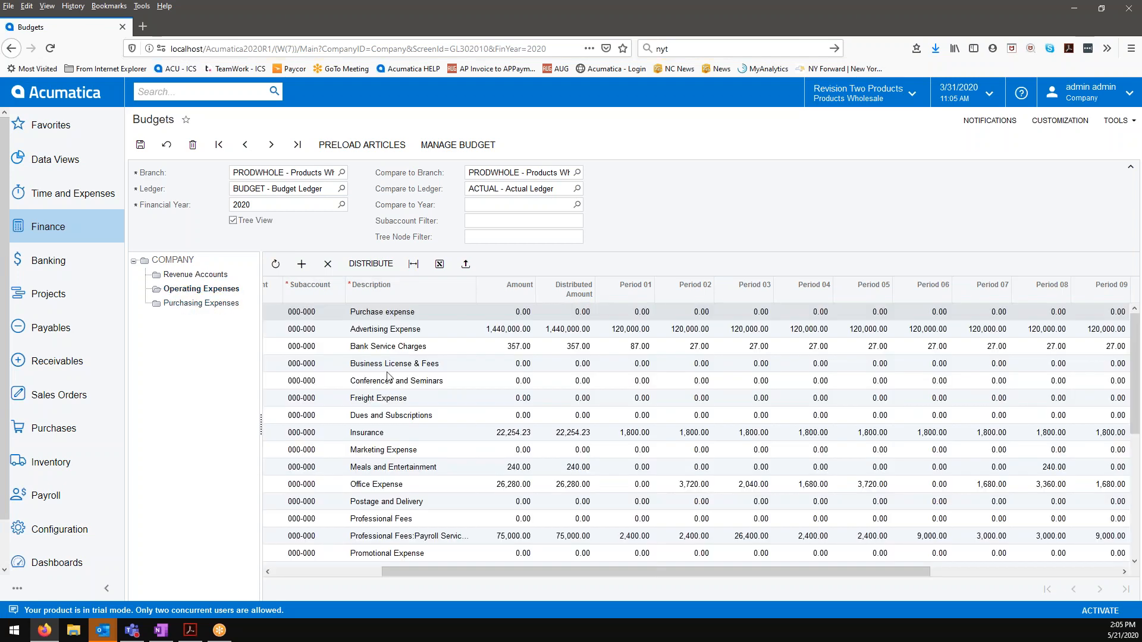
pyautogui.scroll(-5, 479, 434)
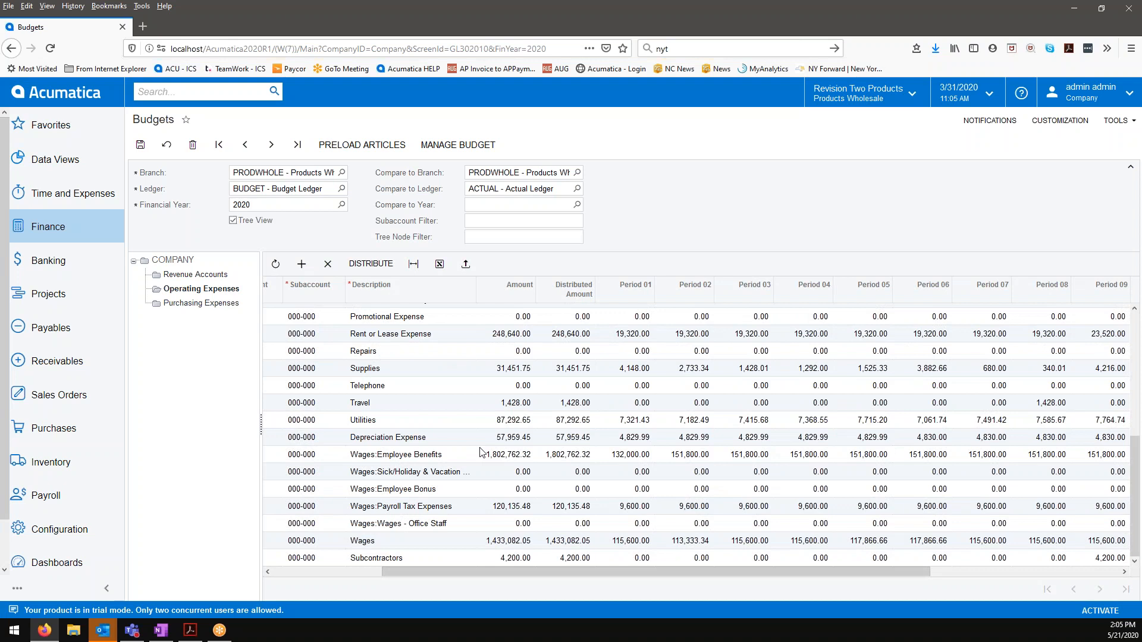
pyautogui.click(235, 308)
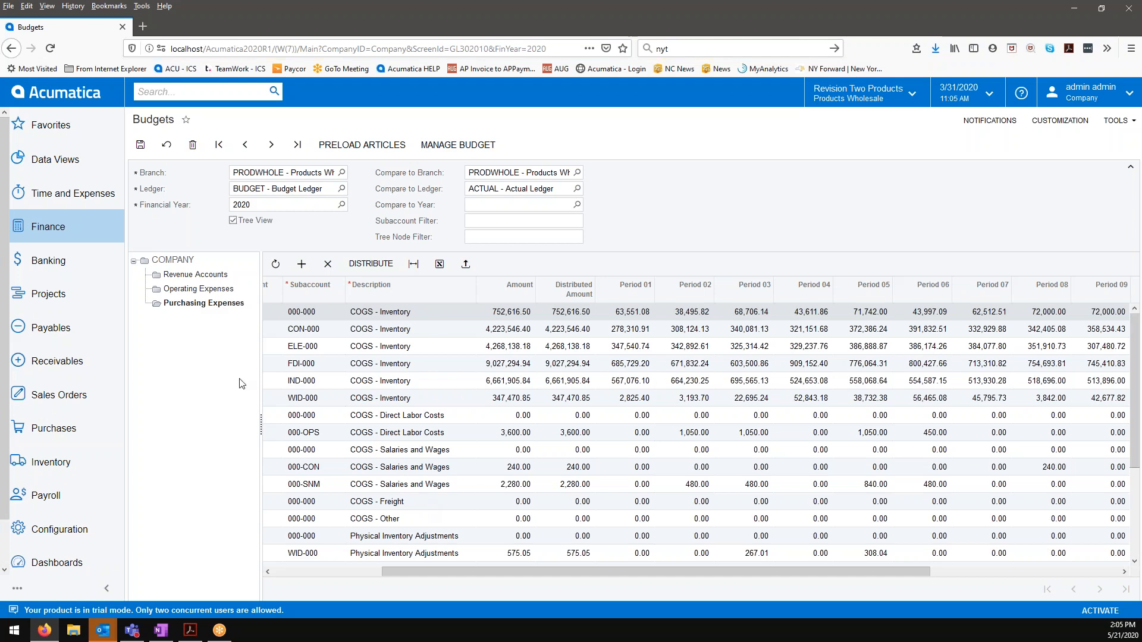
pyautogui.click(216, 292)
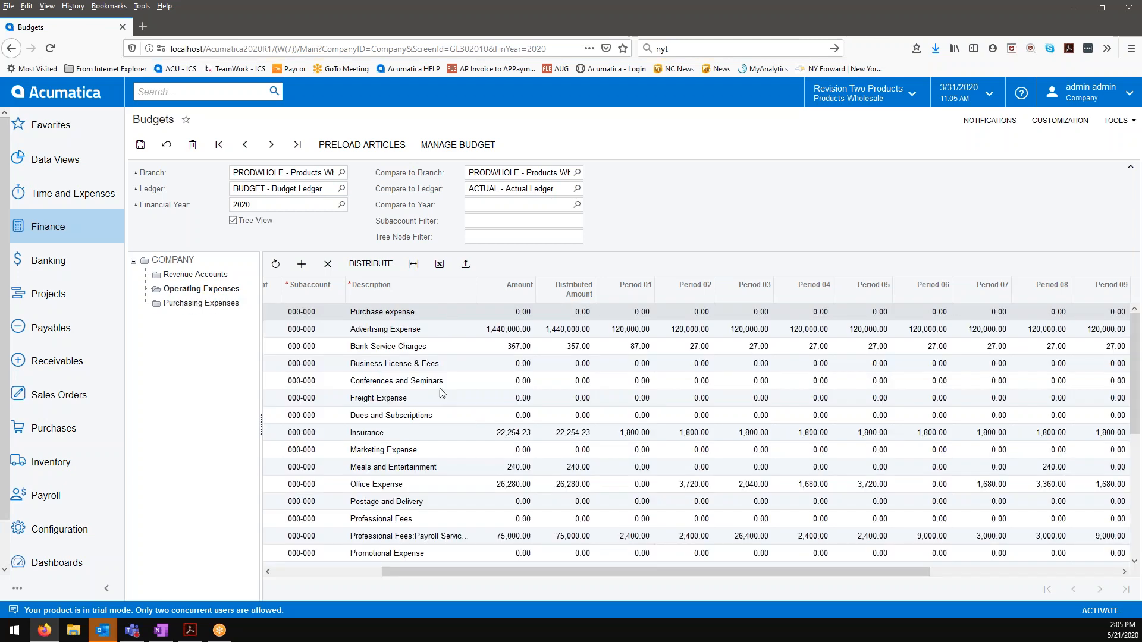
pyautogui.moveTo(425, 569); pyautogui.dragTo(317, 570)
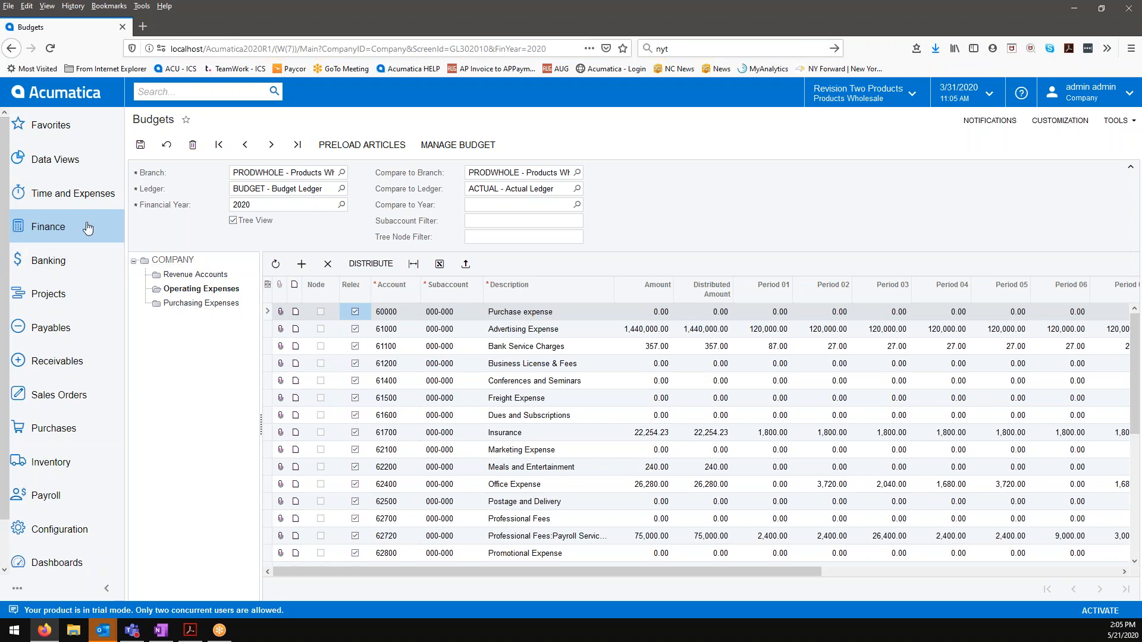
# Step: Open Budget Configuration and review the subarticles of the Revenue Accounts, Purchasing Expenses and Operating Expenses nodes
pyautogui.click(60, 233)
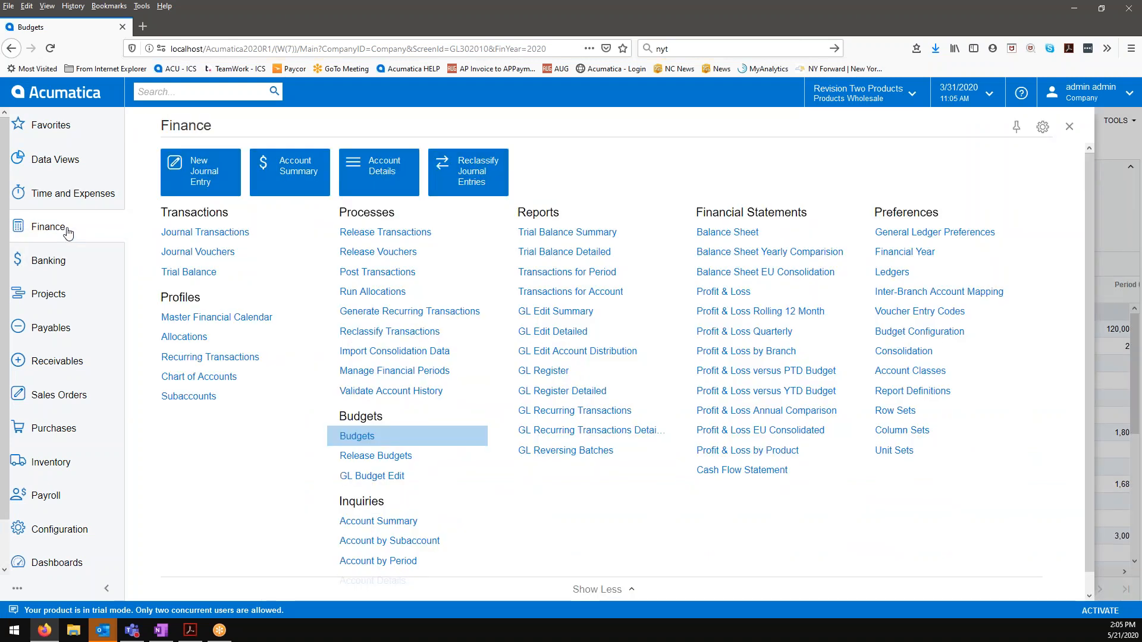
pyautogui.click(896, 338)
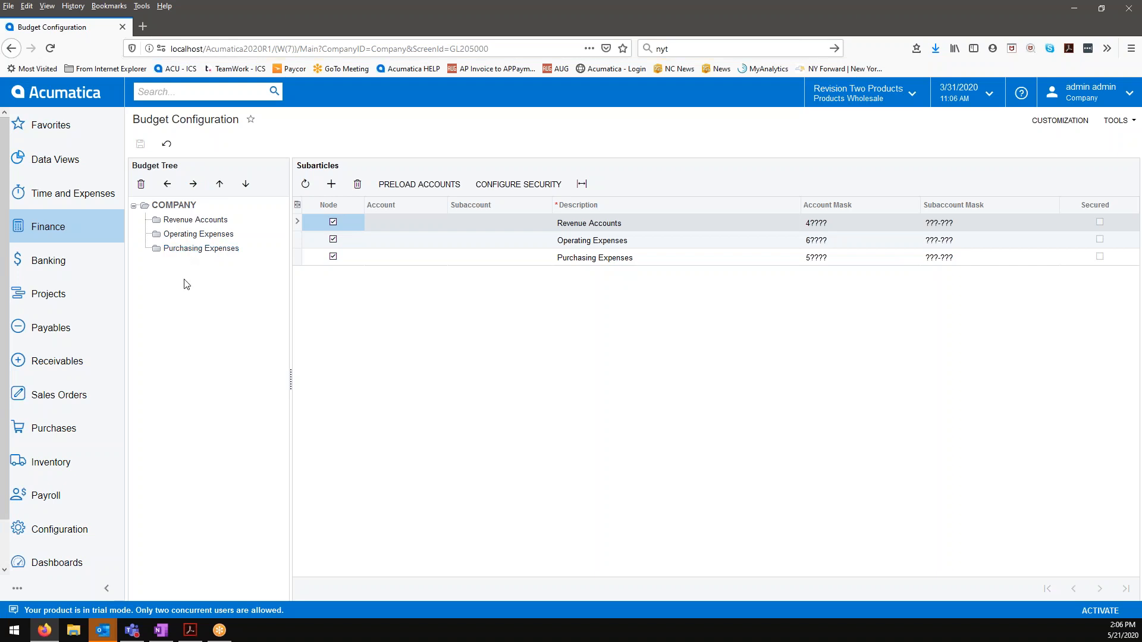
pyautogui.click(186, 221)
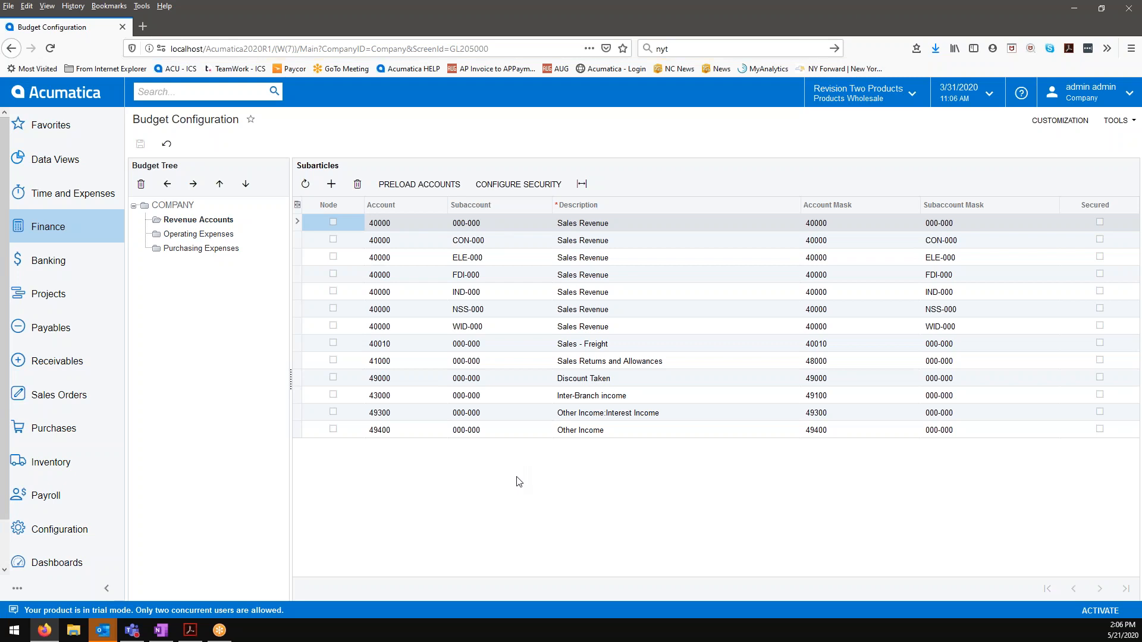
pyautogui.click(181, 249)
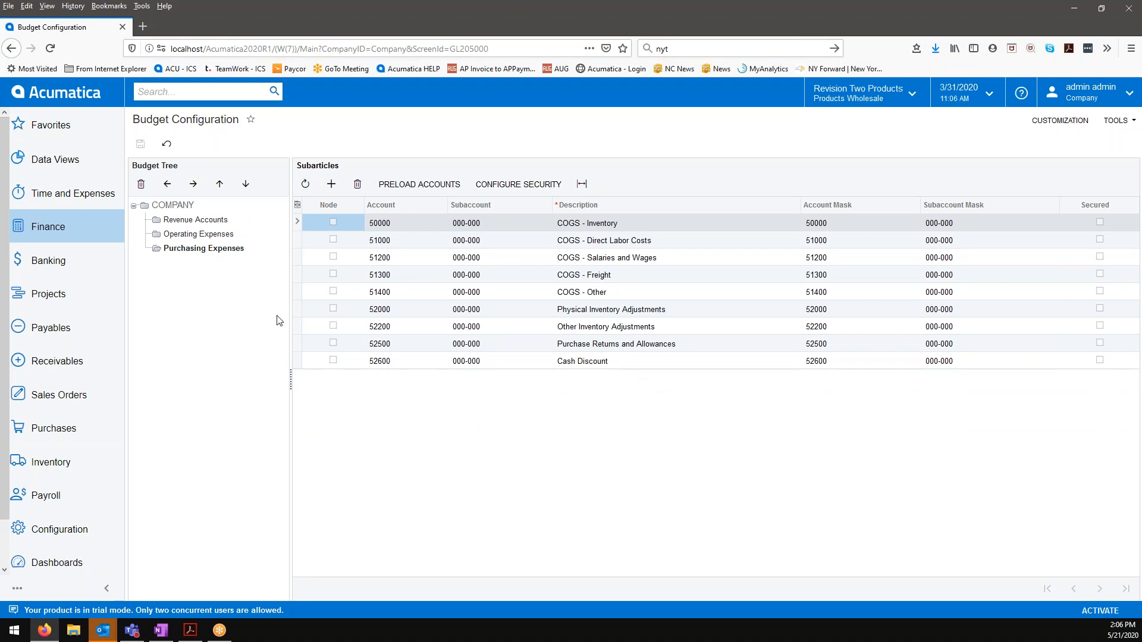
pyautogui.click(179, 234)
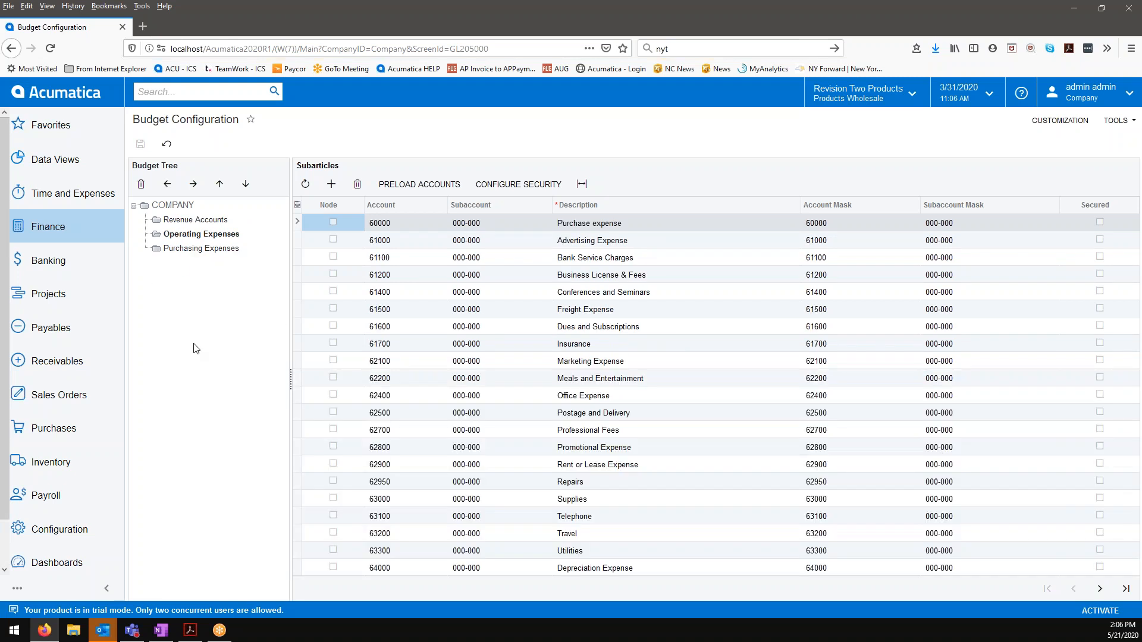
# Step: Add a new subarticle row under COMPANY in the budget tree and mark it as a node
pyautogui.click(185, 206)
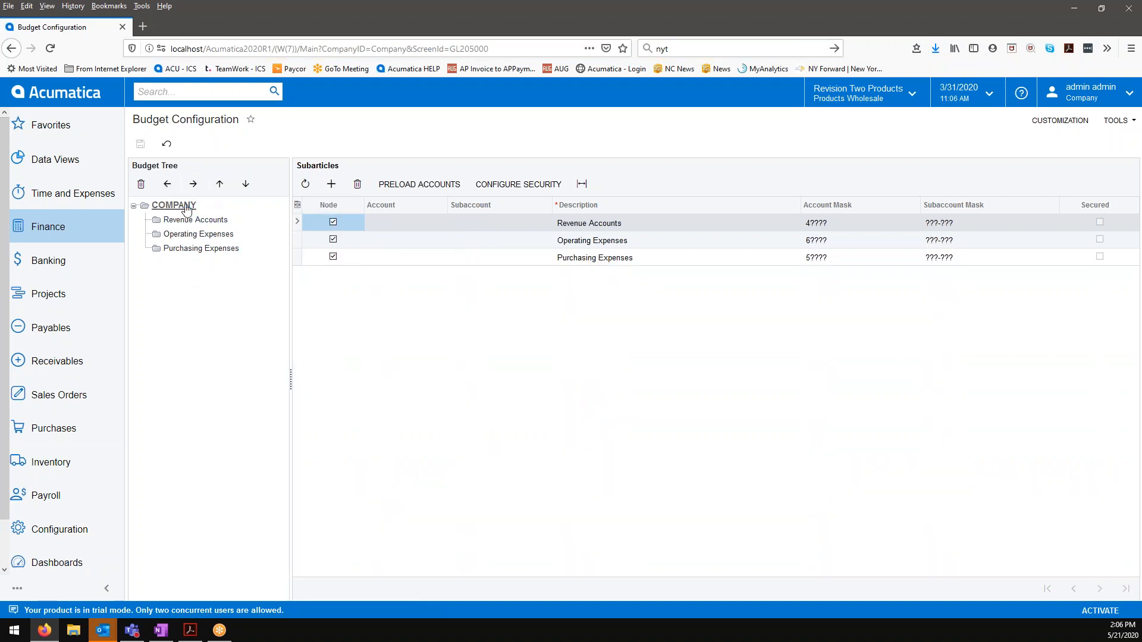
pyautogui.click(331, 184)
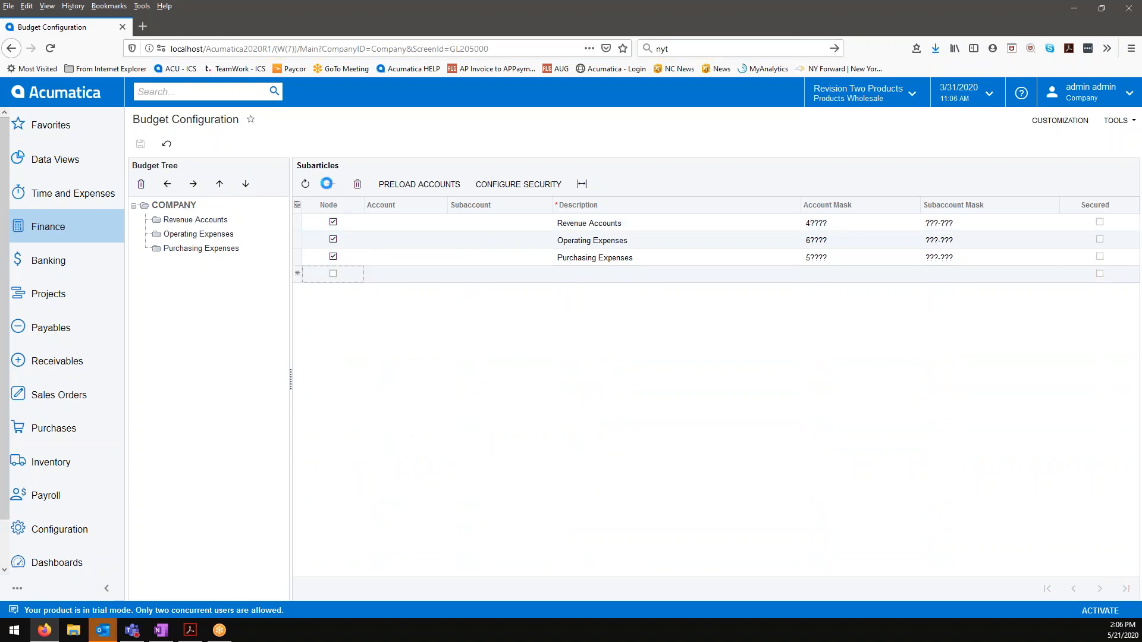
pyautogui.click(333, 274)
pyautogui.click(568, 279)
pyautogui.click(815, 300)
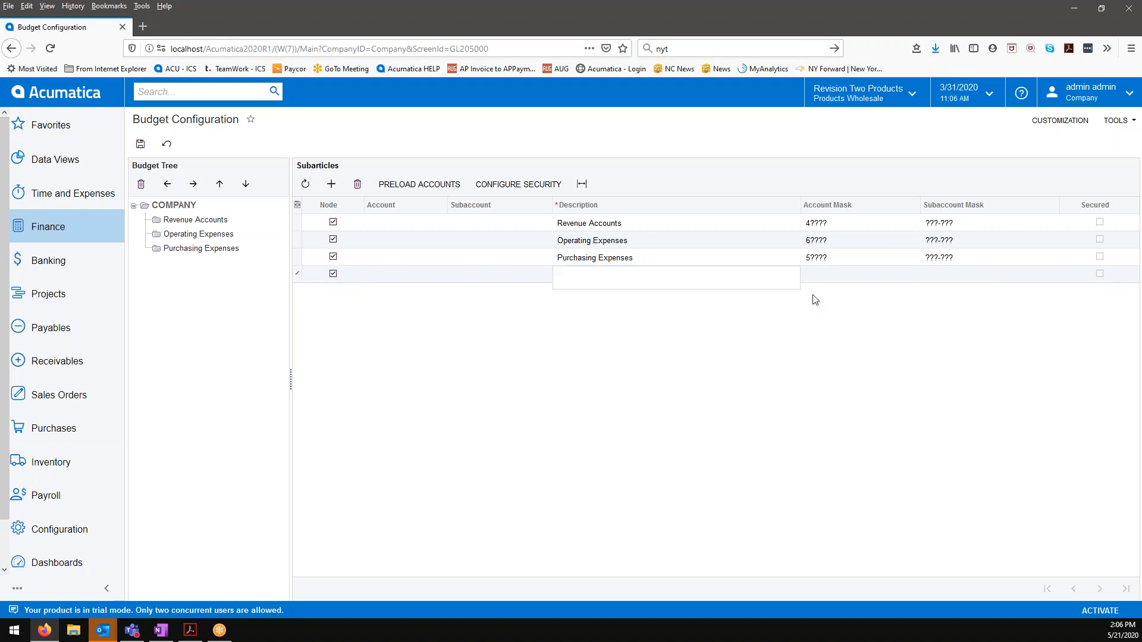
# Step: Set the new node's description to "Other Income & Expense" and move on to its account mask
pyautogui.click(744, 272)
pyautogui.write('Other Income')
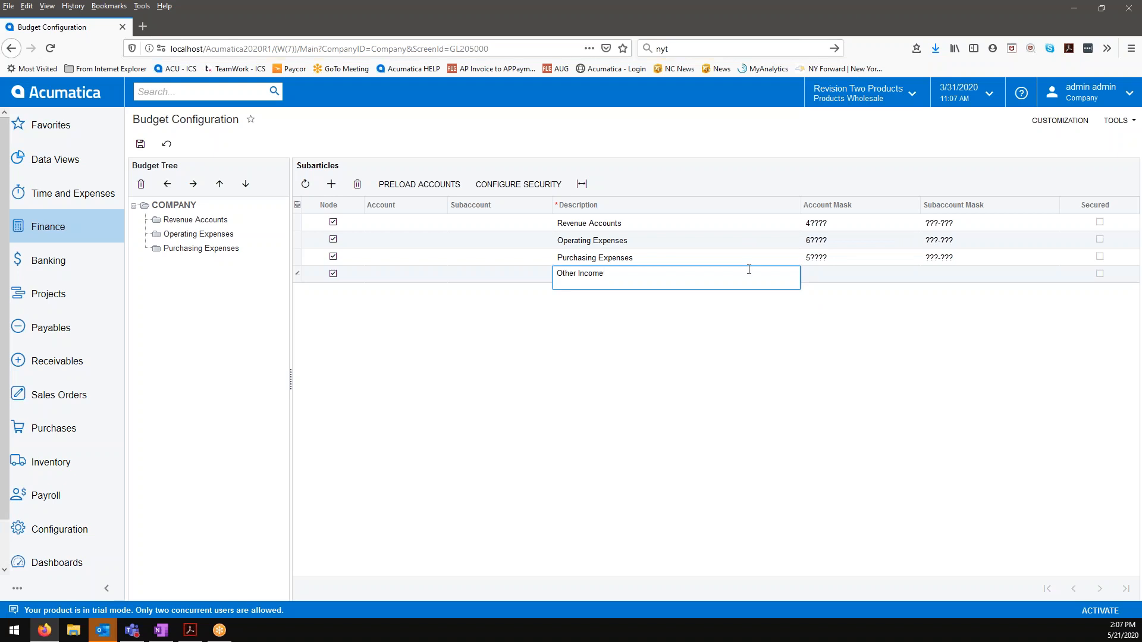
pyautogui.write(' & Expense')
pyautogui.press('Tab')
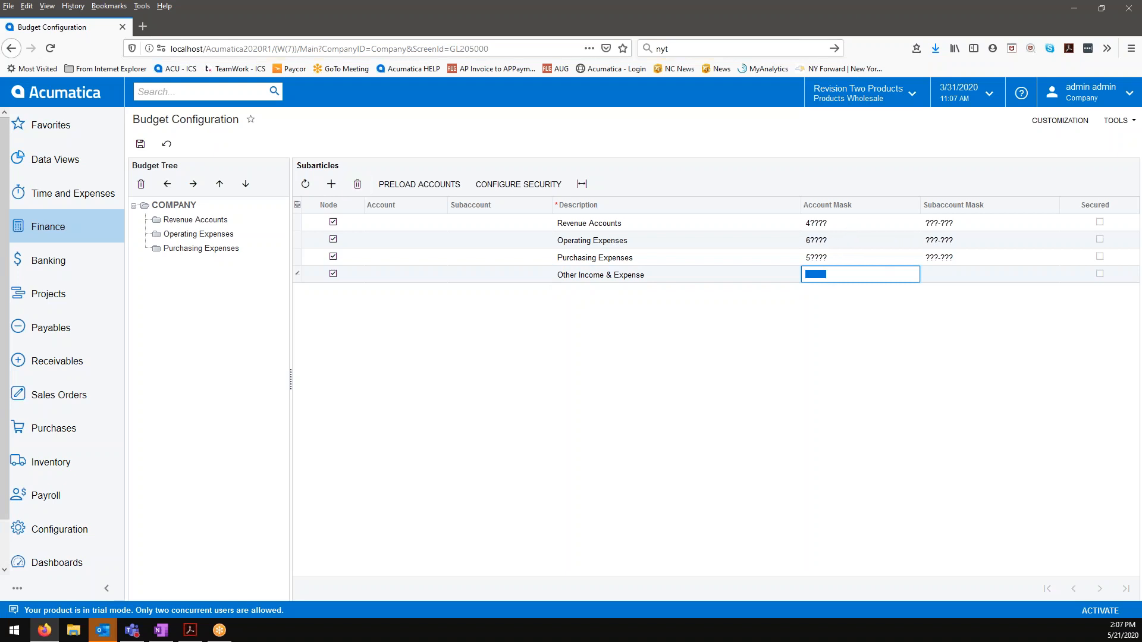
# Step: Open the Chart of Accounts from the Finance area in a separate browser tab
pyautogui.click(77, 232)
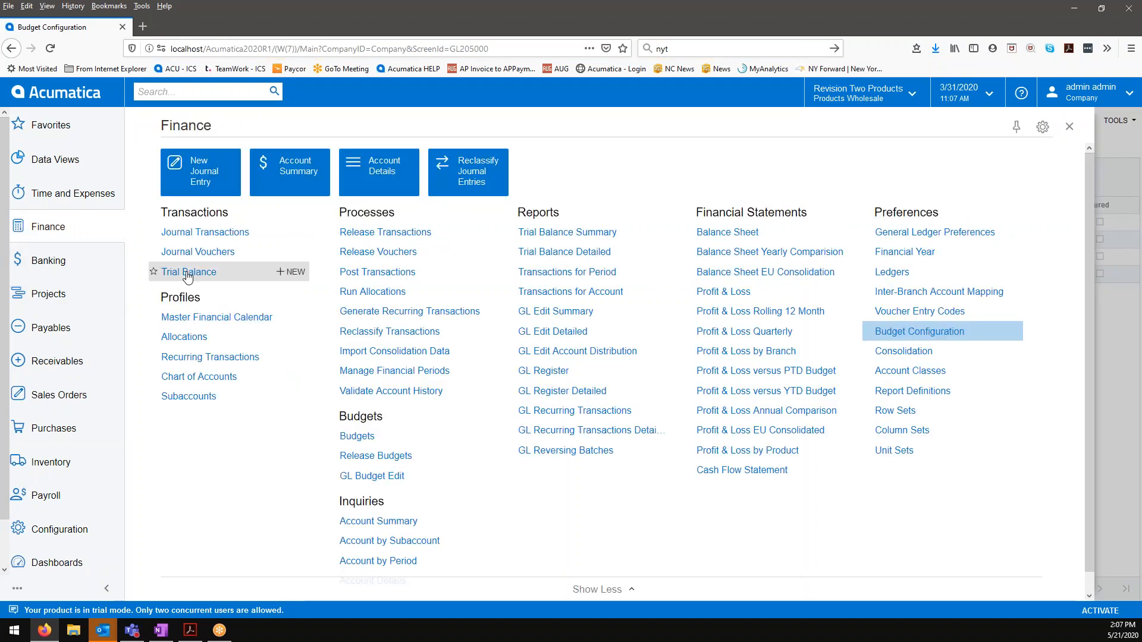
pyautogui.rightClick(204, 378)
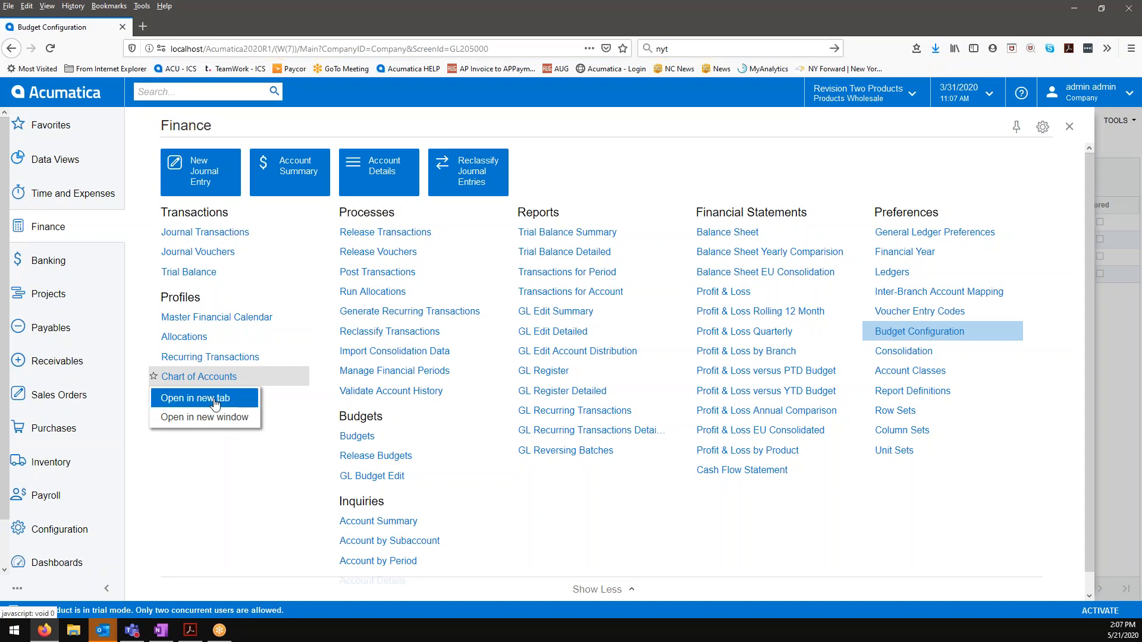
pyautogui.click(173, 397)
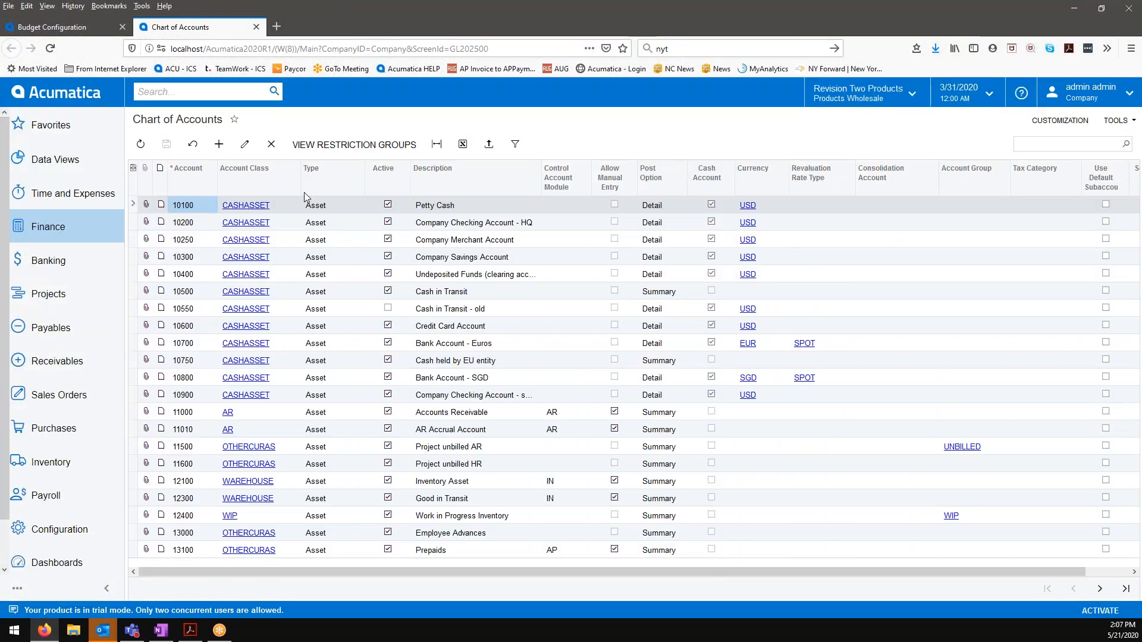
pyautogui.click(358, 166)
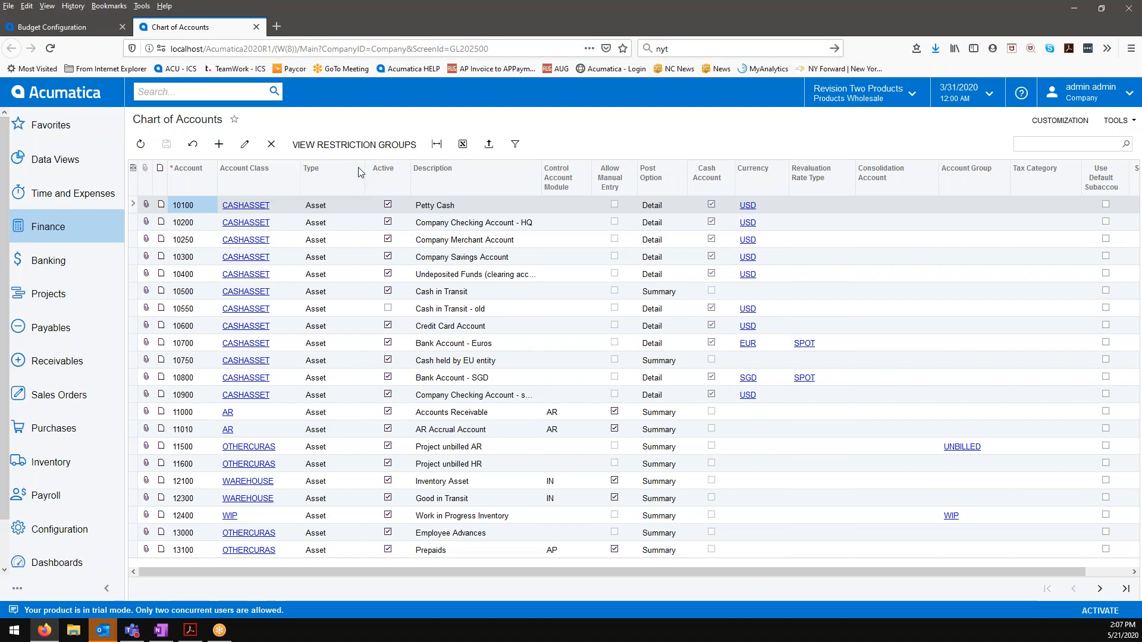
pyautogui.click(340, 333)
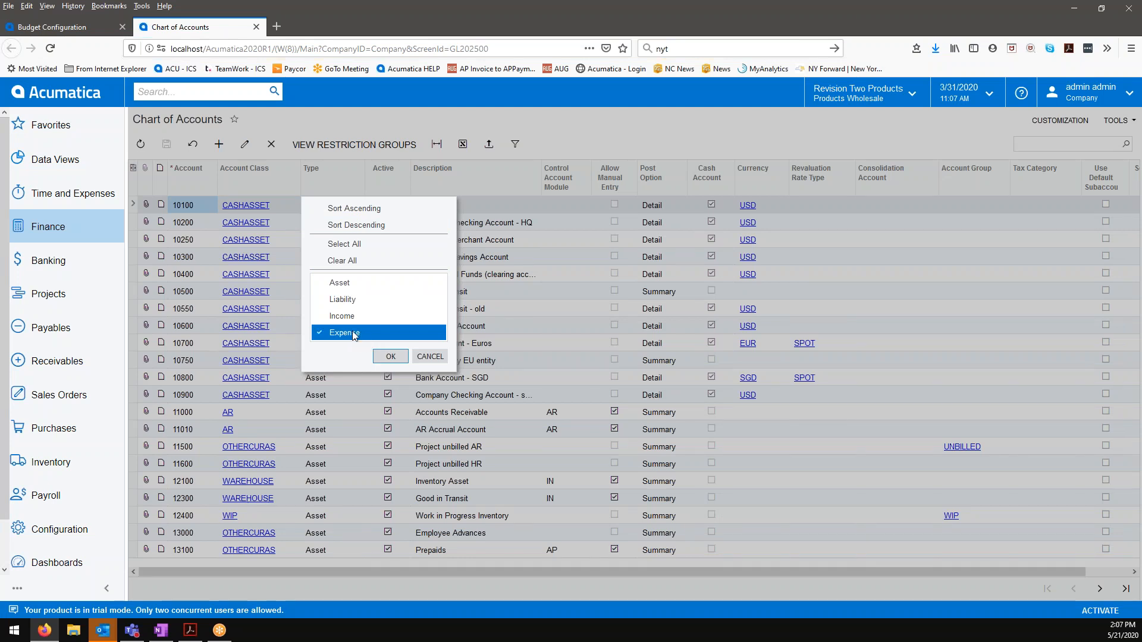
pyautogui.click(430, 356)
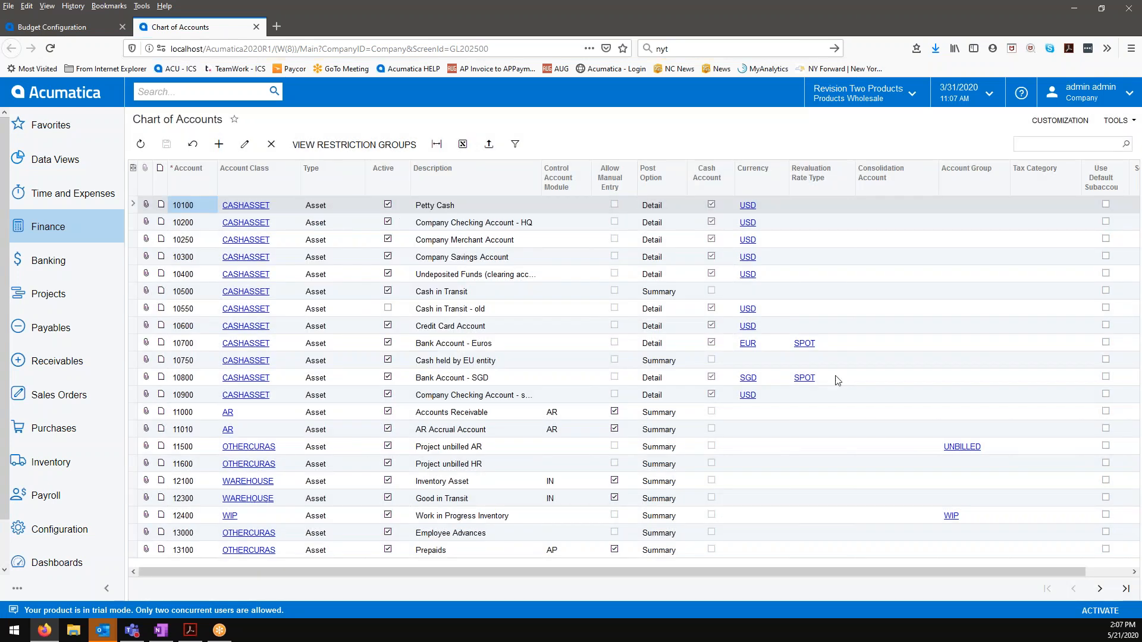
# Step: Check the last accounts in the Chart of Accounts and set the Other Income & Expense node's account mask to 8???? in Budget Configuration
pyautogui.click(1126, 589)
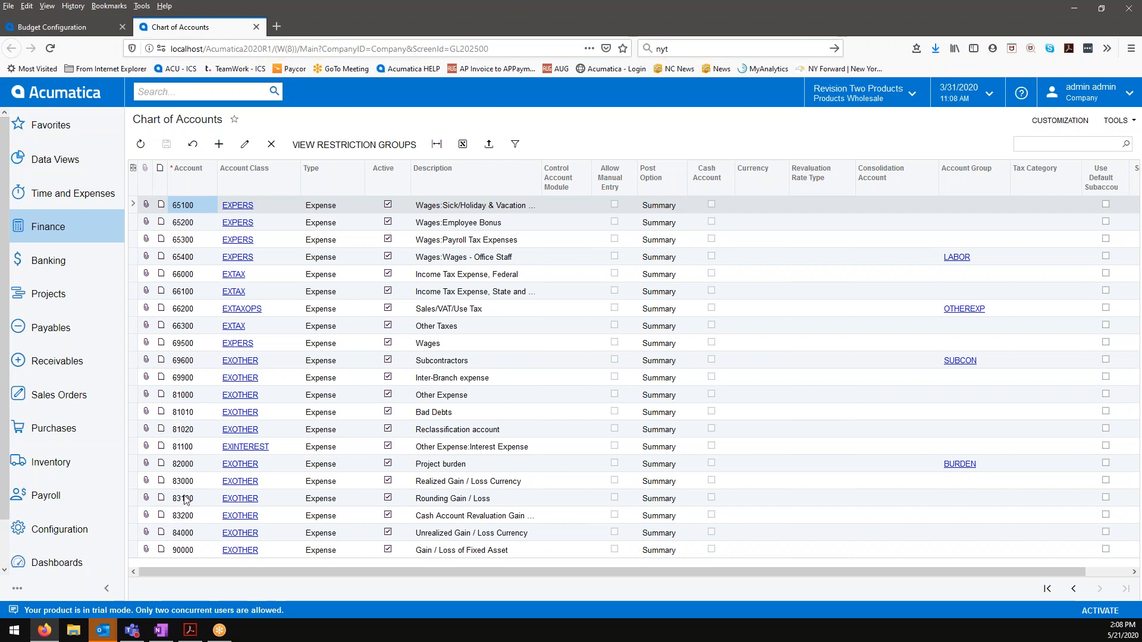
pyautogui.click(81, 34)
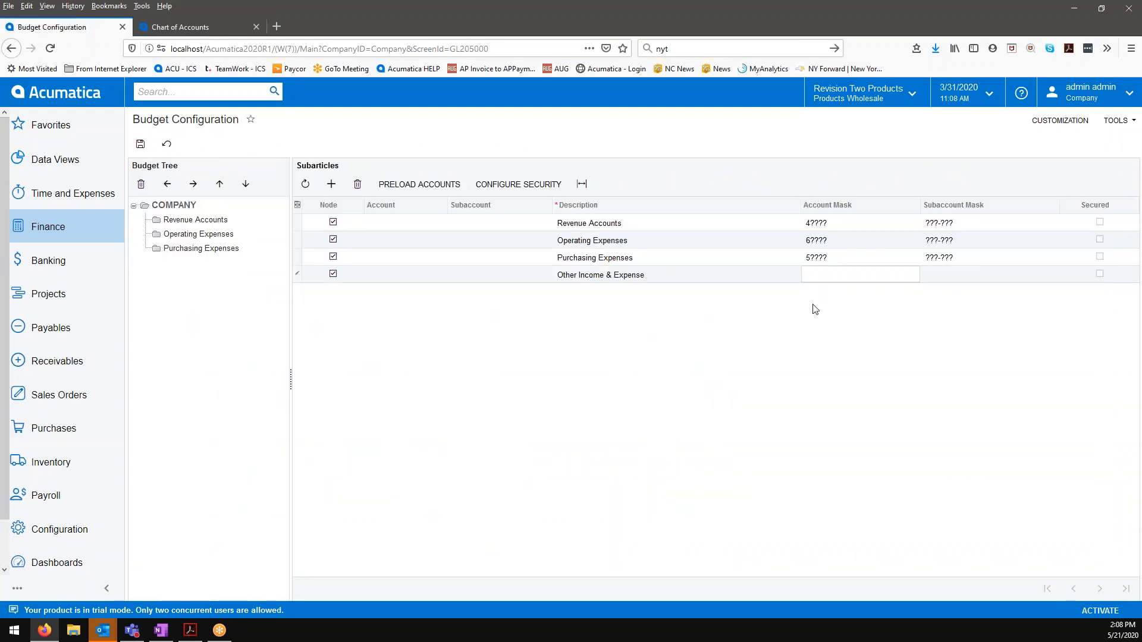
pyautogui.click(824, 279)
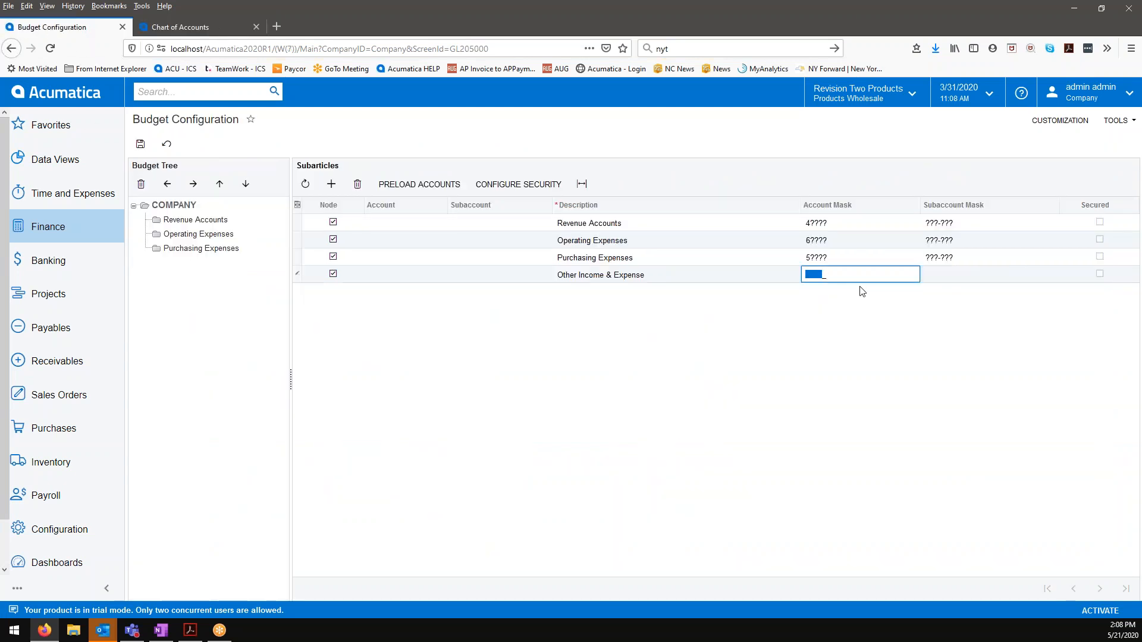
pyautogui.write('8')
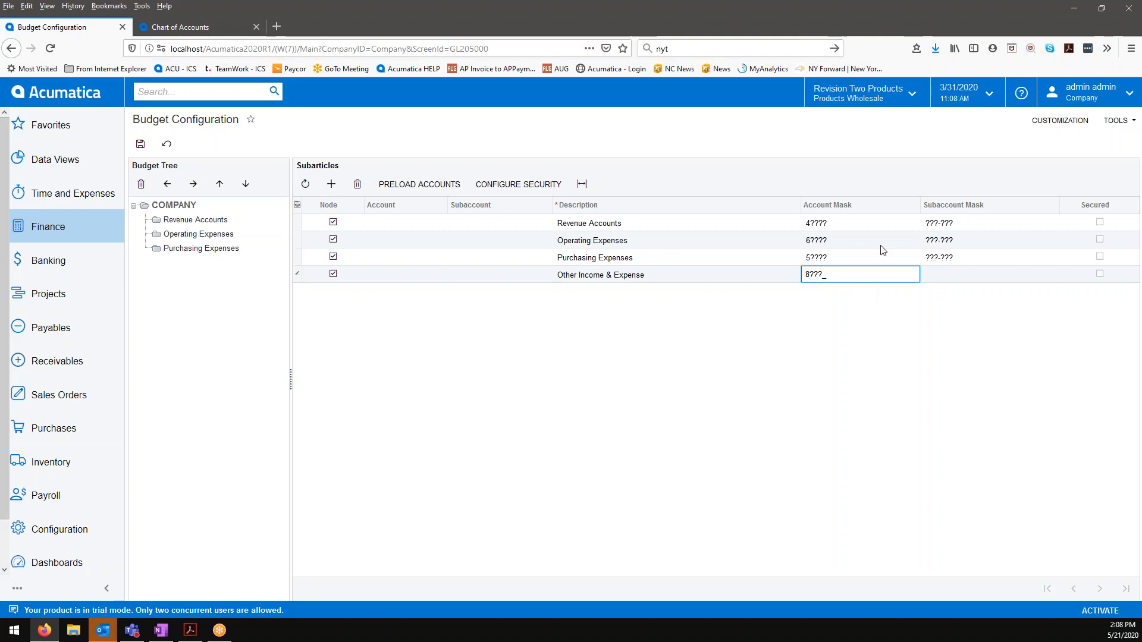
# Step: Set the Other Income & Expense node's subaccount mask to ???-??? and save the budget tree
pyautogui.press('Tab')
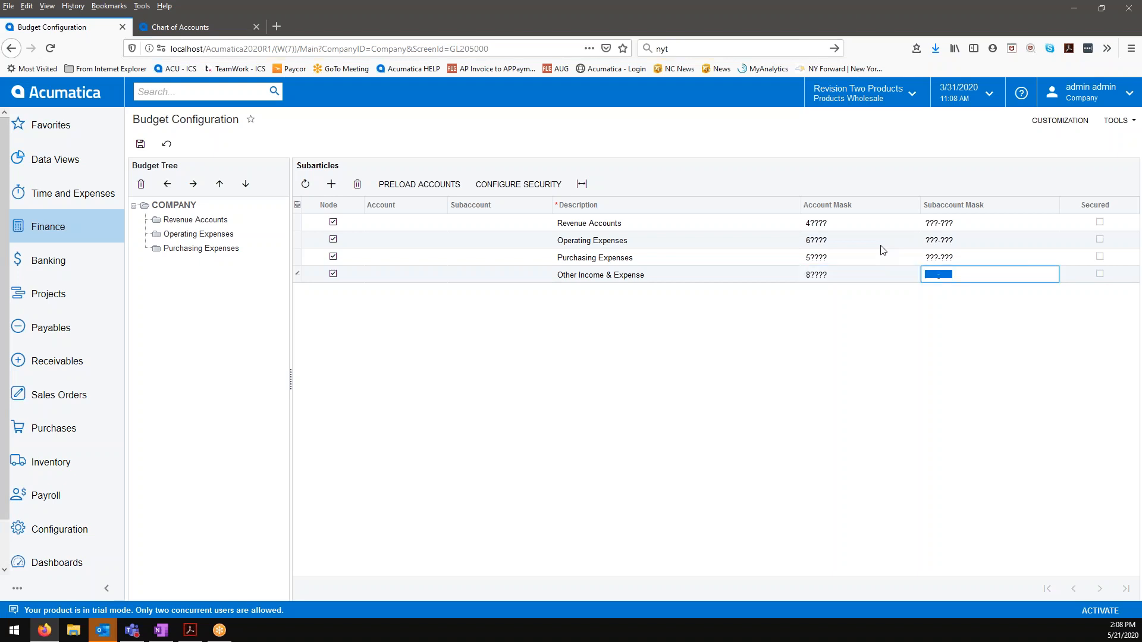
pyautogui.write('???-???')
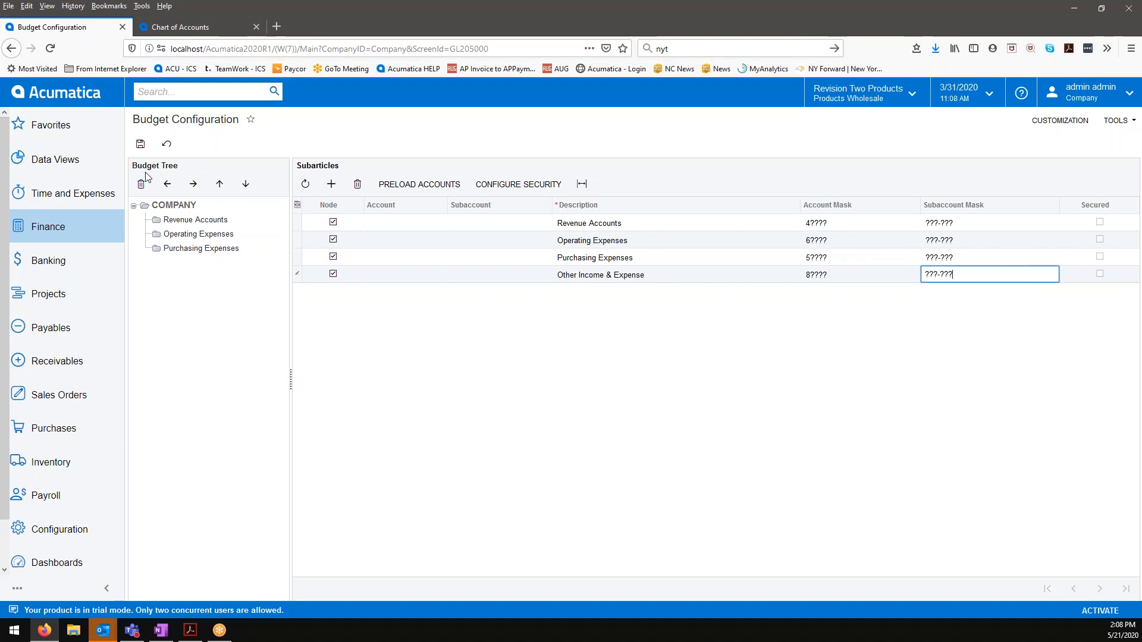
pyautogui.click(141, 146)
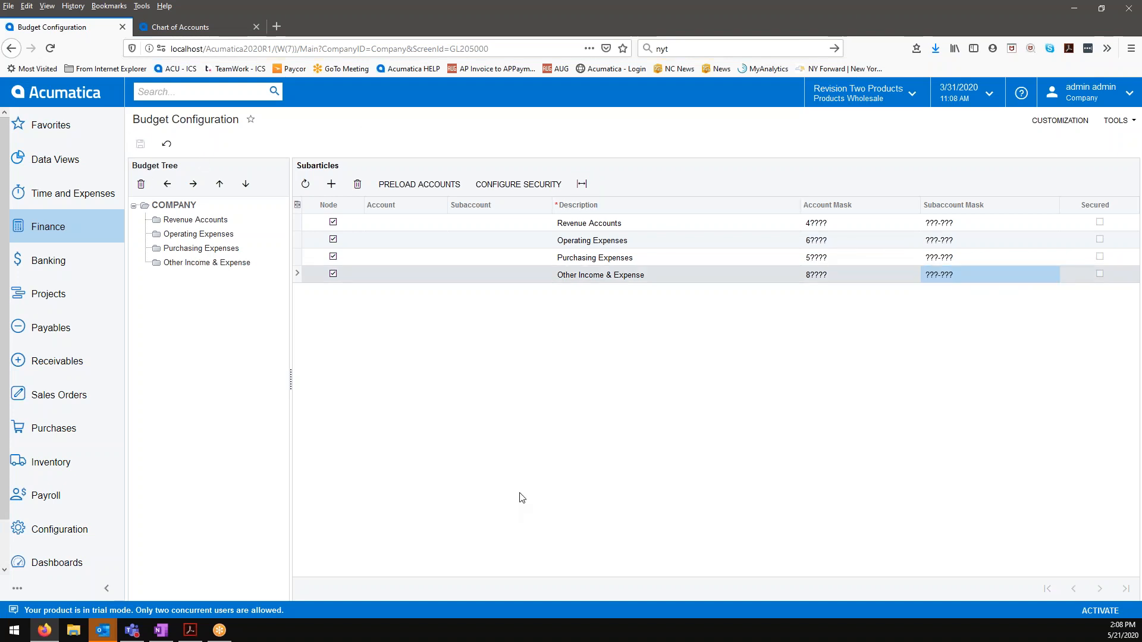
# Step: Try preloading accounts 81000 to 84000 with subaccount mask ???-??? into the Other Income & Expense node, and discard the loaded rows
pyautogui.click(223, 253)
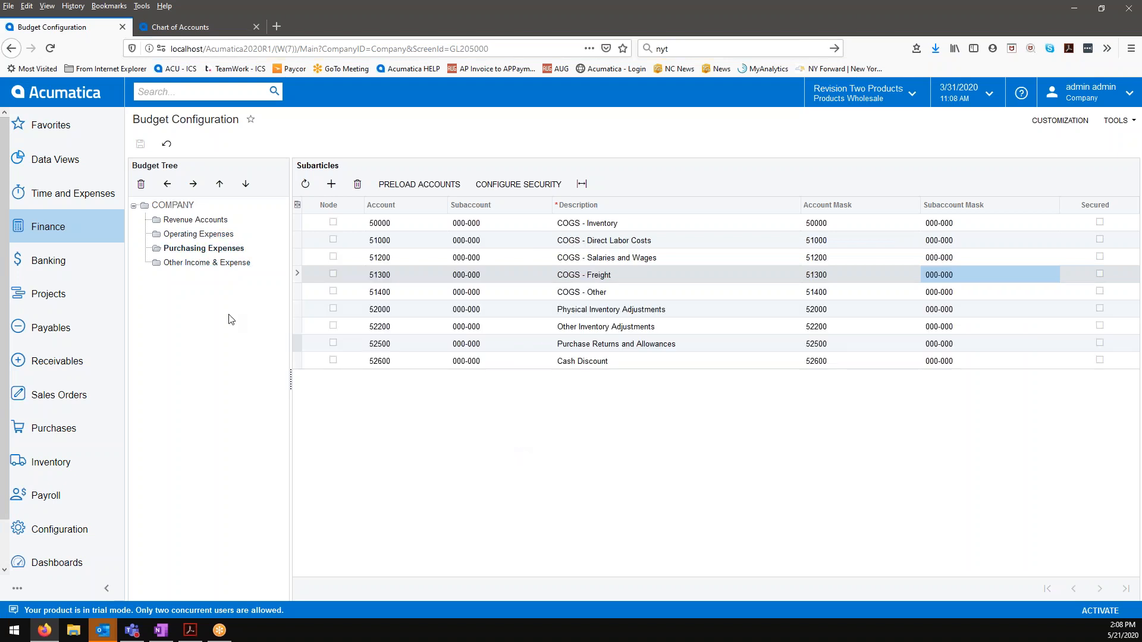
pyautogui.click(204, 263)
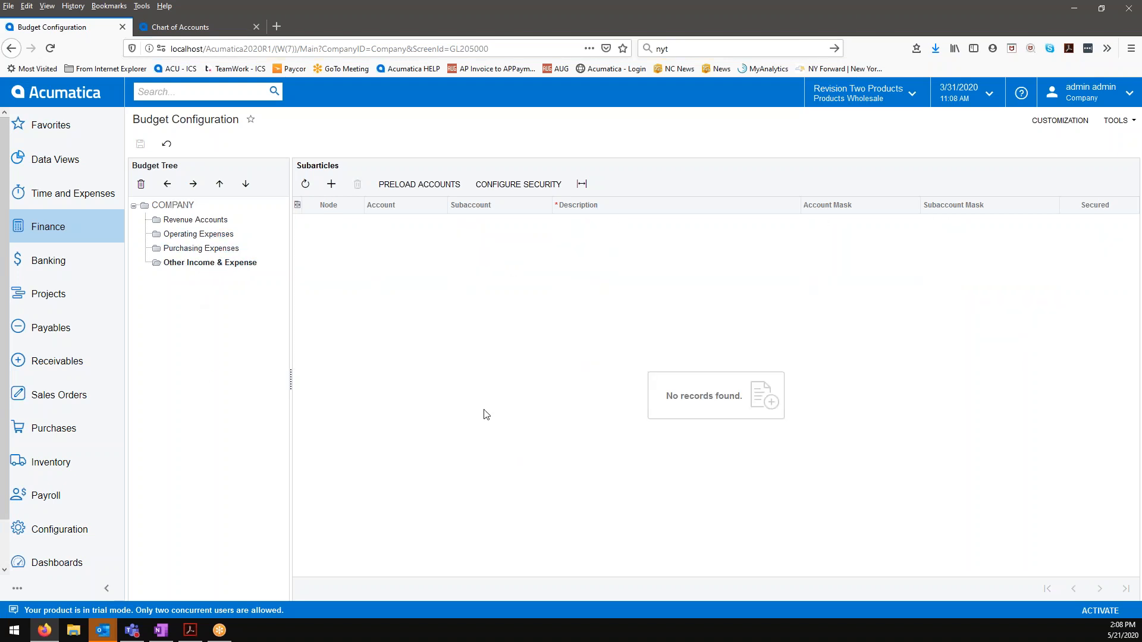
pyautogui.click(415, 185)
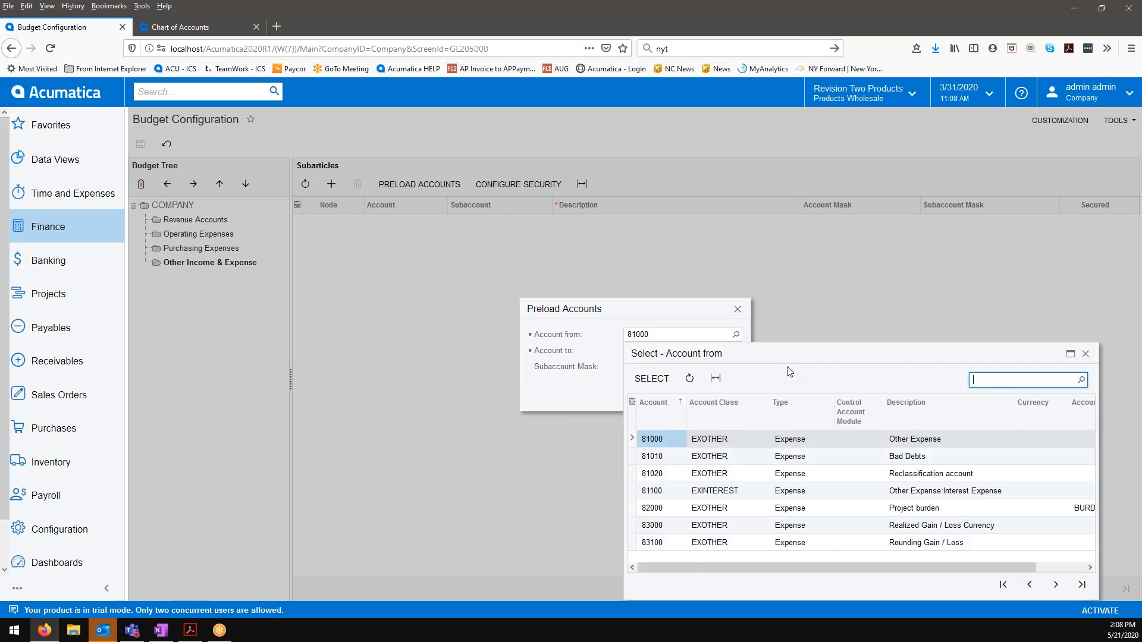
pyautogui.click(736, 335)
pyautogui.click(653, 378)
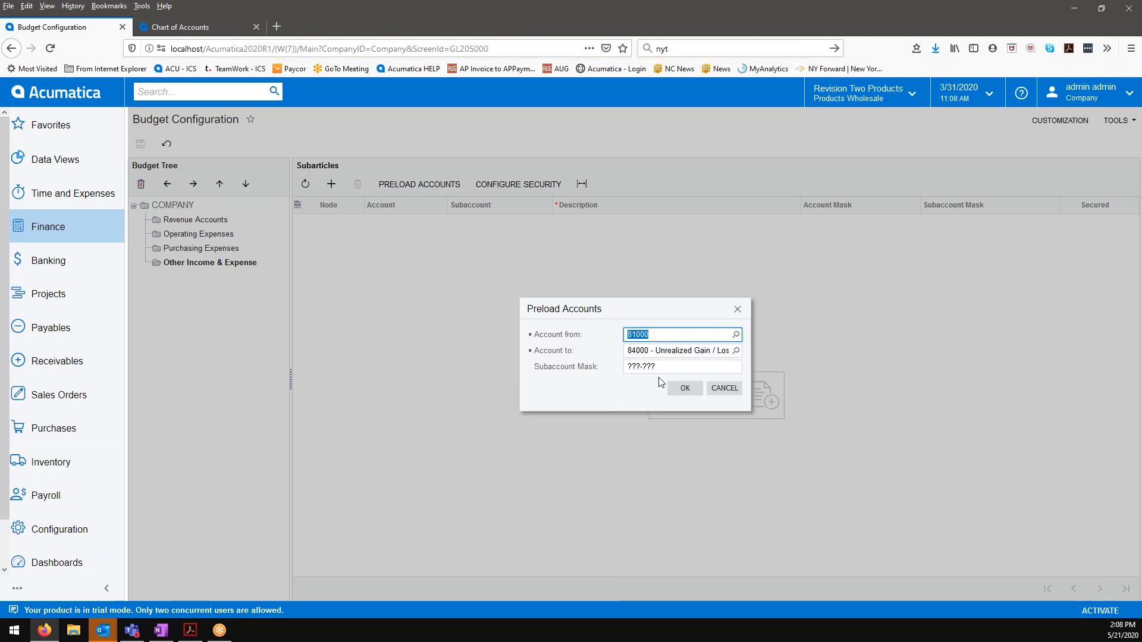
pyautogui.click(735, 350)
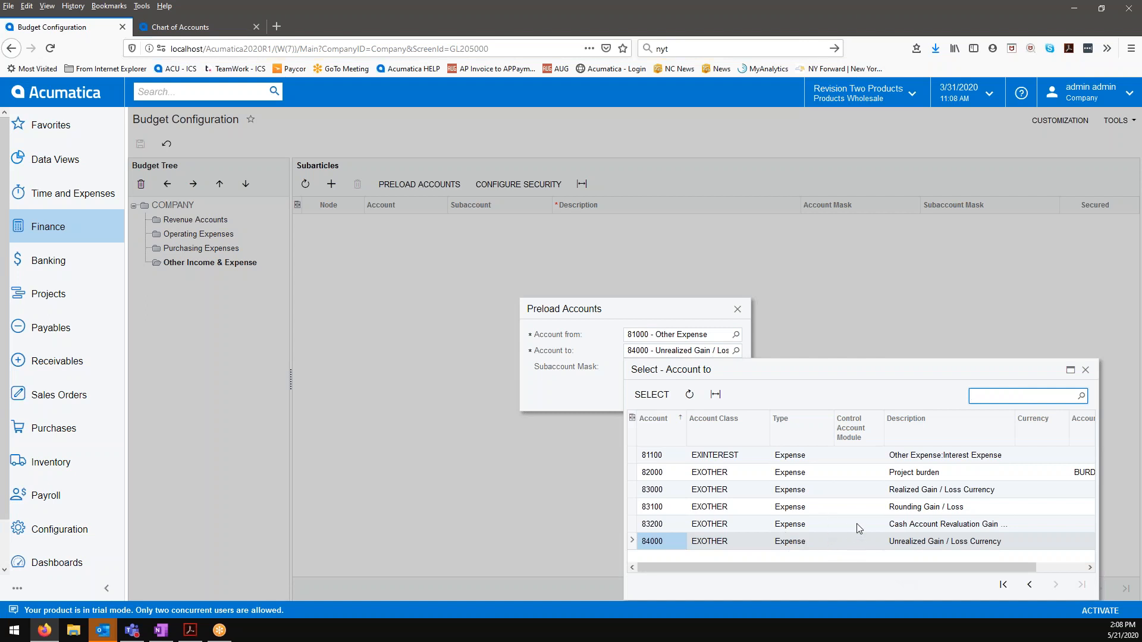
pyautogui.click(662, 403)
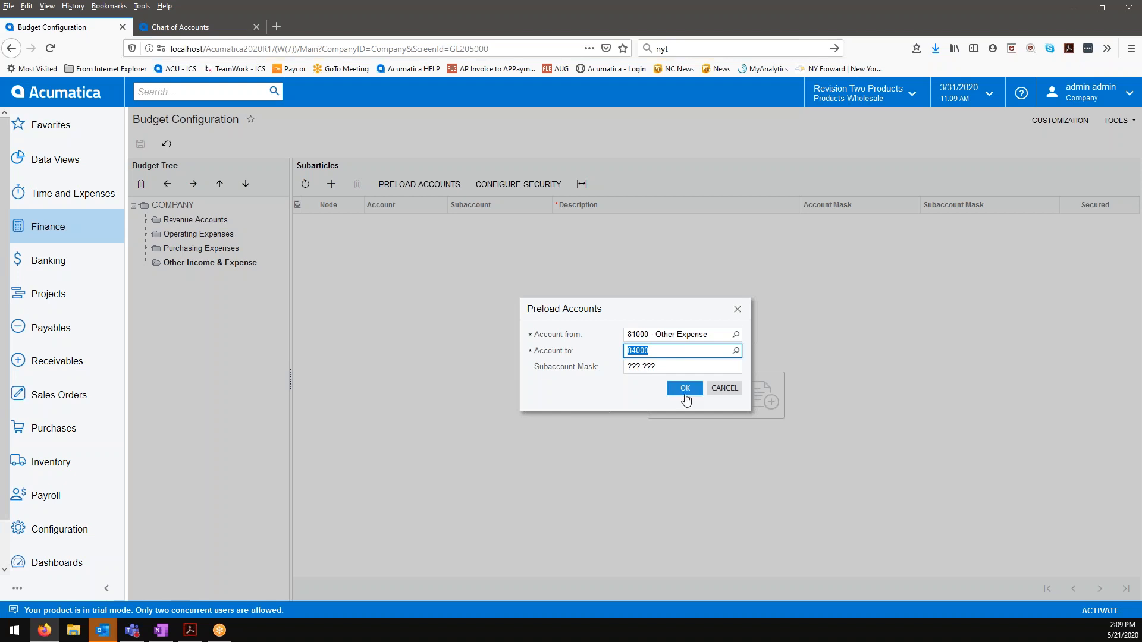
pyautogui.click(686, 401)
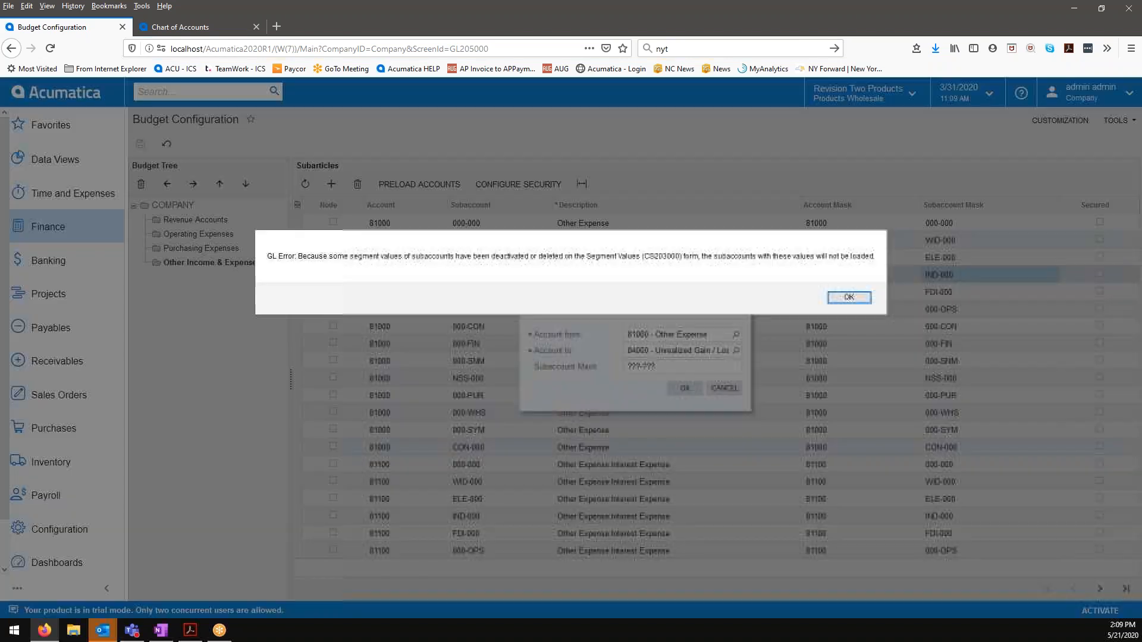
pyautogui.click(852, 301)
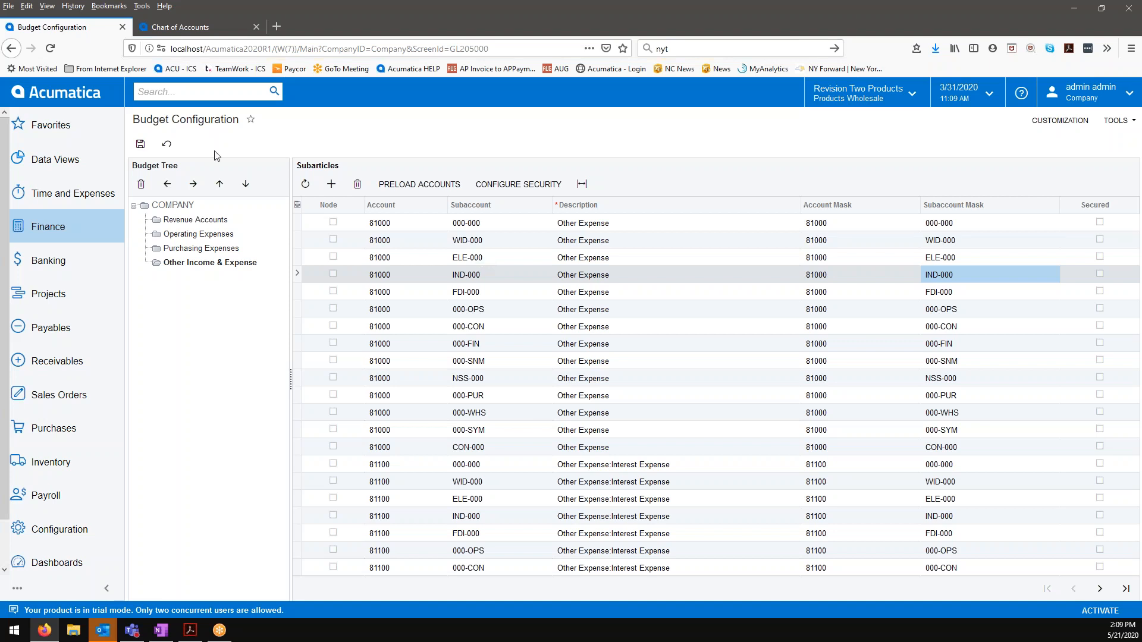
pyautogui.click(167, 143)
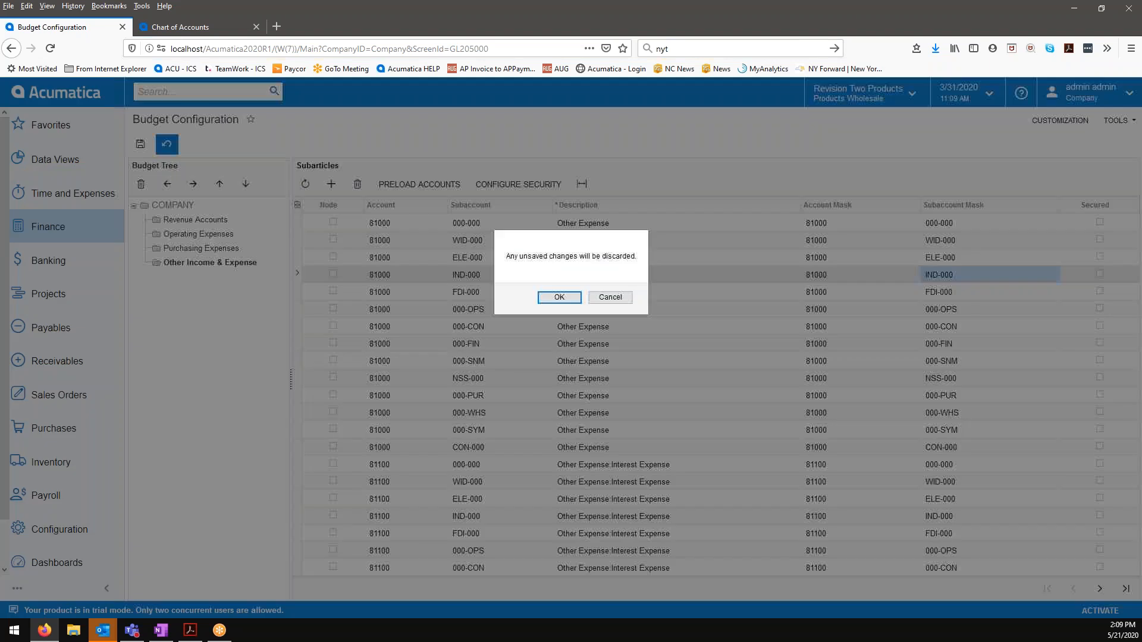
pyautogui.click(558, 297)
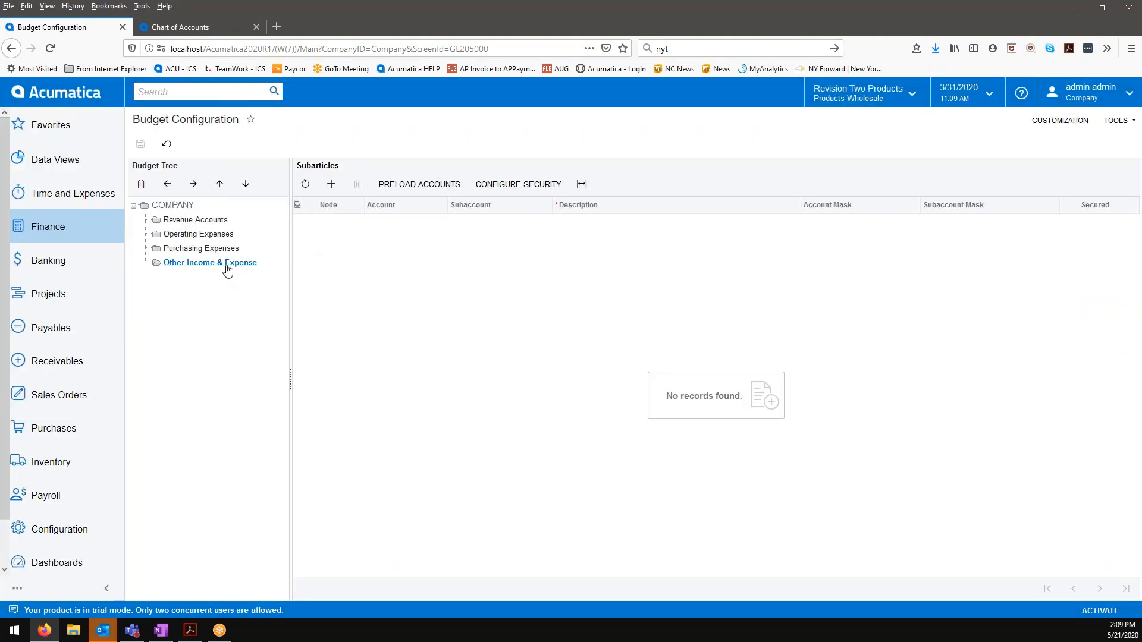
# Step: Start preloading accounts from the COMPANY level with Other Income & Expense selected, choosing the range 81000 to 84000
pyautogui.click(201, 206)
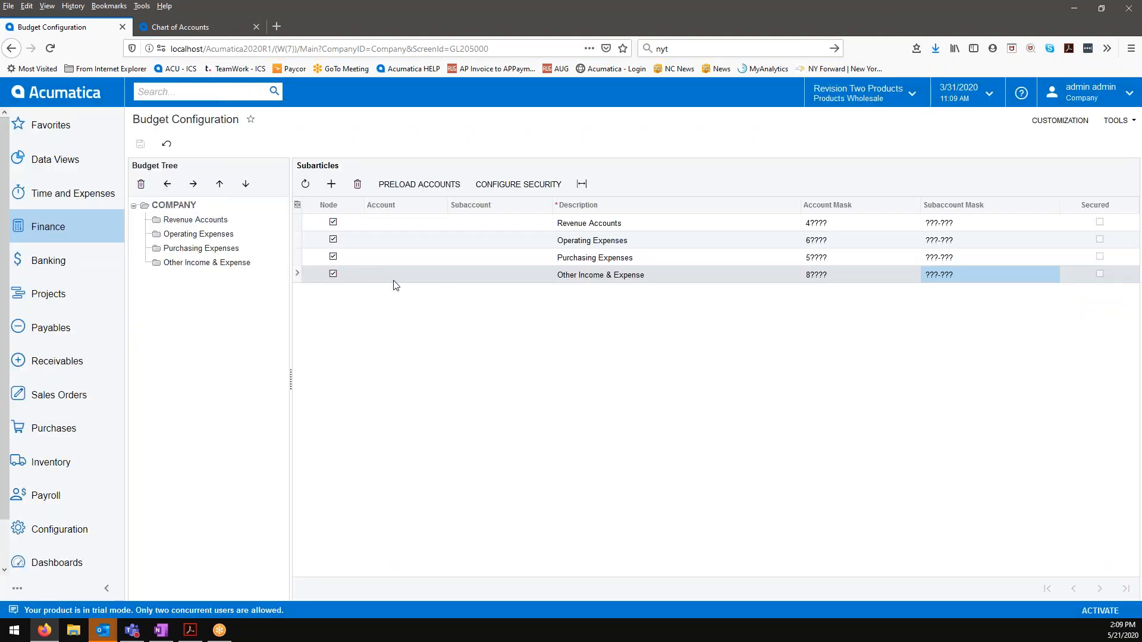
pyautogui.click(396, 276)
pyautogui.click(416, 185)
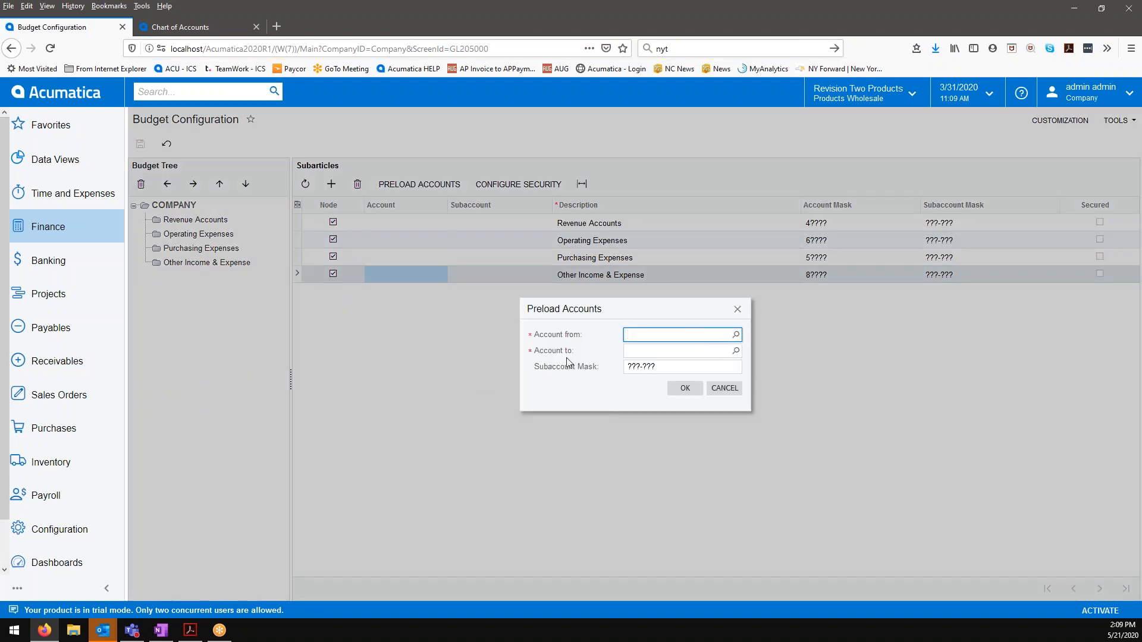
pyautogui.click(736, 335)
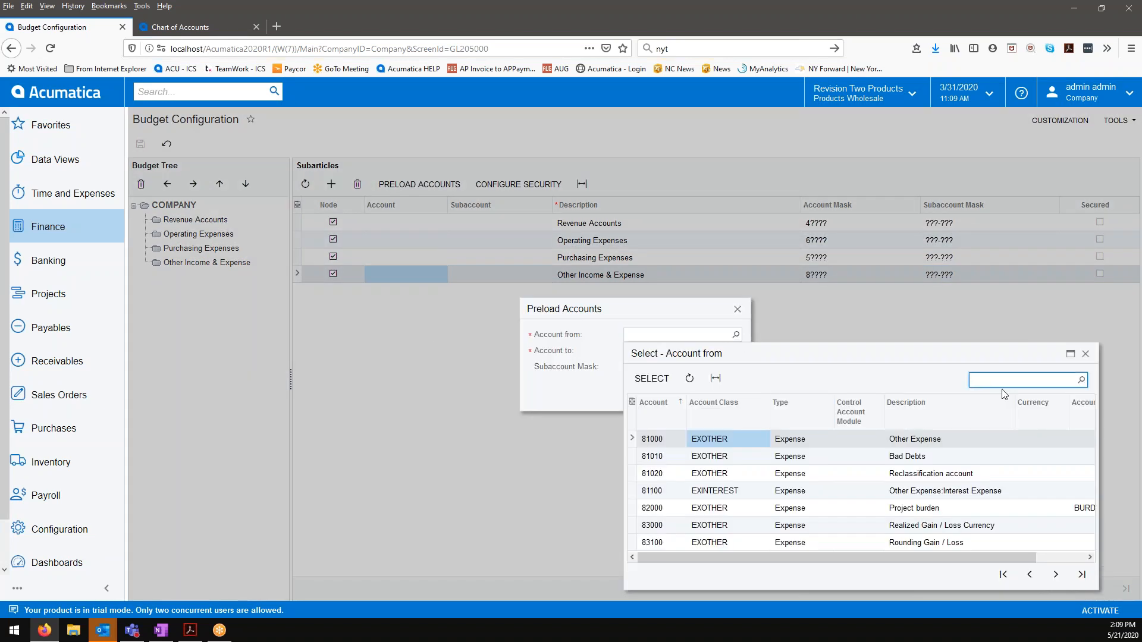
pyautogui.click(703, 436)
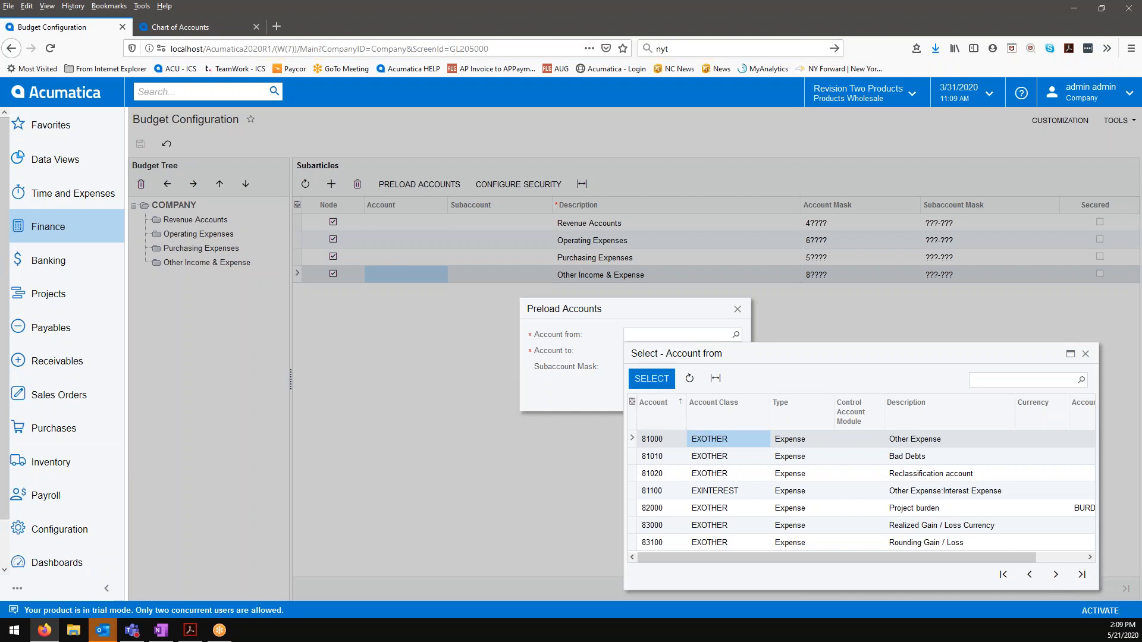
pyautogui.click(651, 378)
pyautogui.click(736, 350)
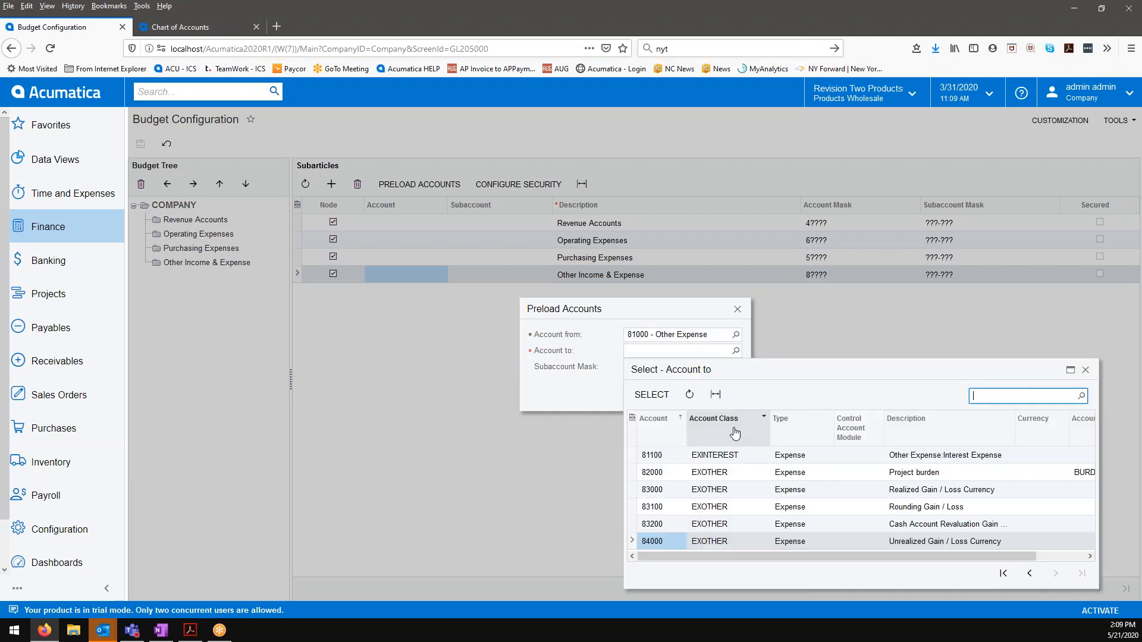
pyautogui.click(651, 395)
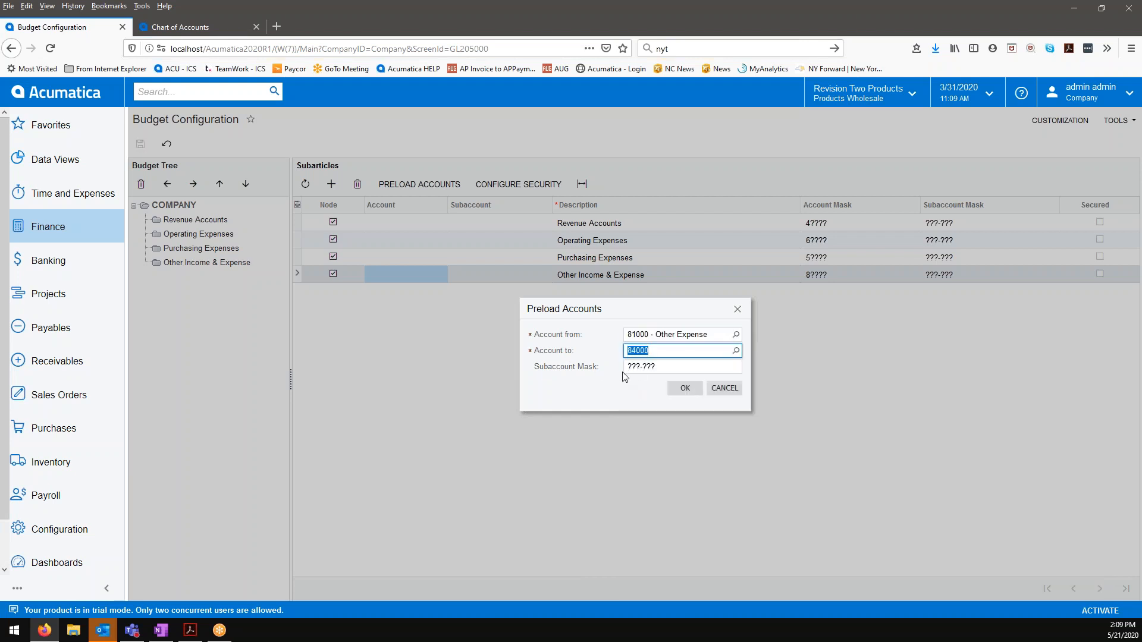
# Step: Preload the chosen accounts with subaccount mask 000-000, and discard the loaded rows
pyautogui.click(644, 370)
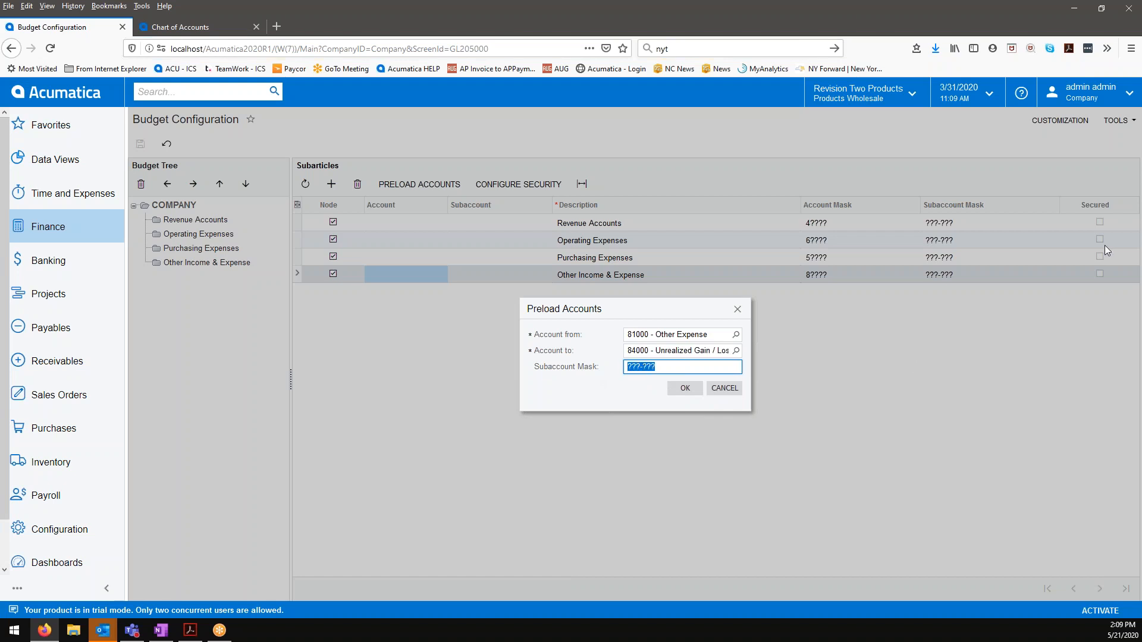
pyautogui.write('000-000')
pyautogui.click(687, 390)
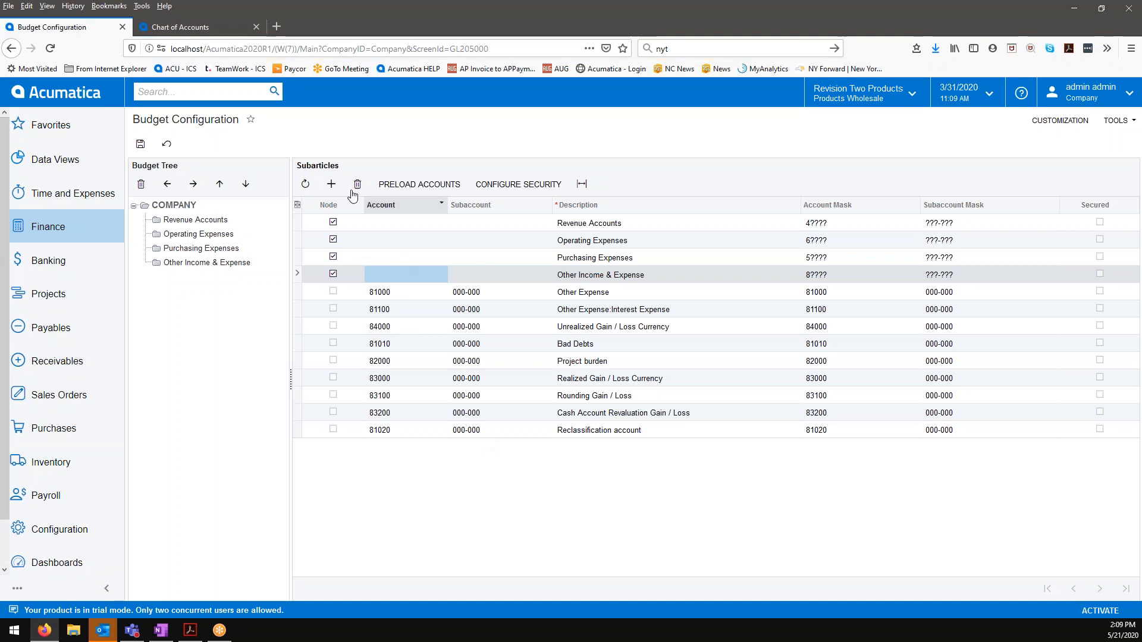
pyautogui.click(166, 144)
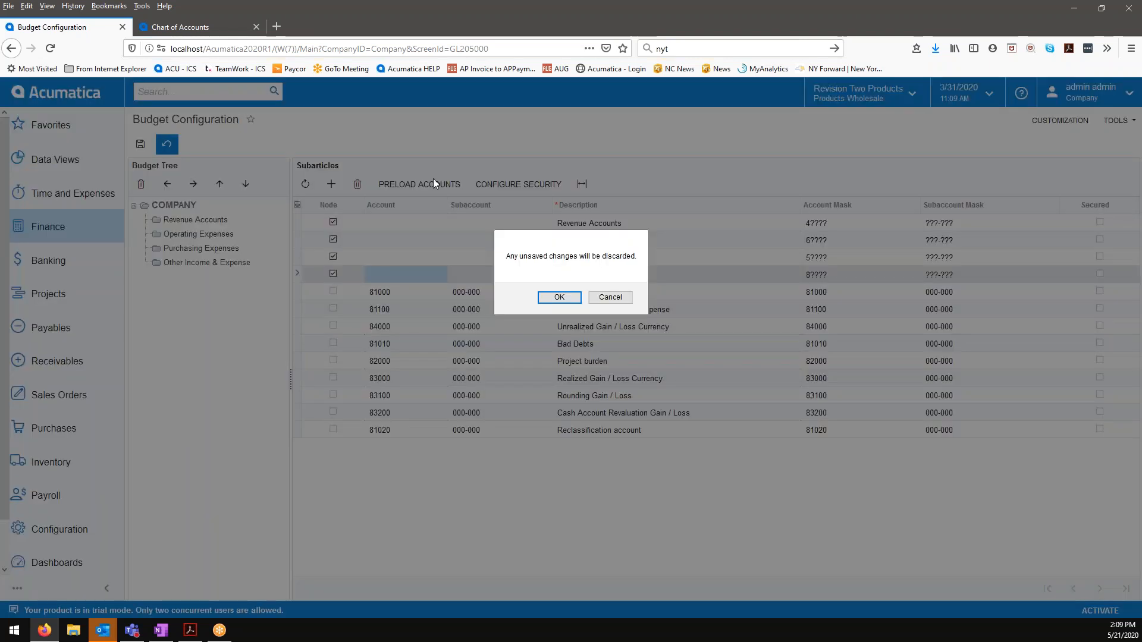
pyautogui.click(559, 297)
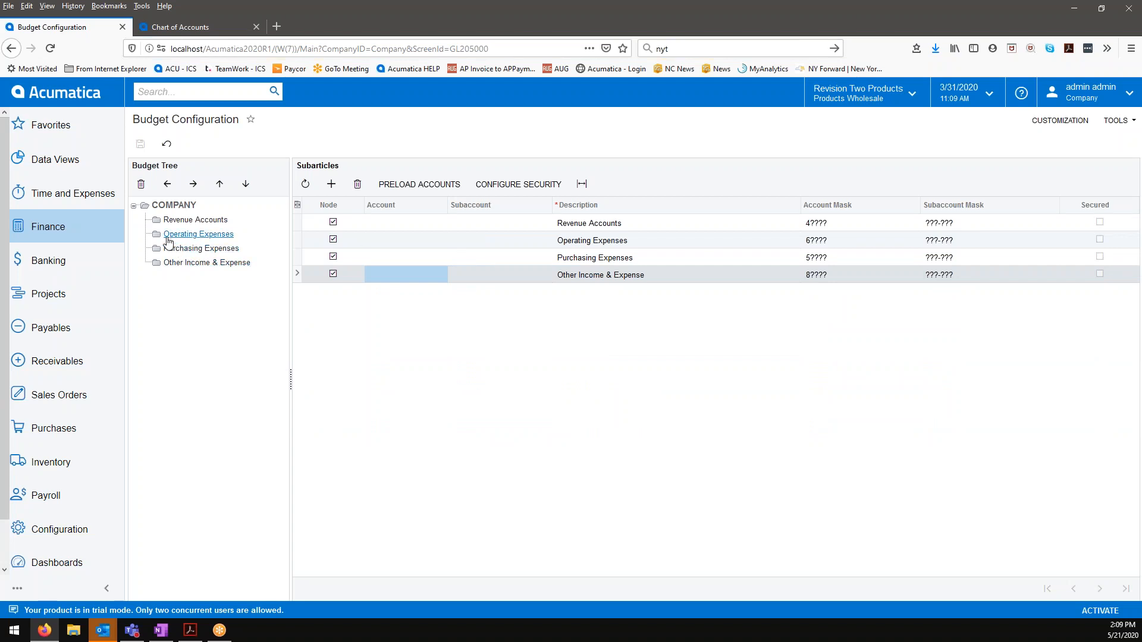
# Step: Review all subarticles of the Operating Expenses node and the COGS accounts under Purchasing Expenses
pyautogui.click(186, 236)
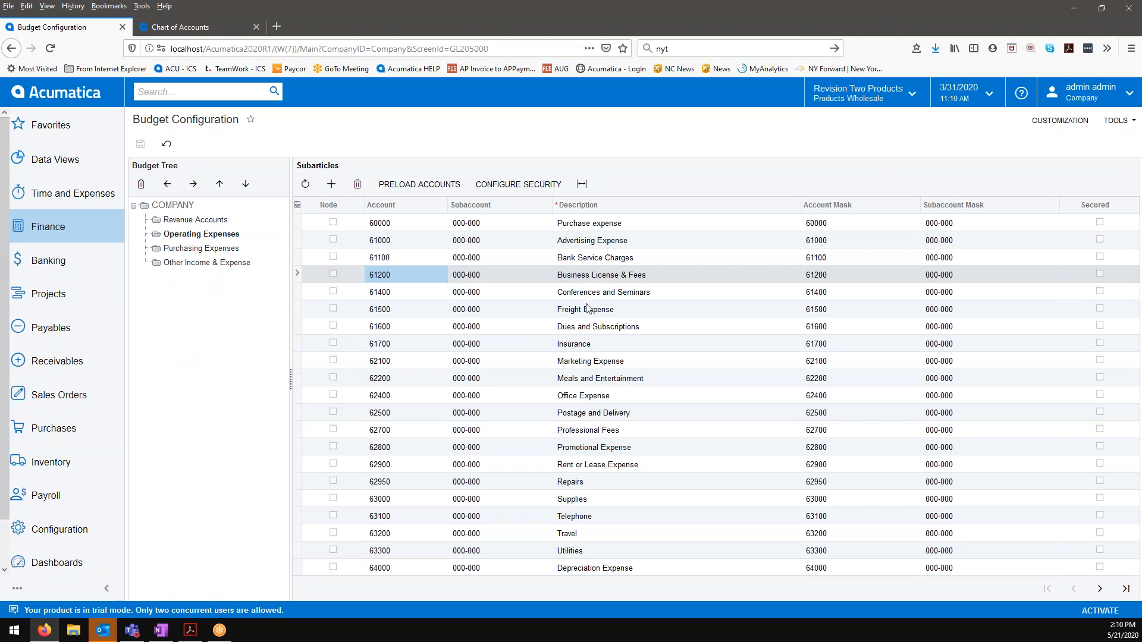
pyautogui.click(1099, 589)
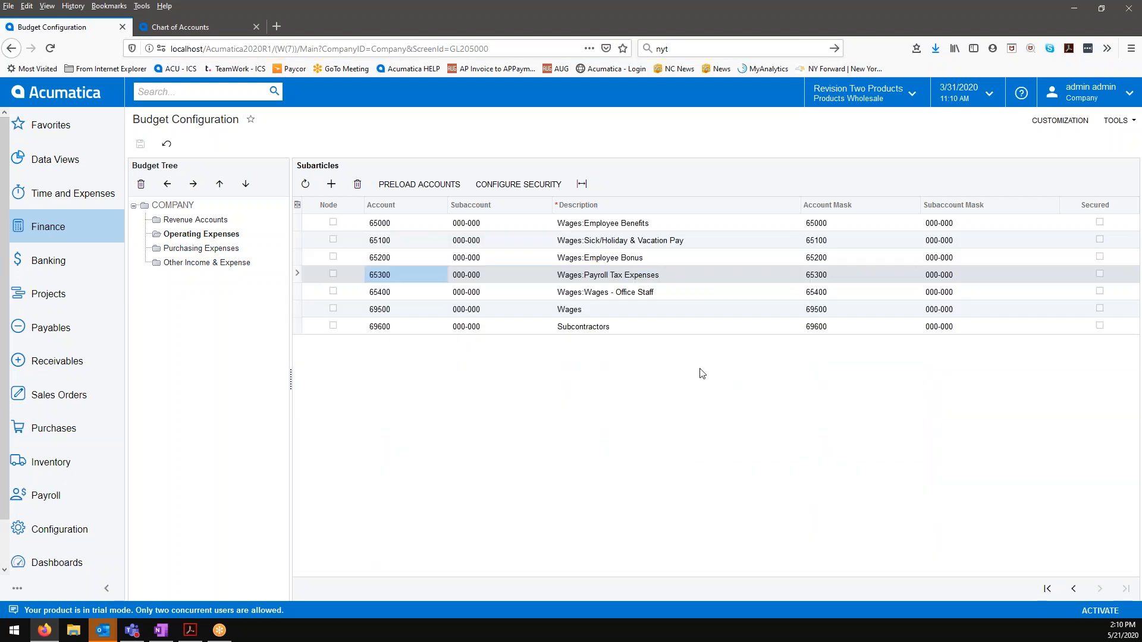
pyautogui.click(1047, 587)
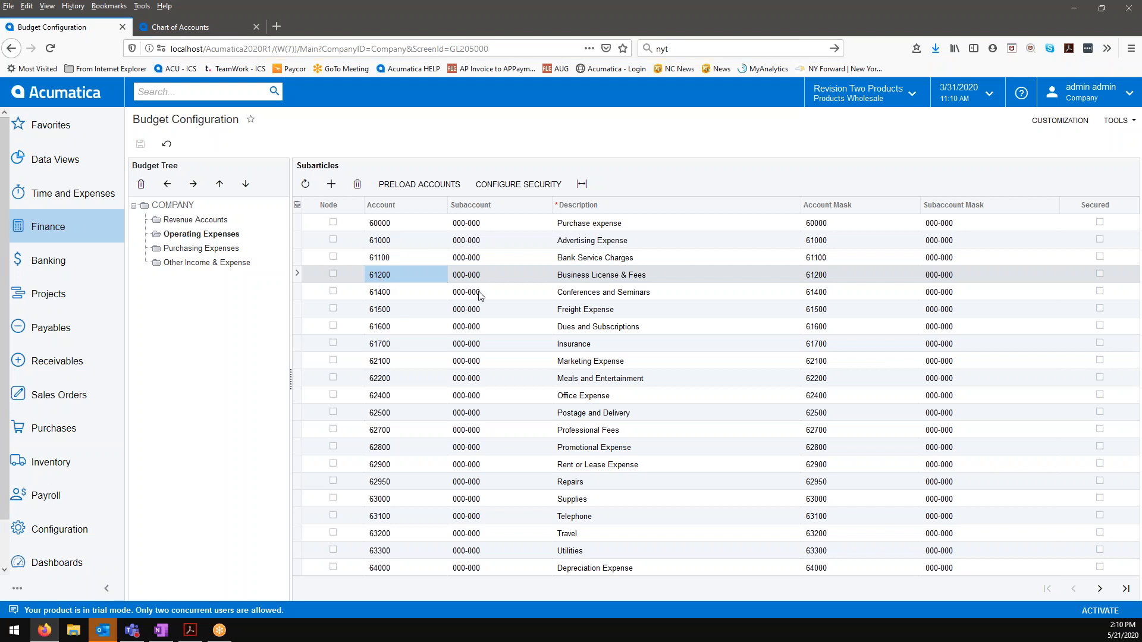
pyautogui.click(187, 250)
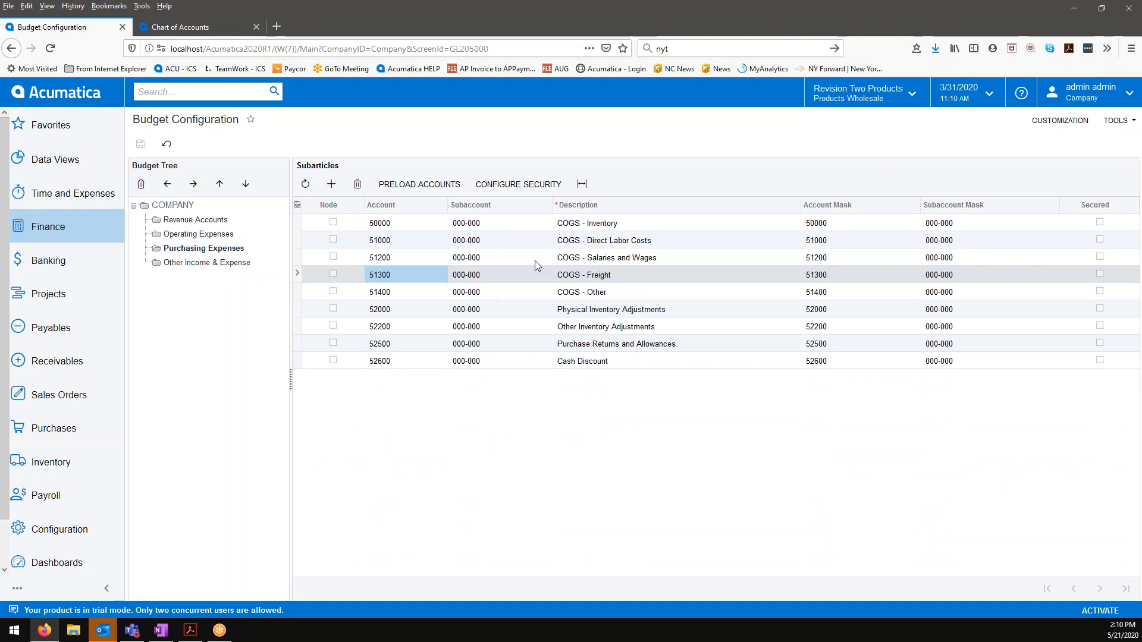
pyautogui.click(559, 240)
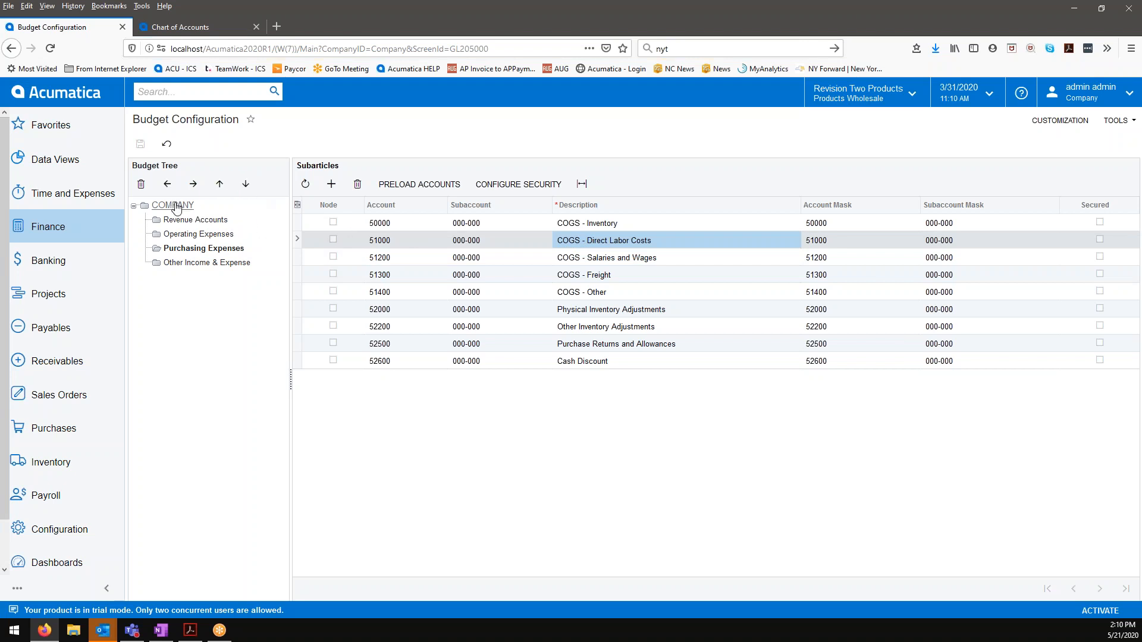
# Step: Add a node described as COGS - Direct Labor Cost with account mask 51000 under Purchasing Expenses
pyautogui.click(332, 184)
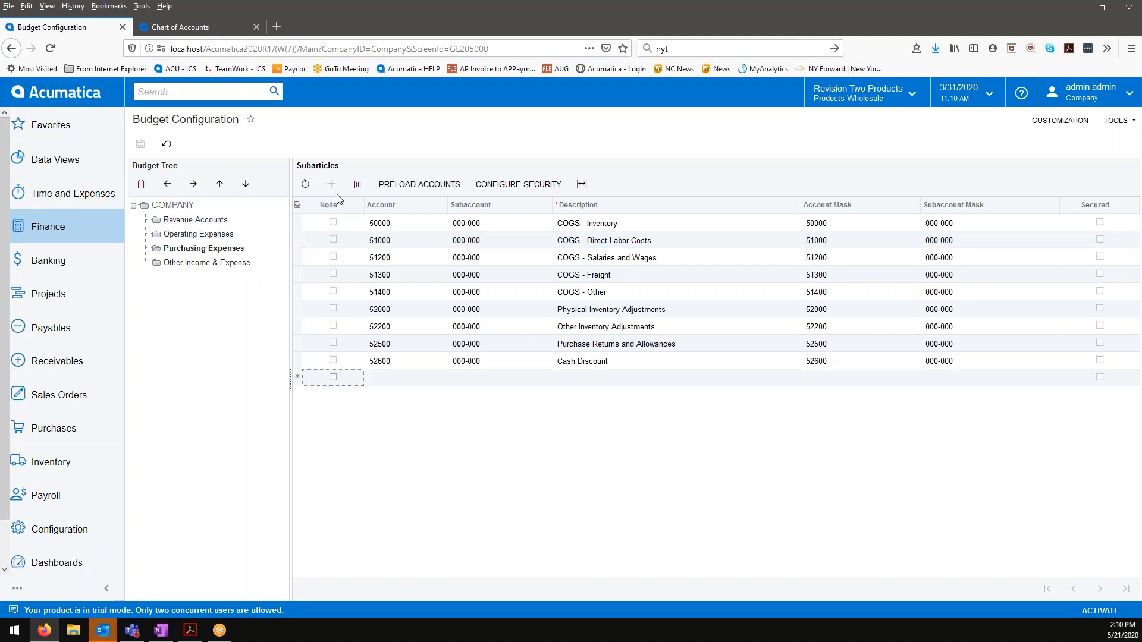
pyautogui.click(333, 377)
pyautogui.click(584, 387)
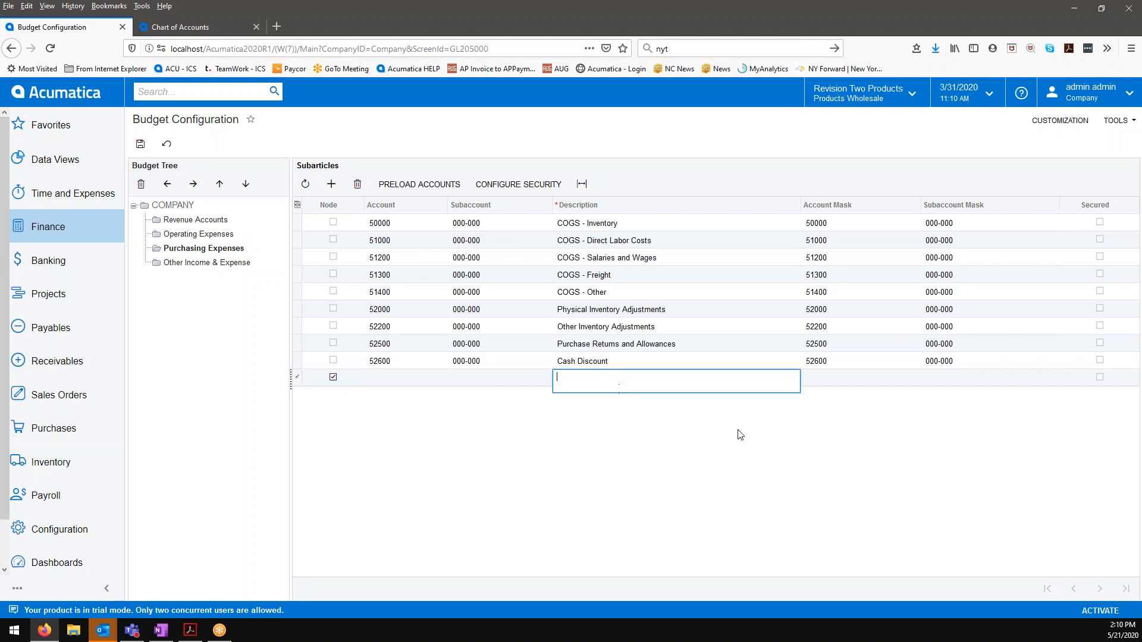
pyautogui.click(754, 433)
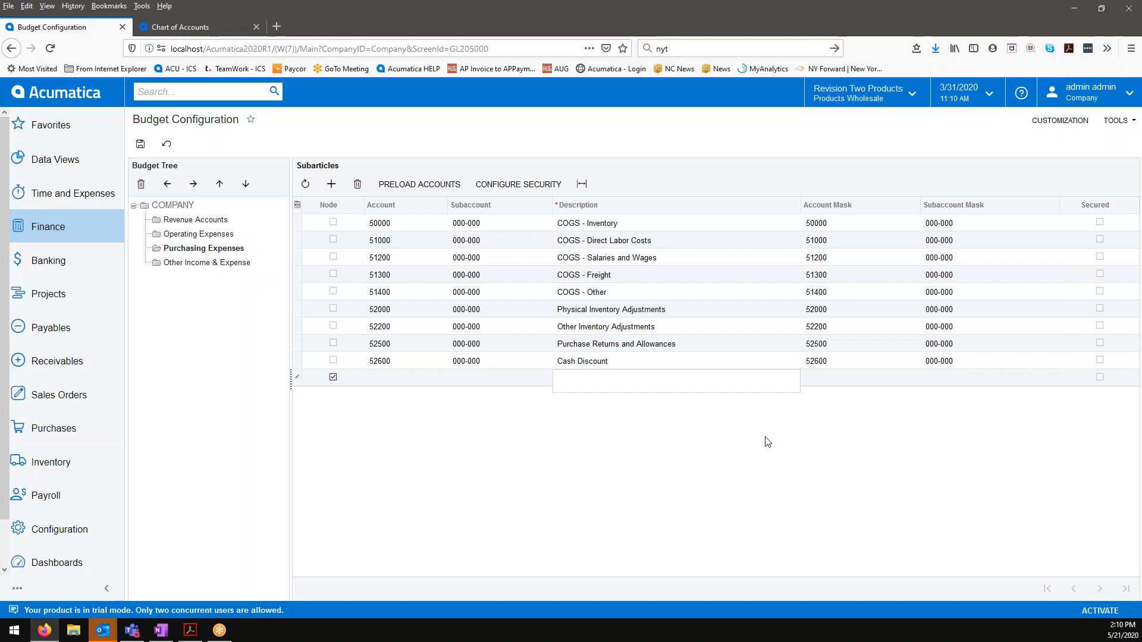
pyautogui.click(685, 371)
pyautogui.write('COGS')
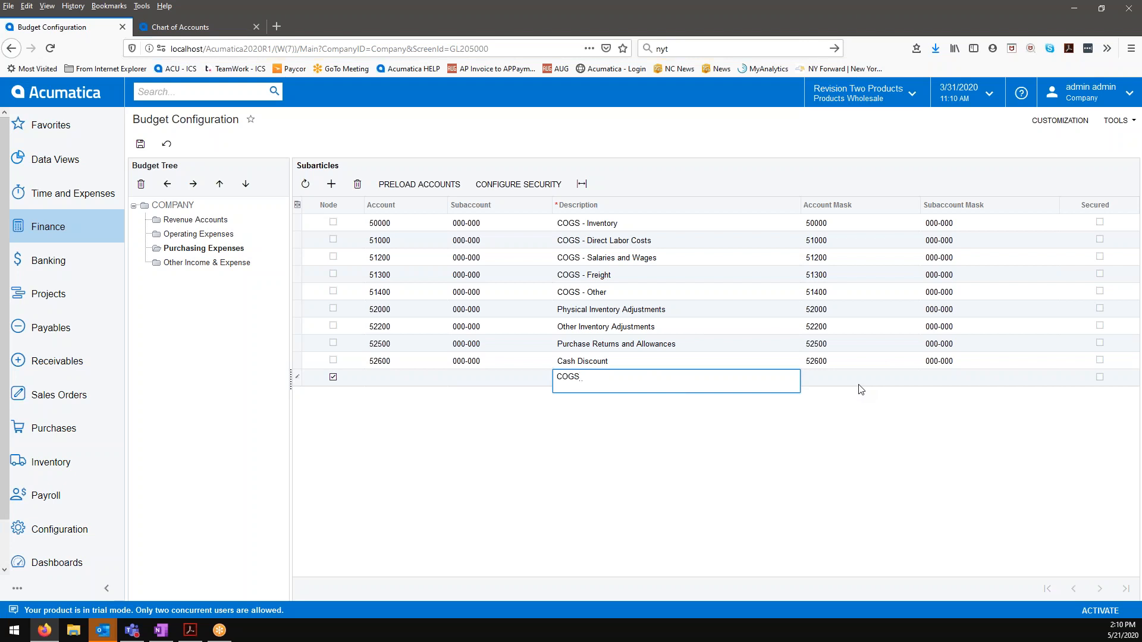
pyautogui.write(' - Direct Labor Ca')
pyautogui.click(838, 384)
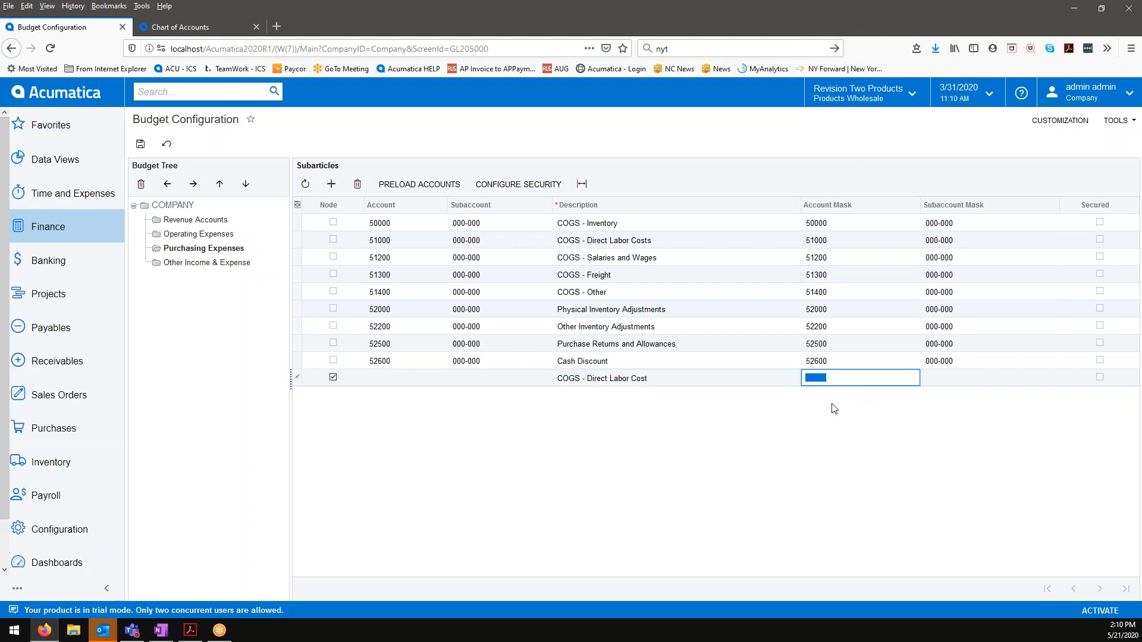
pyautogui.write('51000')
# Step: Delete the account 51000 COGS - Direct Labor Costs row from the Purchasing Expenses subarticles
pyautogui.click(607, 245)
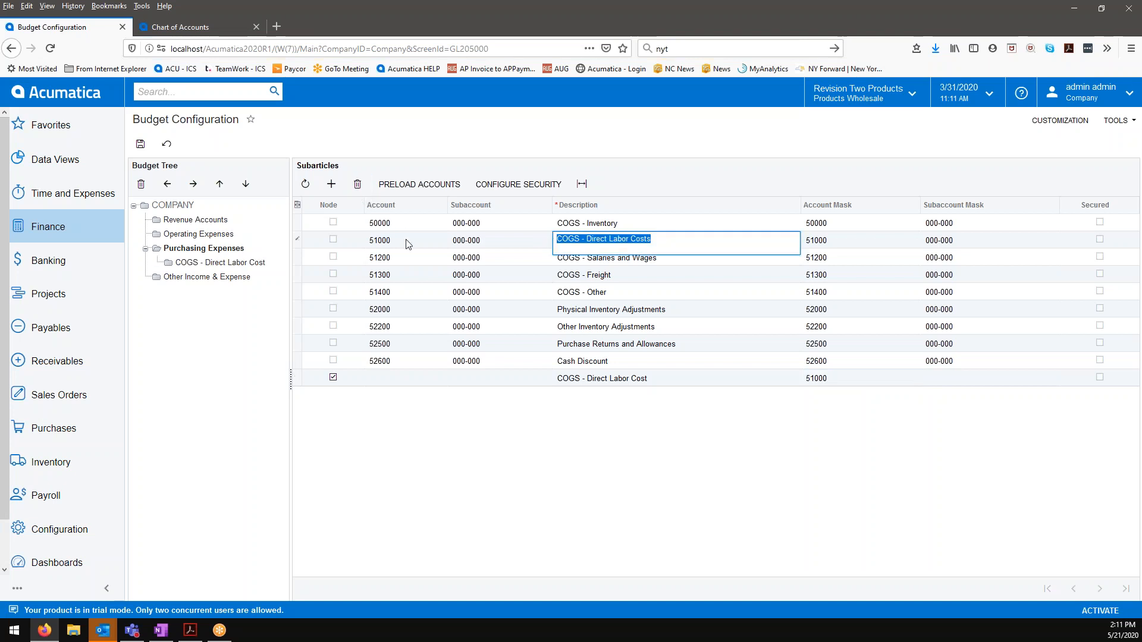
pyautogui.click(367, 241)
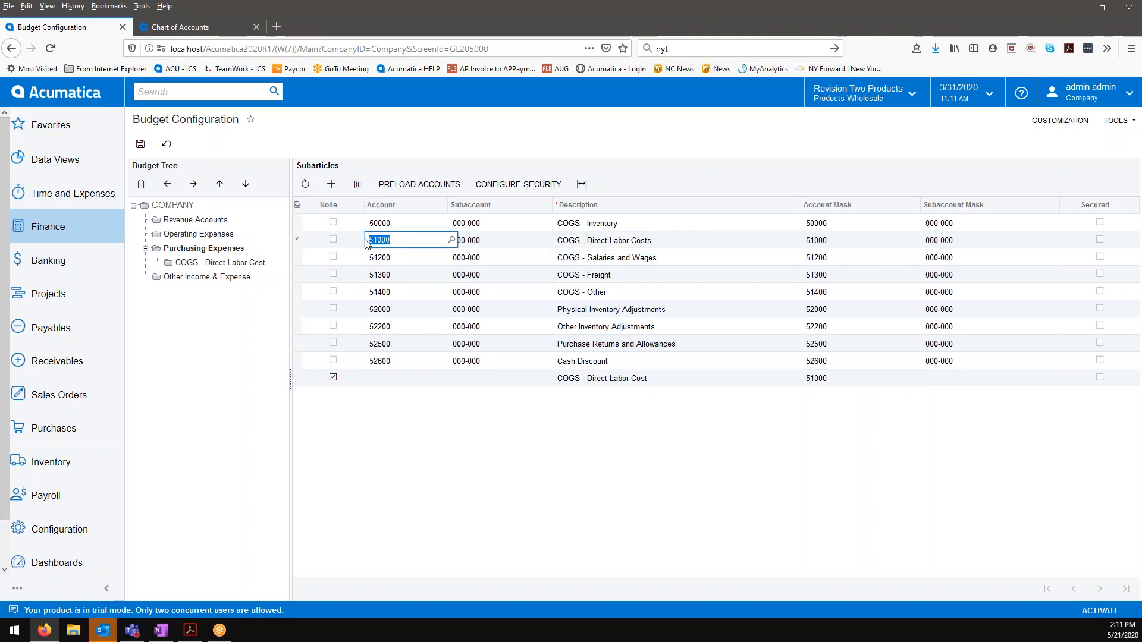
pyautogui.click(358, 184)
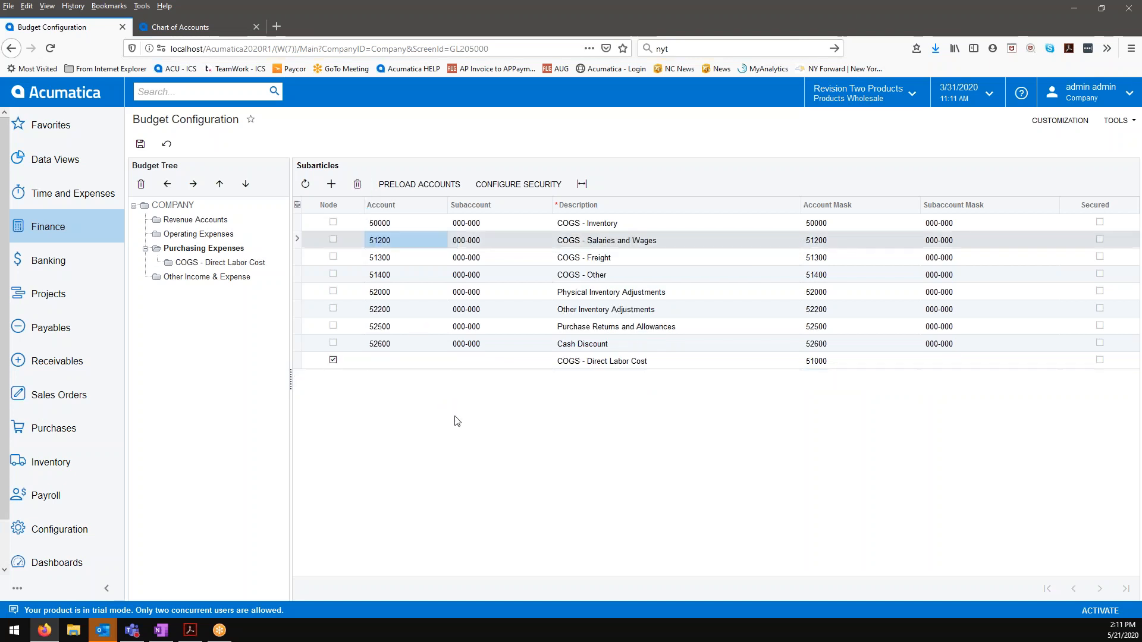
# Step: Set the subaccount mask of the COGS - Direct Labor Cost node to ???-000 and save the budget configuration
pyautogui.click(950, 365)
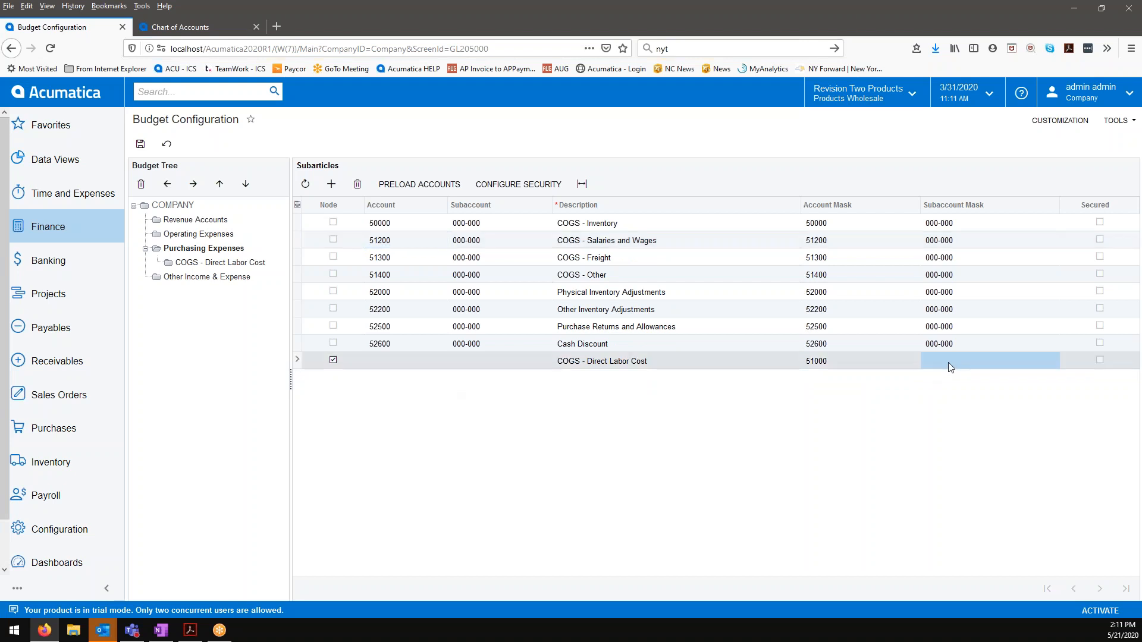
pyautogui.click(981, 365)
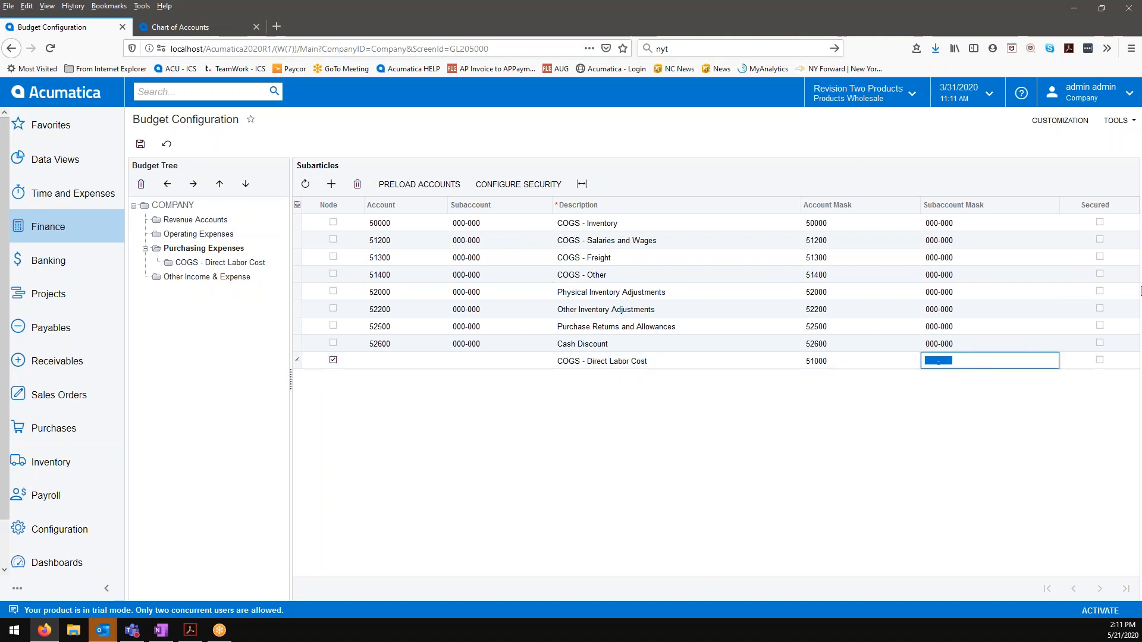
pyautogui.write('??')
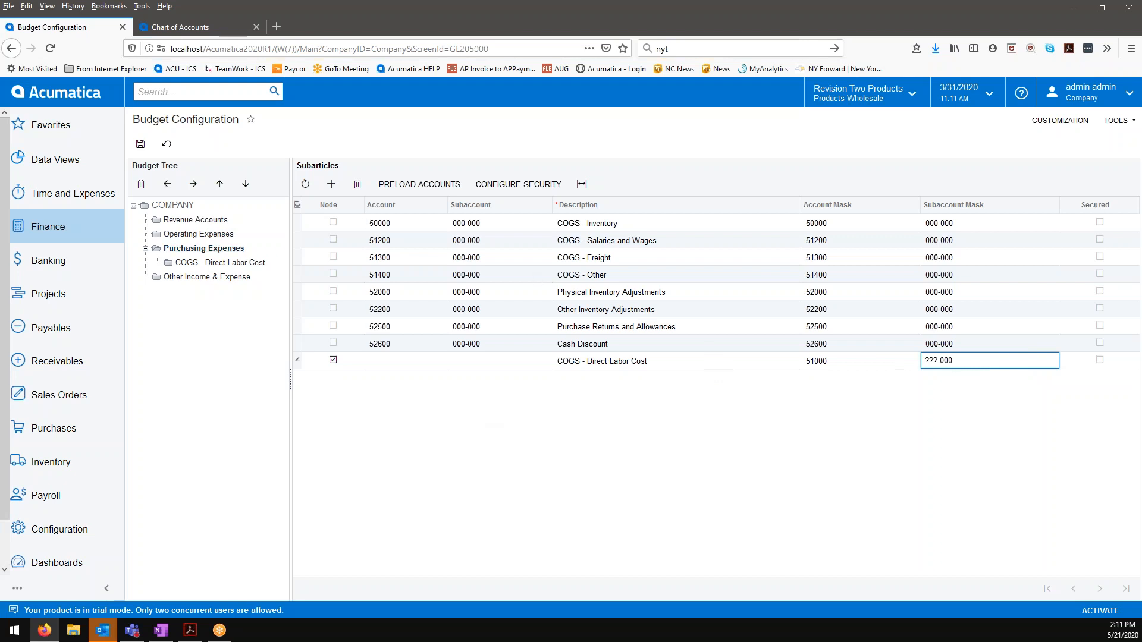
pyautogui.click(145, 147)
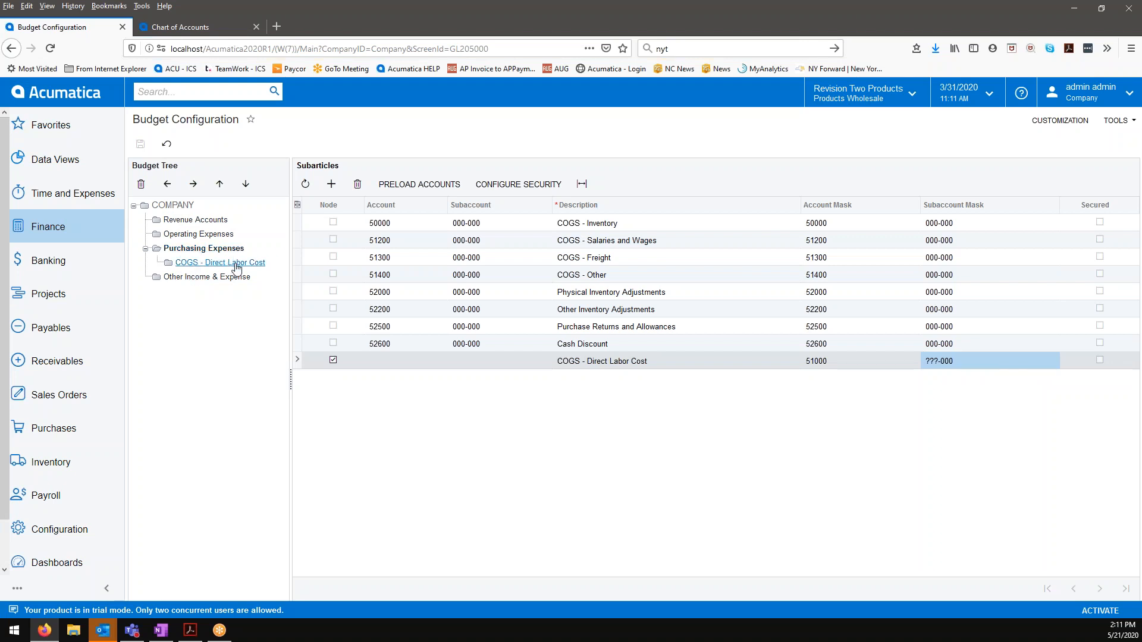
pyautogui.click(601, 363)
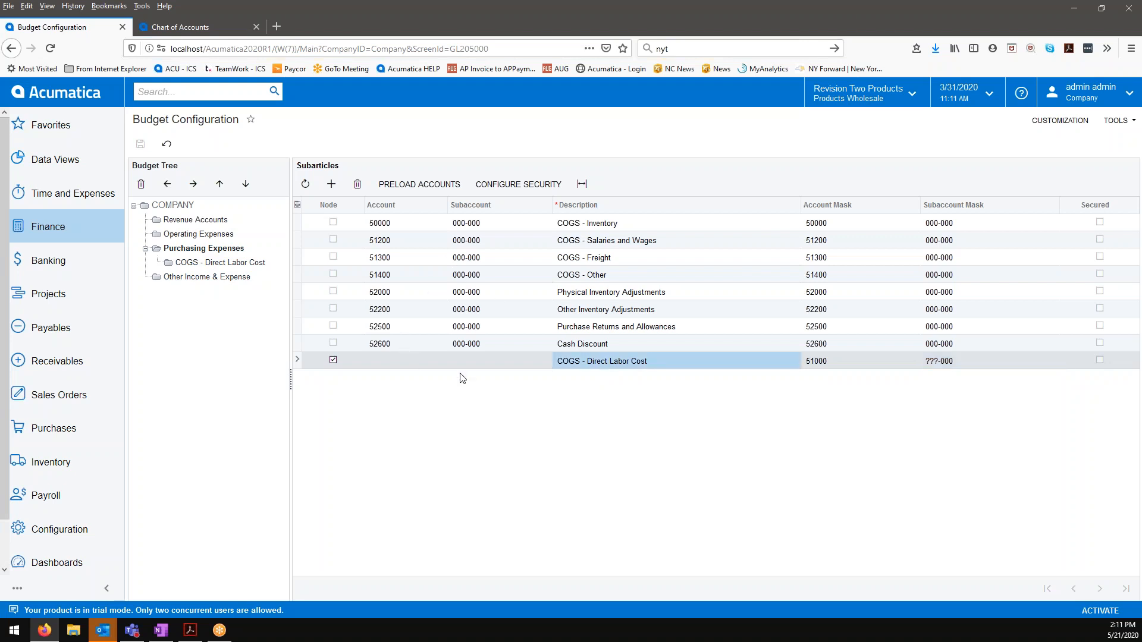
pyautogui.click(589, 366)
pyautogui.click(572, 365)
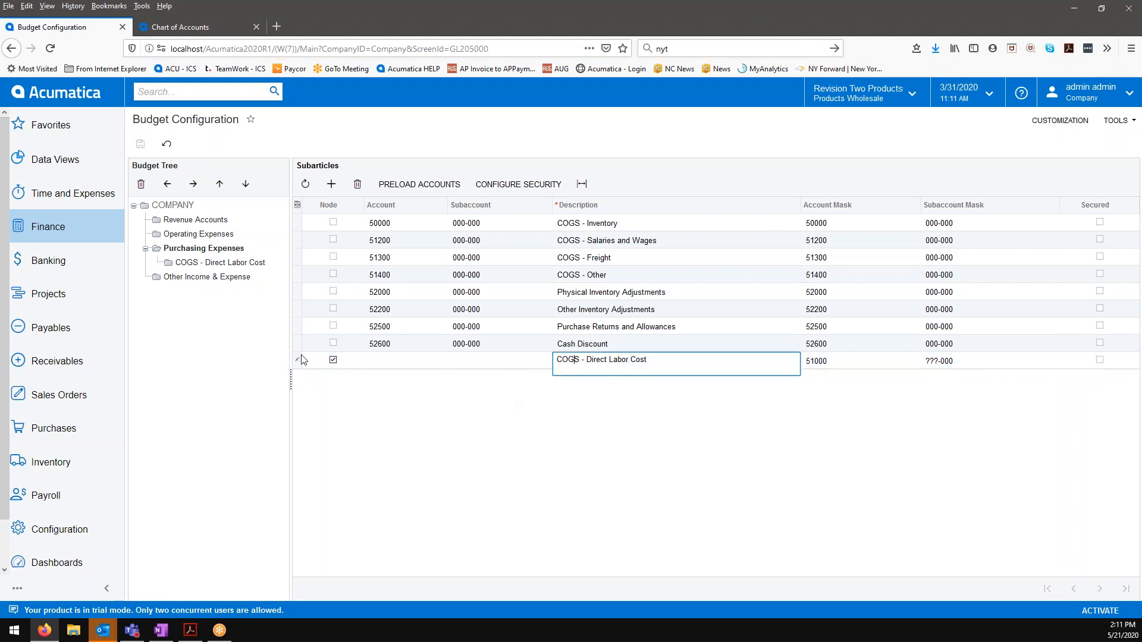
# Step: Preload account 51000 with subaccount mask ???-000 into the COGS - Direct Labor Cost node, save, and return to Purchasing Expenses
pyautogui.click(211, 265)
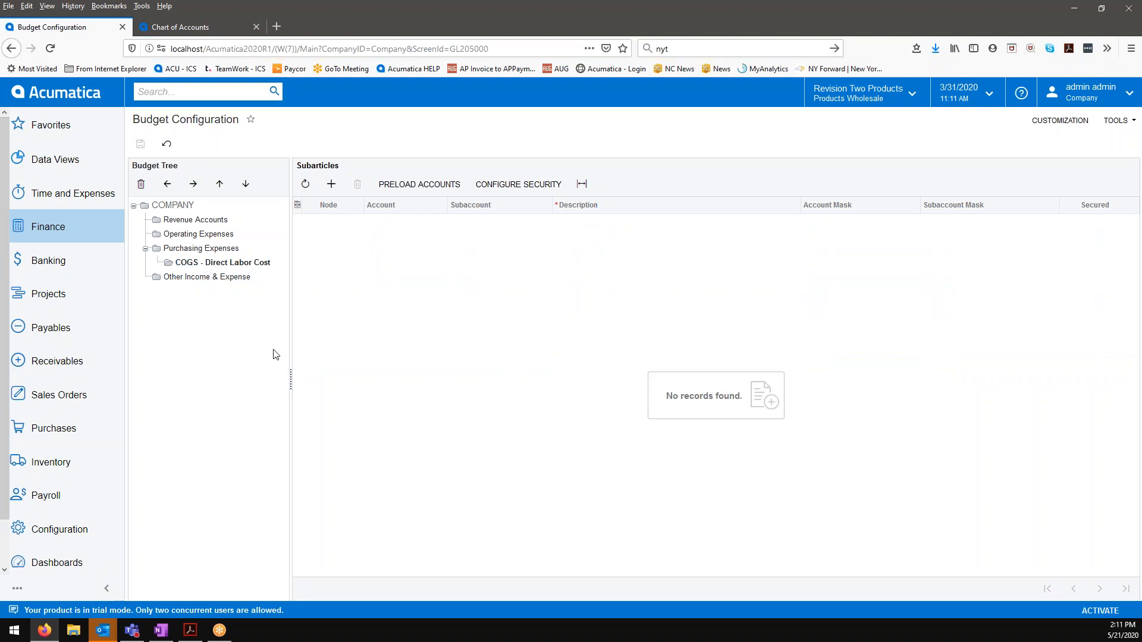
pyautogui.click(419, 184)
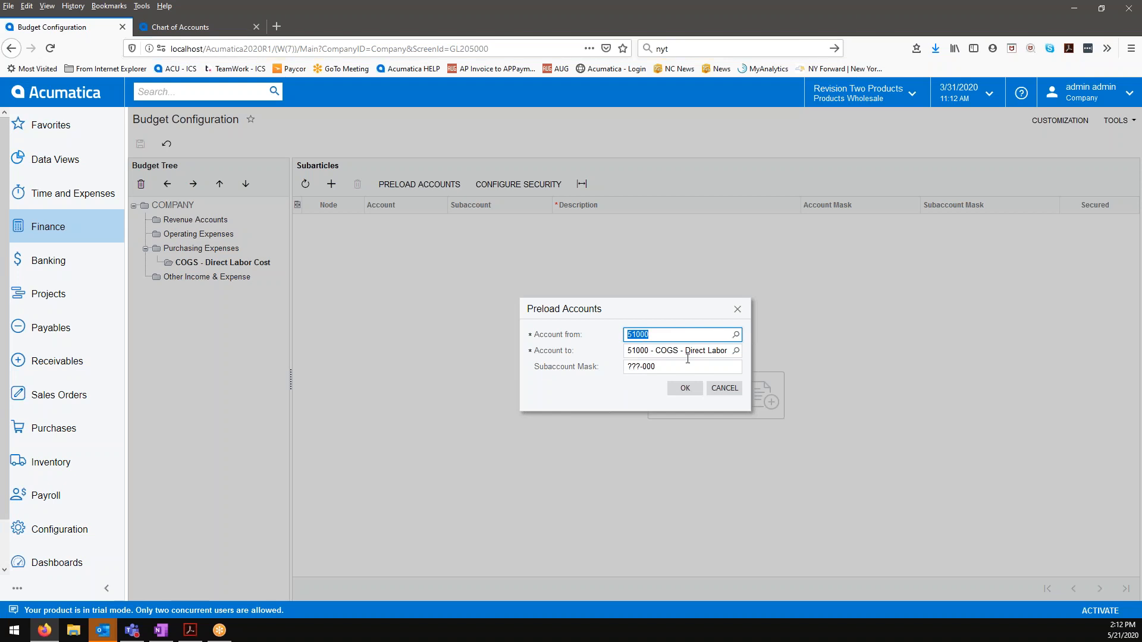
pyautogui.click(686, 389)
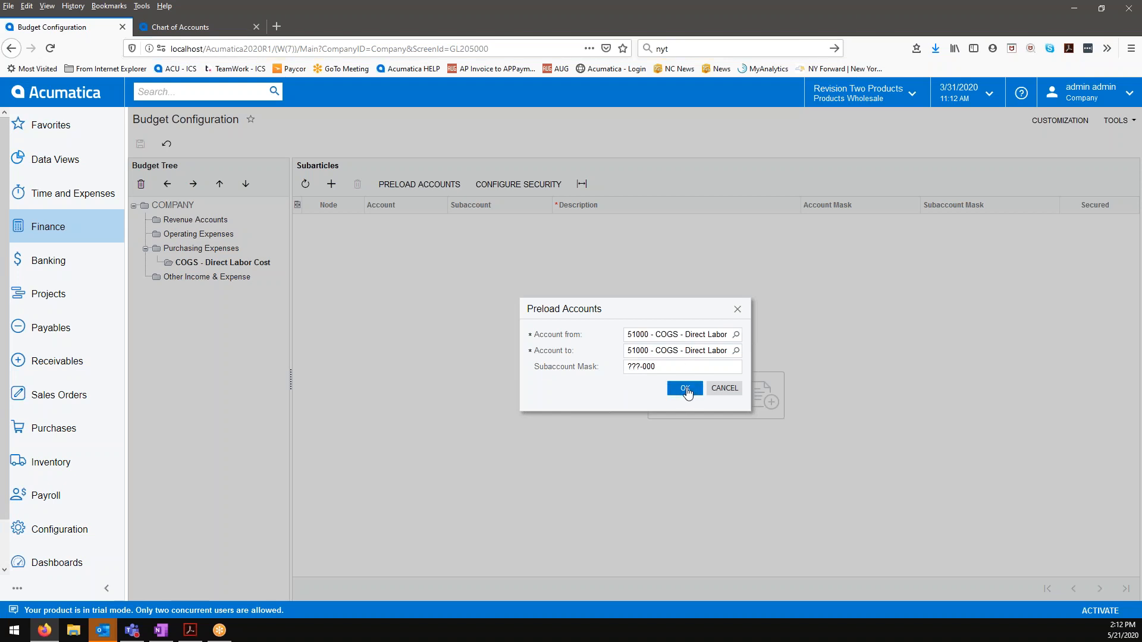
pyautogui.click(686, 388)
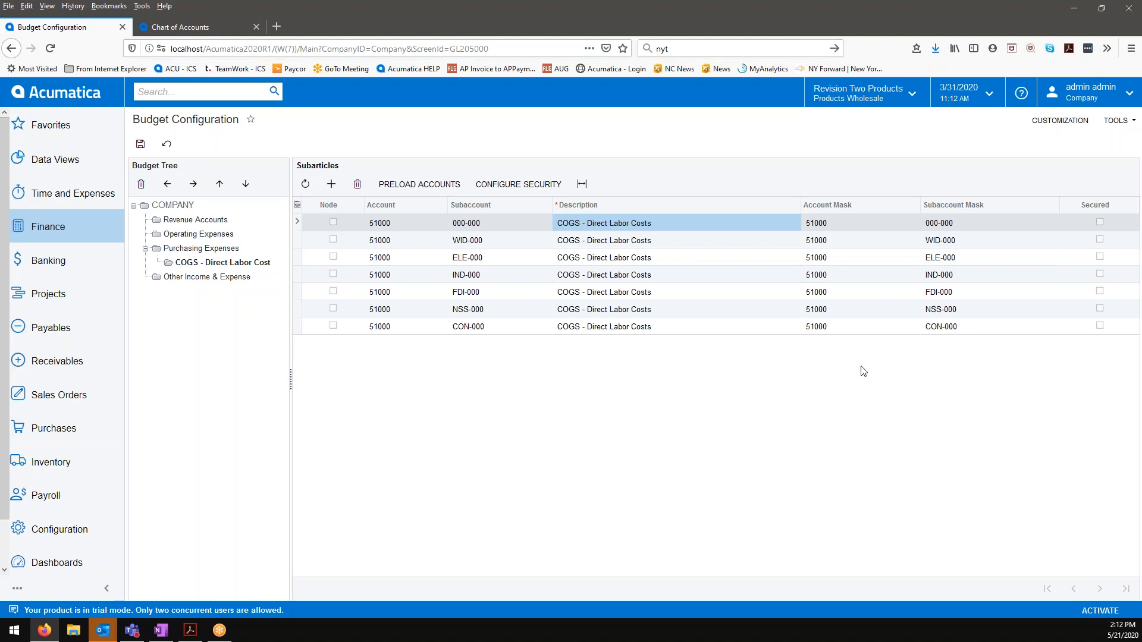
pyautogui.click(143, 152)
pyautogui.click(226, 249)
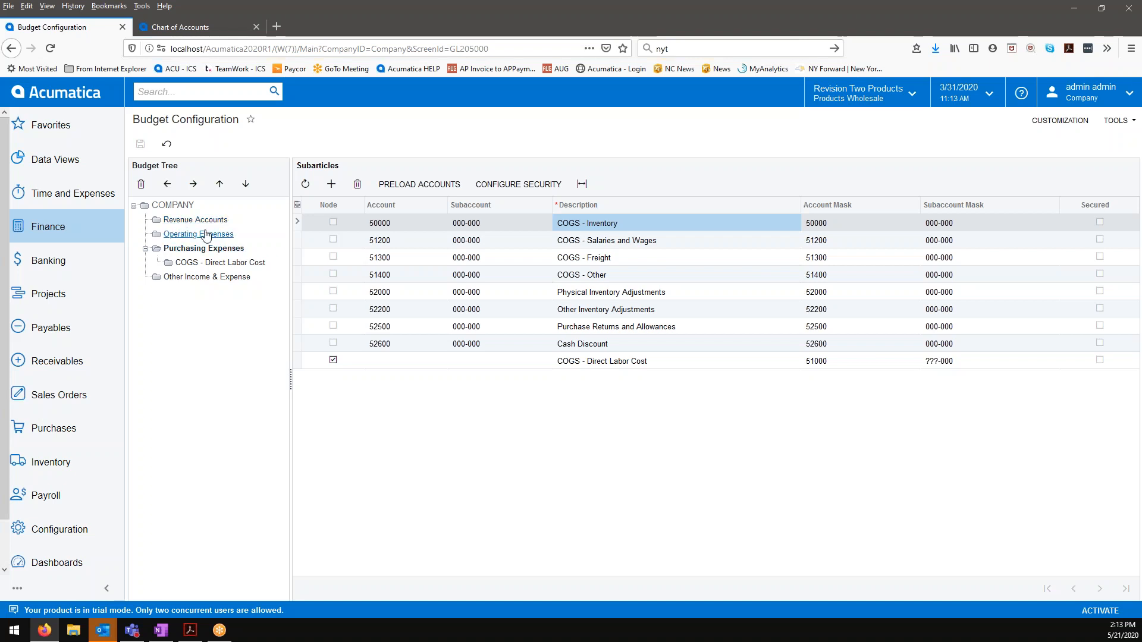
# Step: Open the Finance Budgets screen and set the financial year to 2021
pyautogui.click(86, 232)
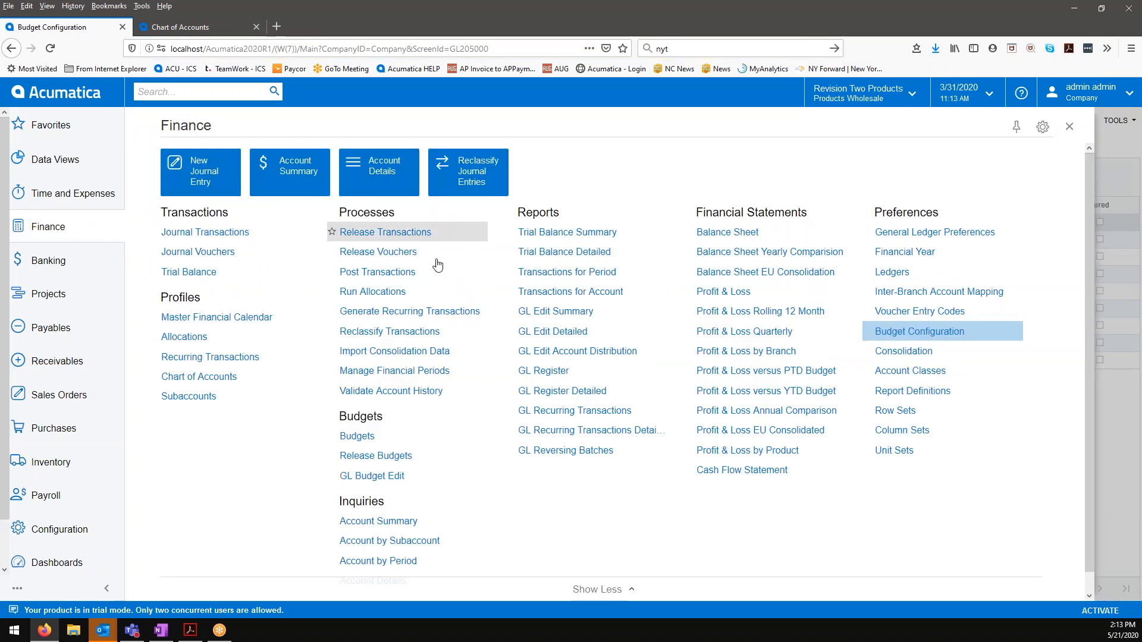
pyautogui.click(377, 436)
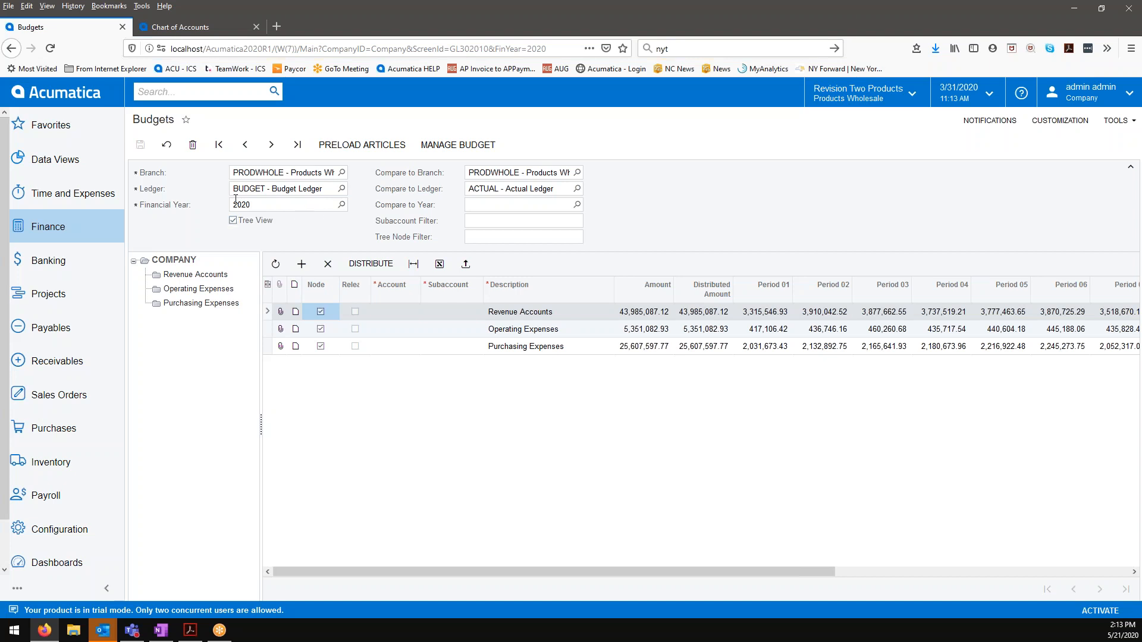
pyautogui.click(342, 204)
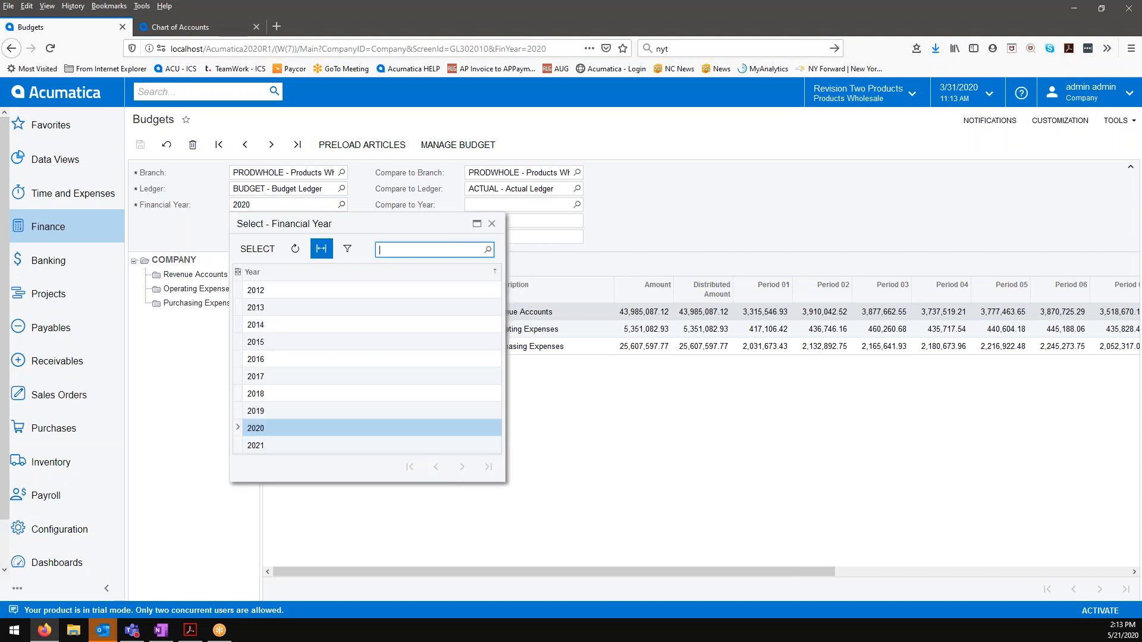
pyautogui.click(296, 444)
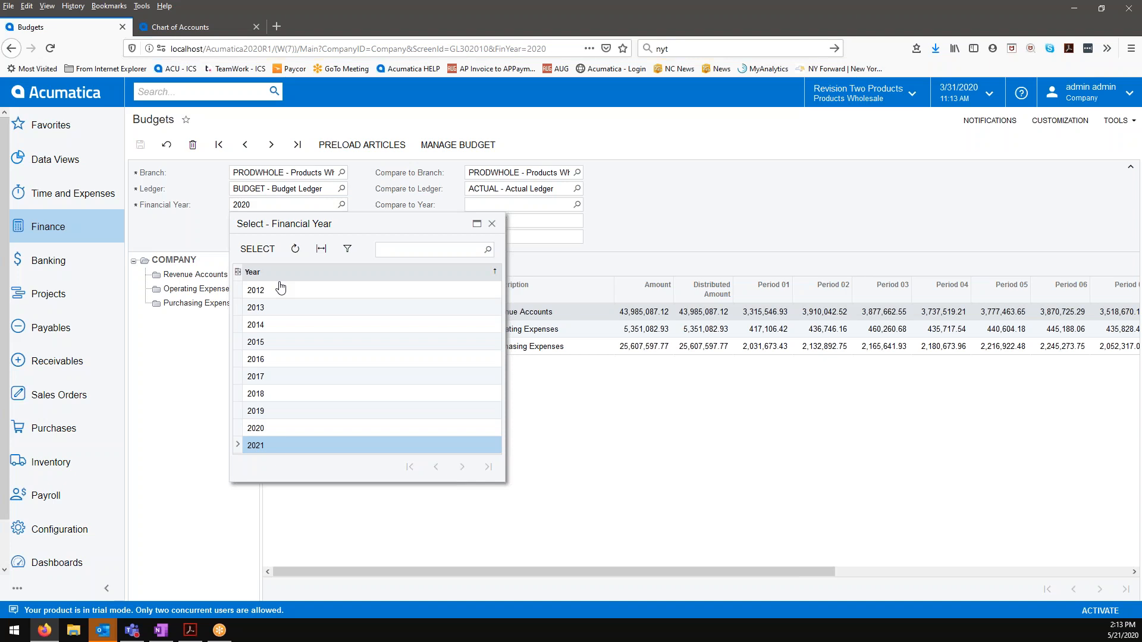
pyautogui.click(257, 249)
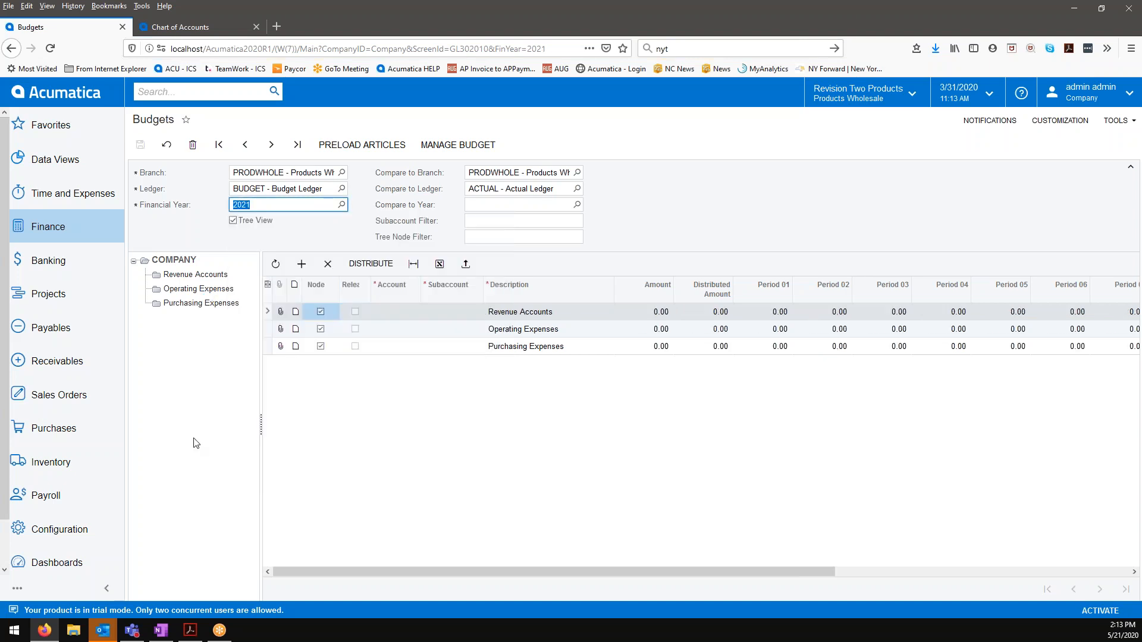
# Step: Turn off the tree view for the 2021 budget and review the flat list of accounts
pyautogui.click(233, 220)
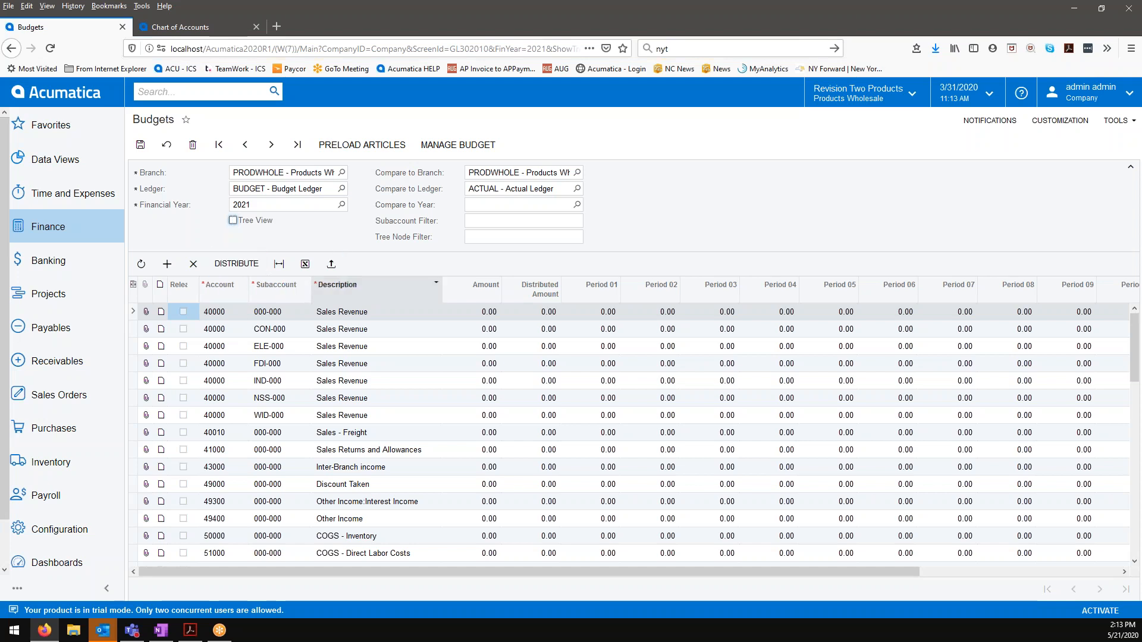
pyautogui.scroll(-10, 348, 455)
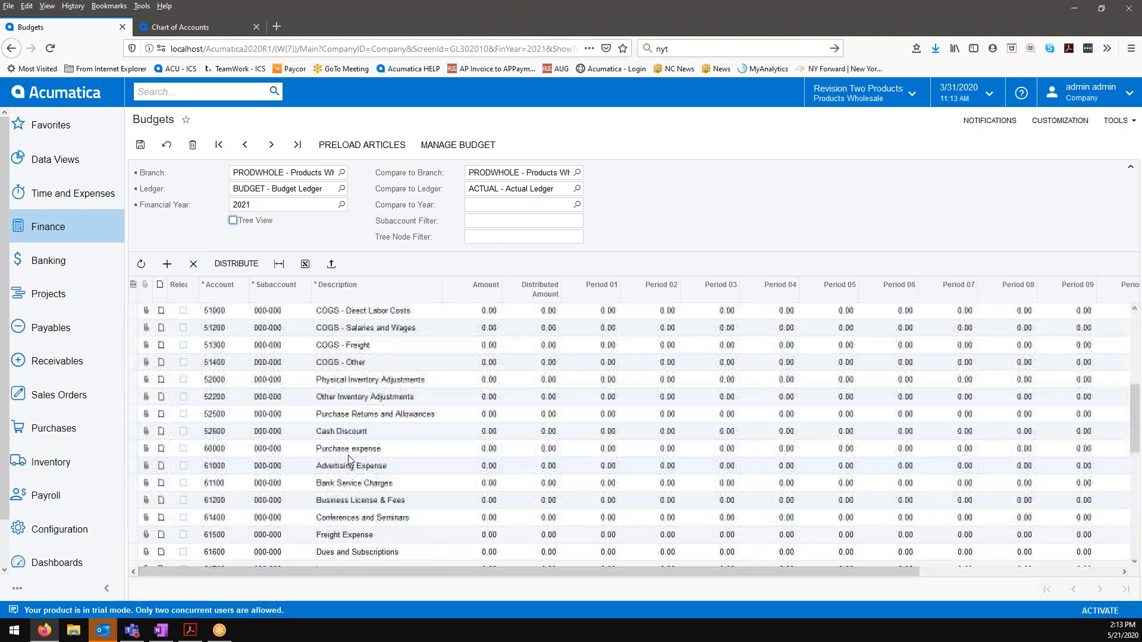
pyautogui.scroll(10, 350, 462)
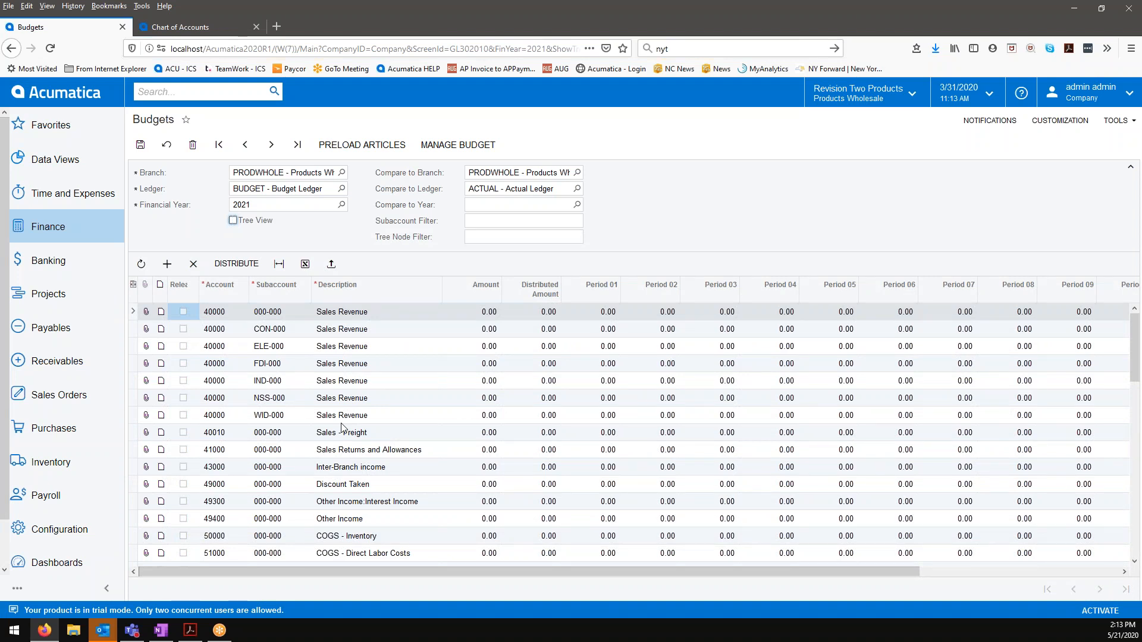
# Step: Load the 2021 budget records from the file 2021 budget.xlsx, accepting the proposed import settings and column mapping
pyautogui.click(332, 266)
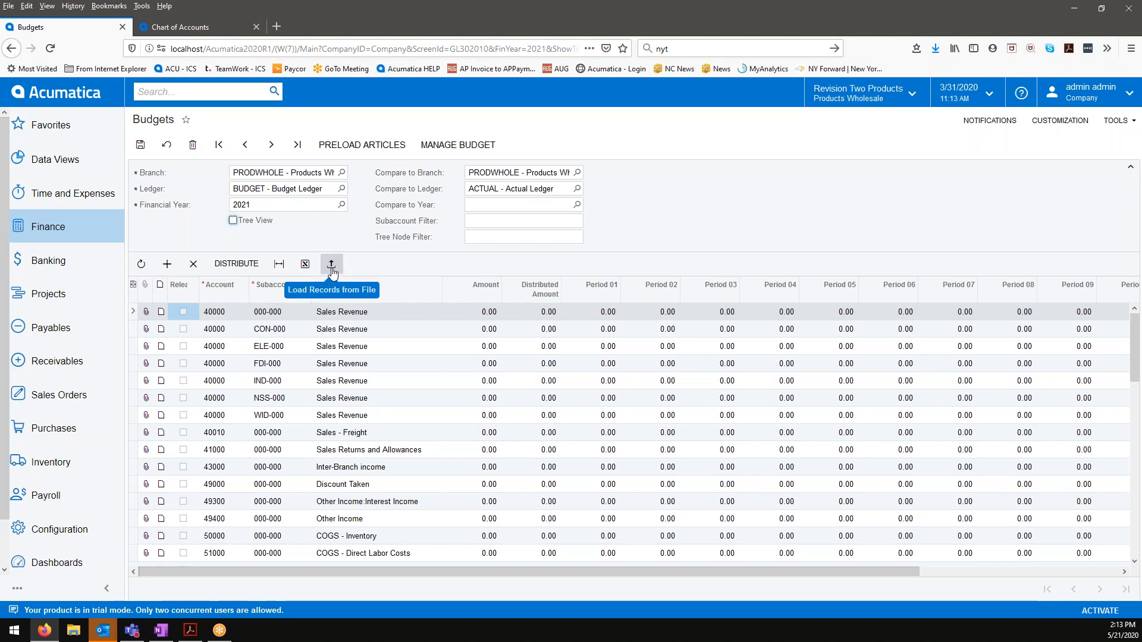
pyautogui.click(581, 352)
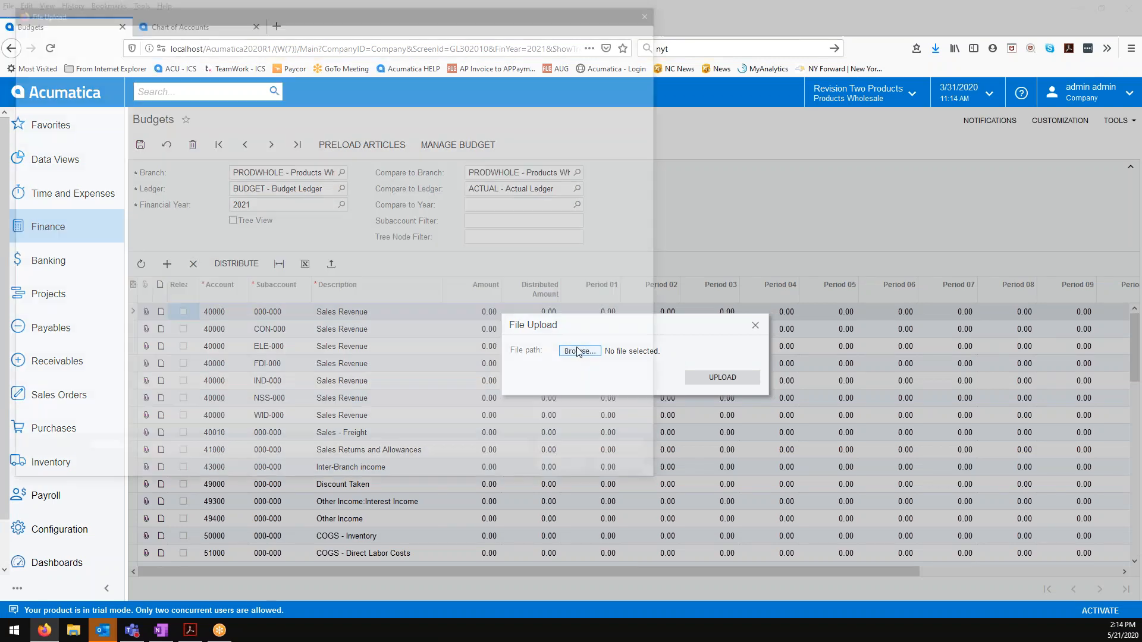
pyautogui.click(138, 96)
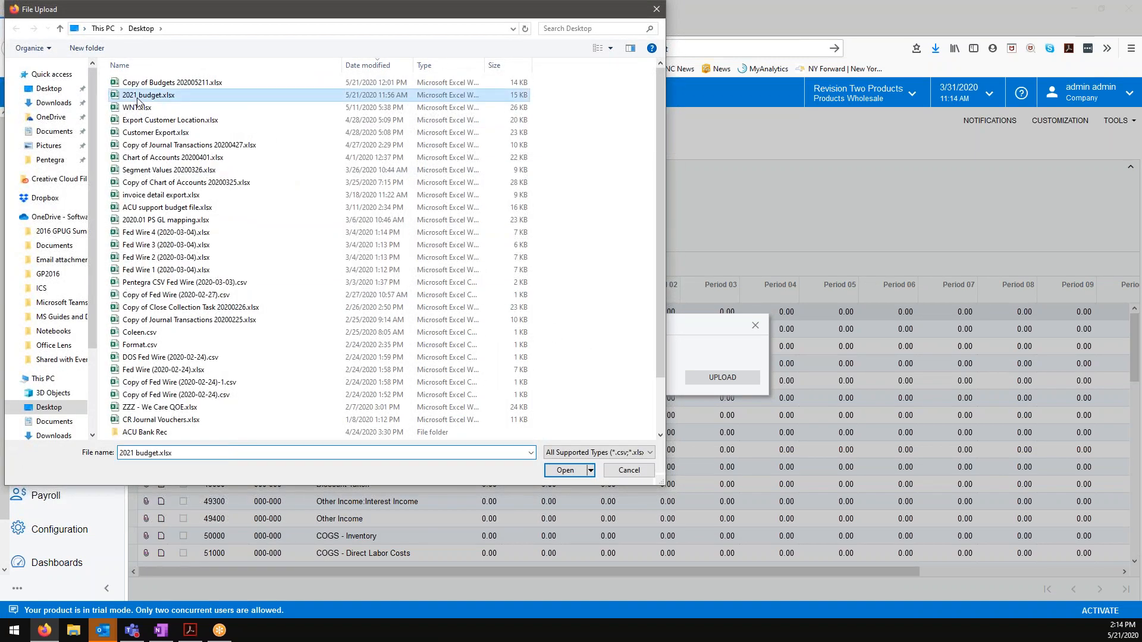
pyautogui.click(577, 470)
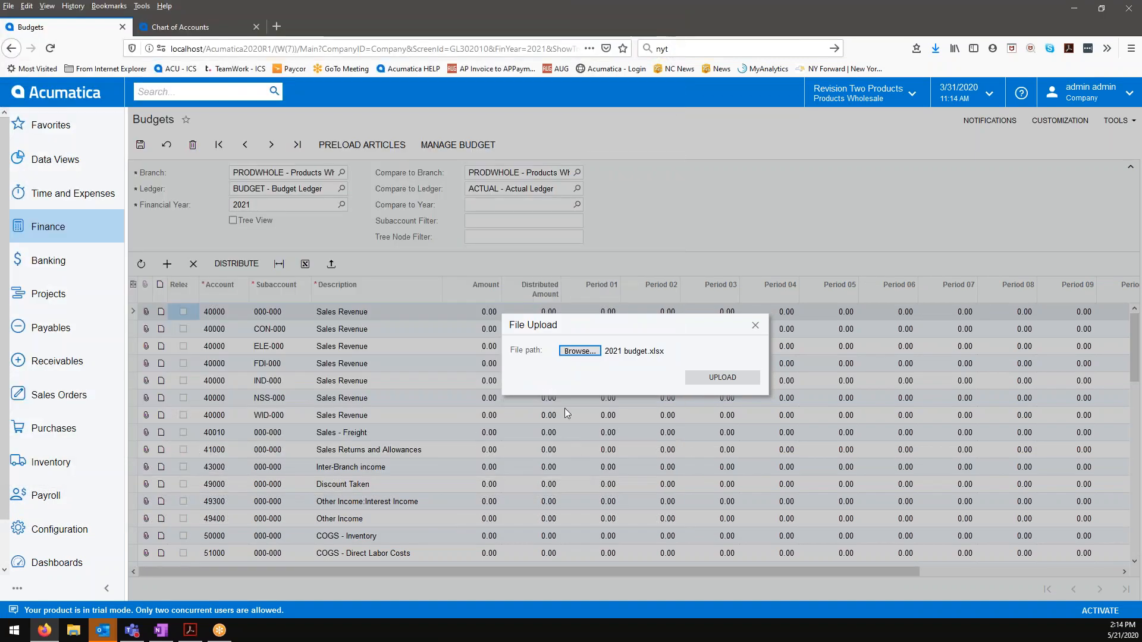
pyautogui.click(738, 381)
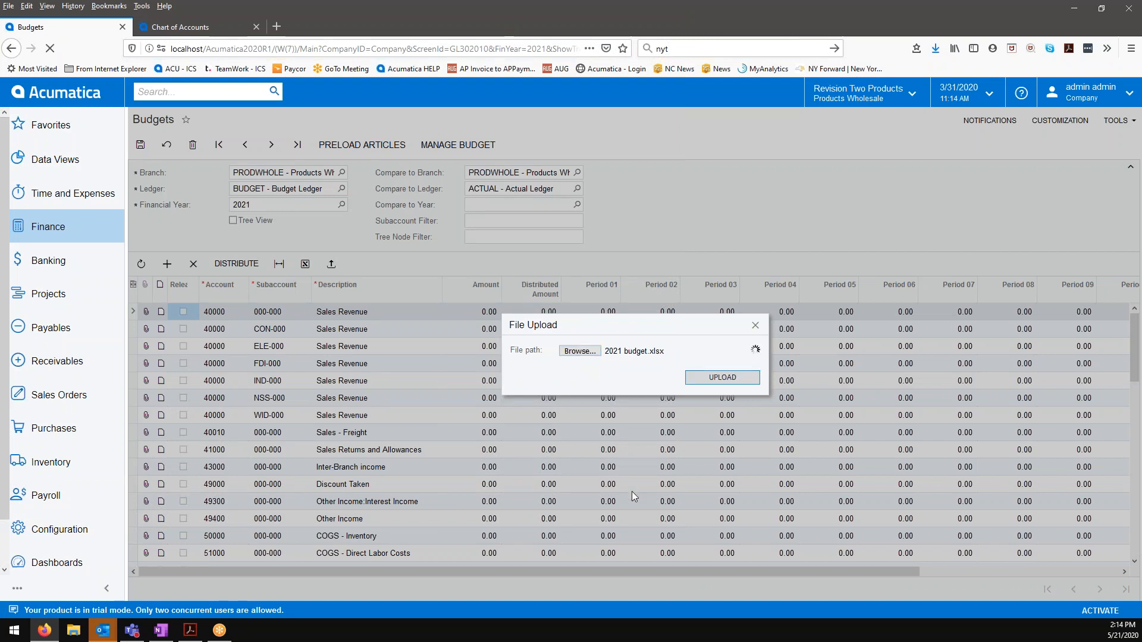
pyautogui.click(669, 395)
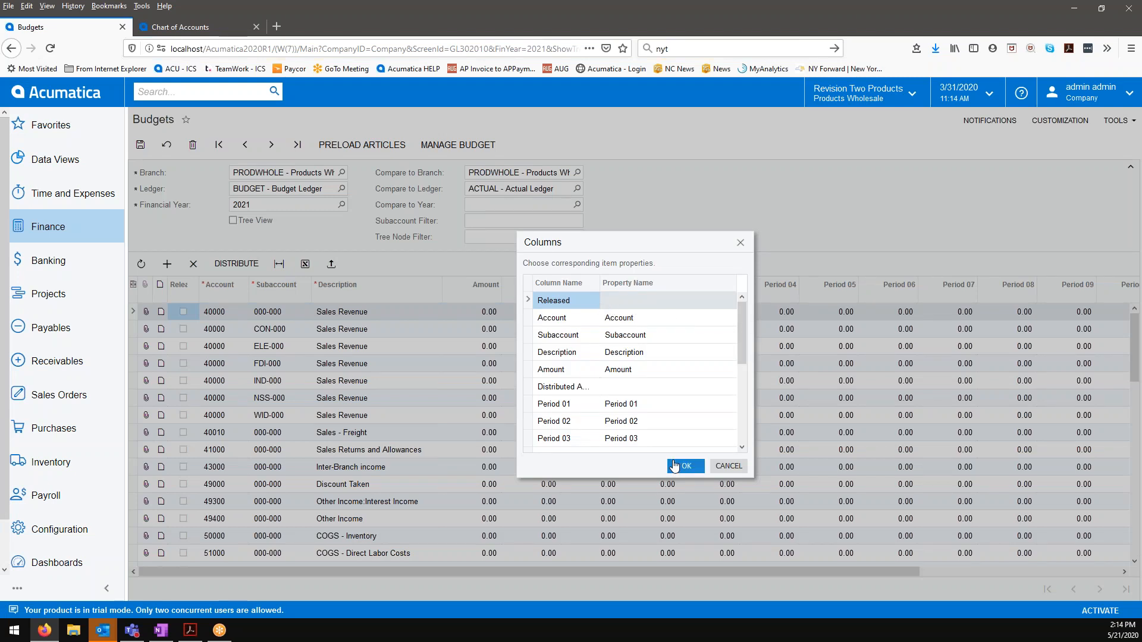
pyautogui.click(686, 466)
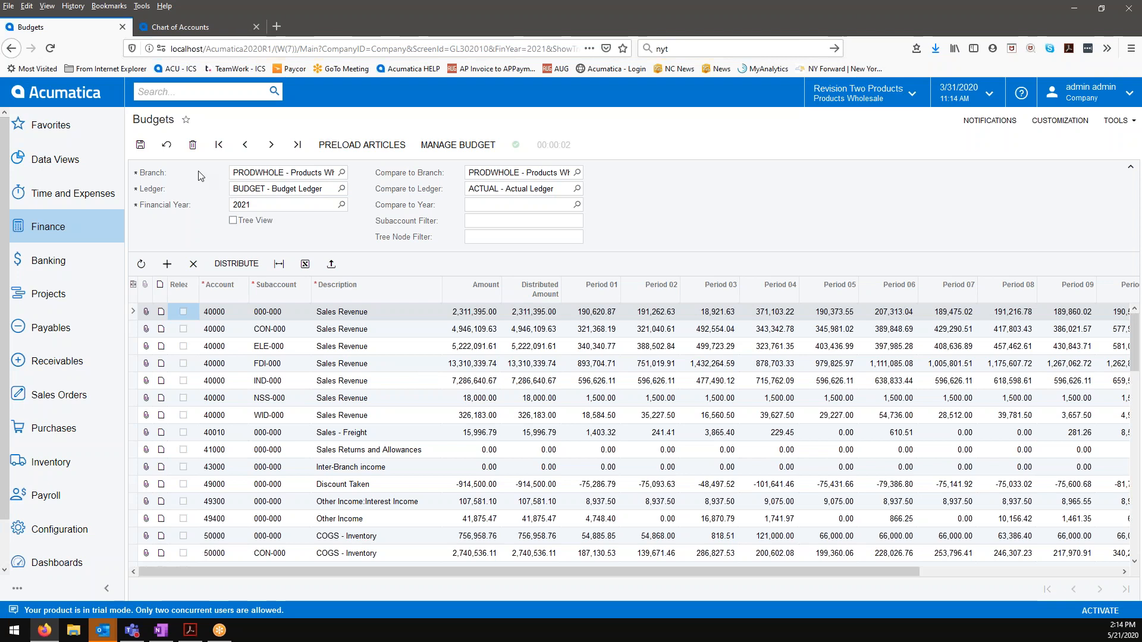
# Step: Discard the unsaved imported 2021 budget amounts and start preloading budget articles
pyautogui.click(167, 145)
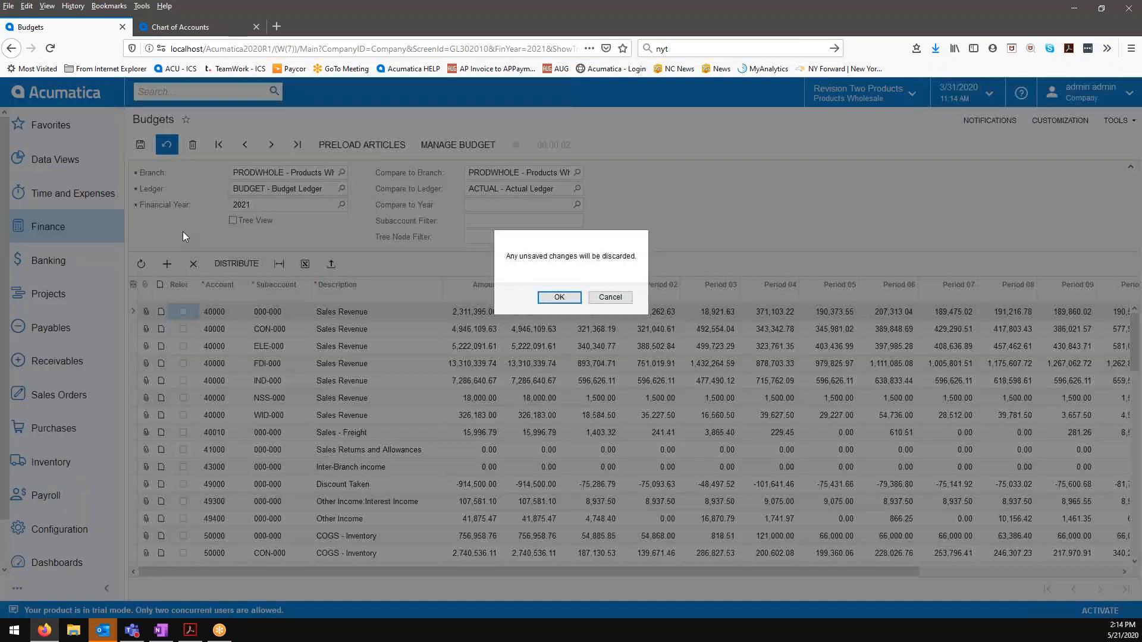
pyautogui.click(559, 298)
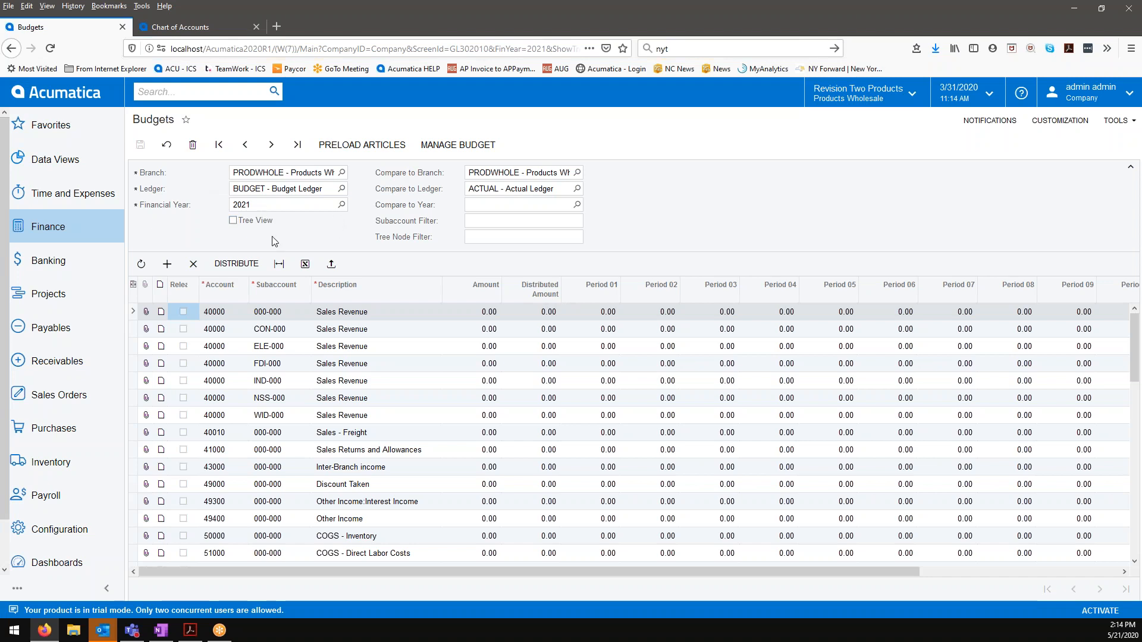
pyautogui.click(334, 148)
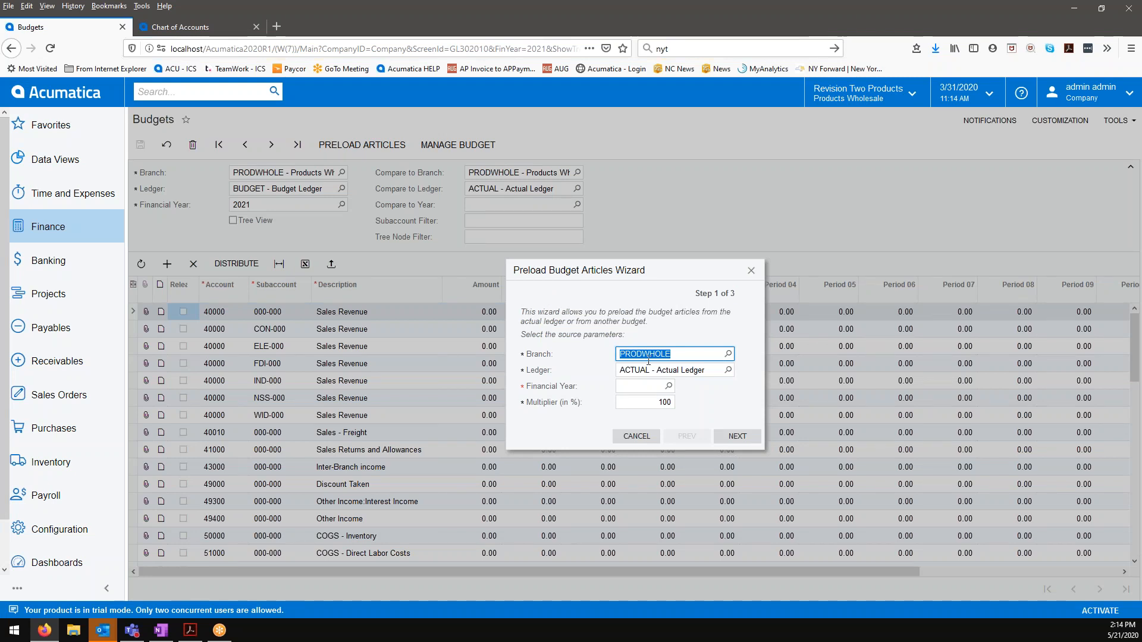
# Step: Set the preload source to the ACTUAL ledger and financial year 2019
pyautogui.click(727, 370)
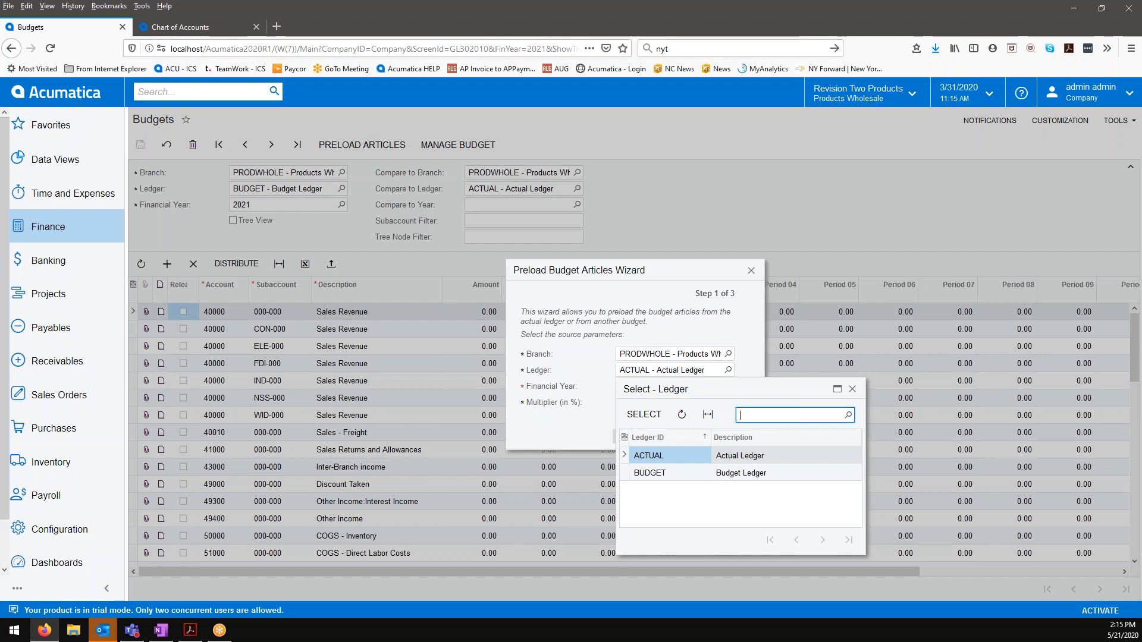
pyautogui.click(719, 476)
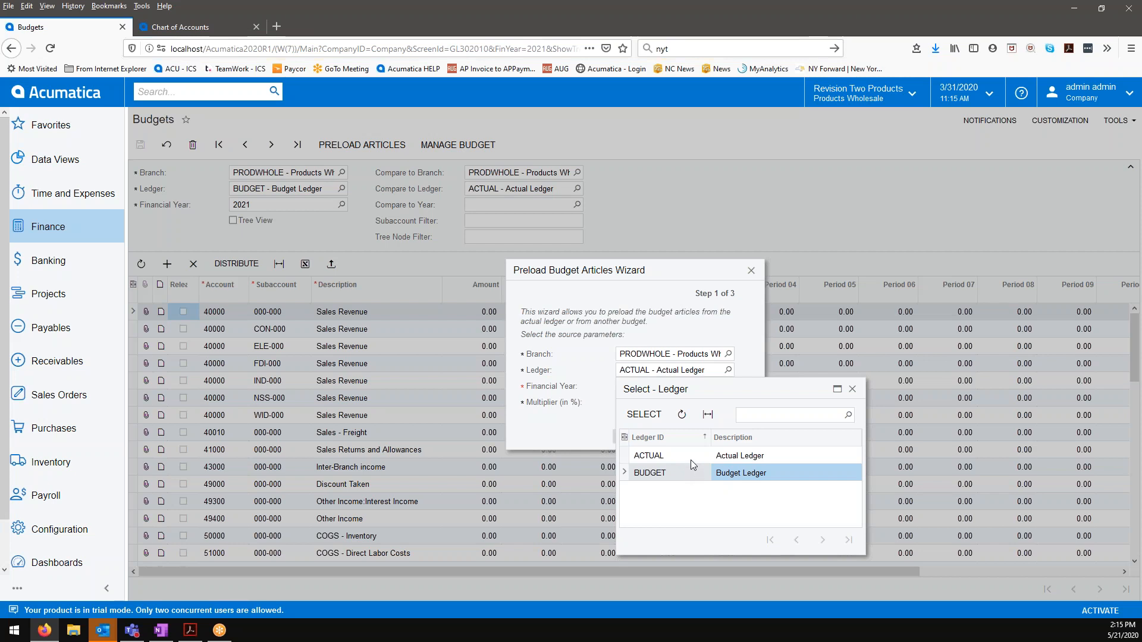
pyautogui.click(692, 472)
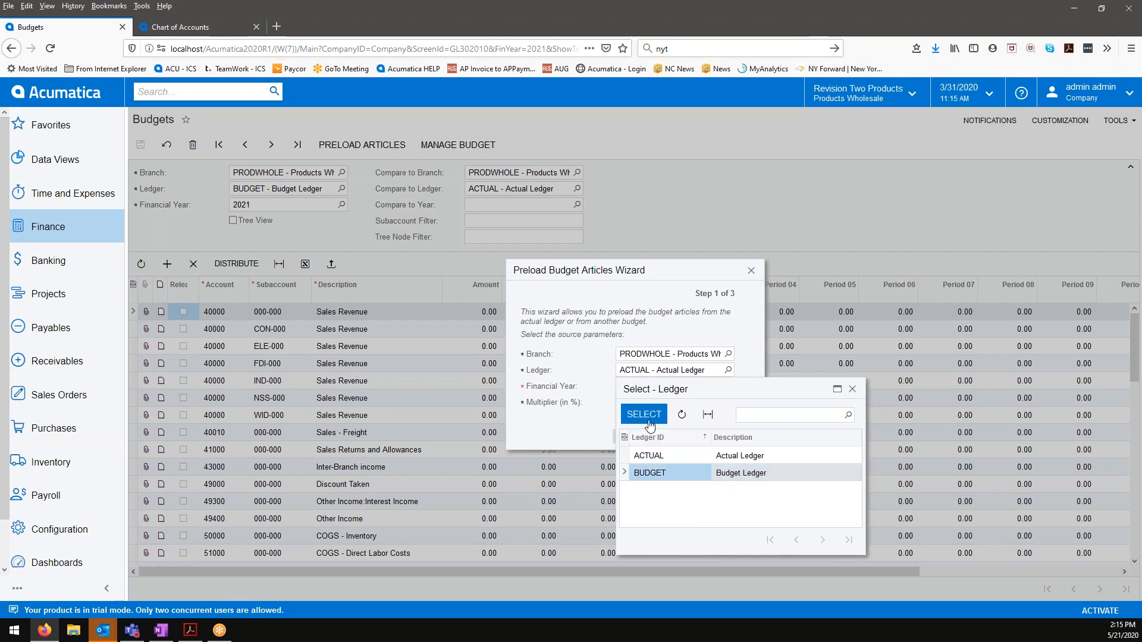
pyautogui.click(685, 454)
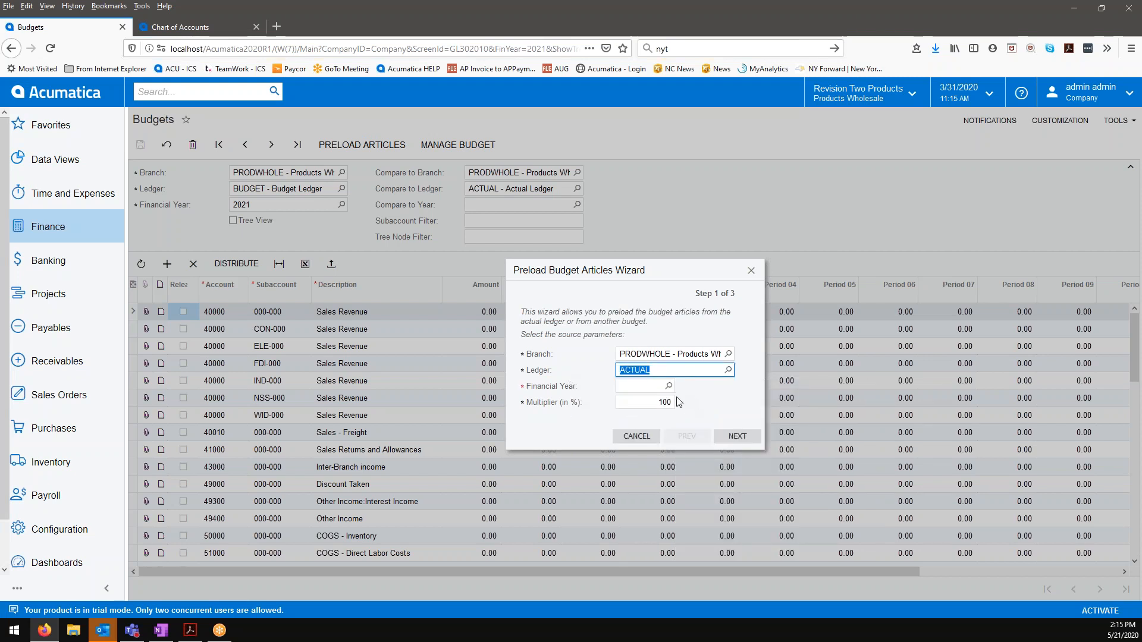
pyautogui.click(668, 386)
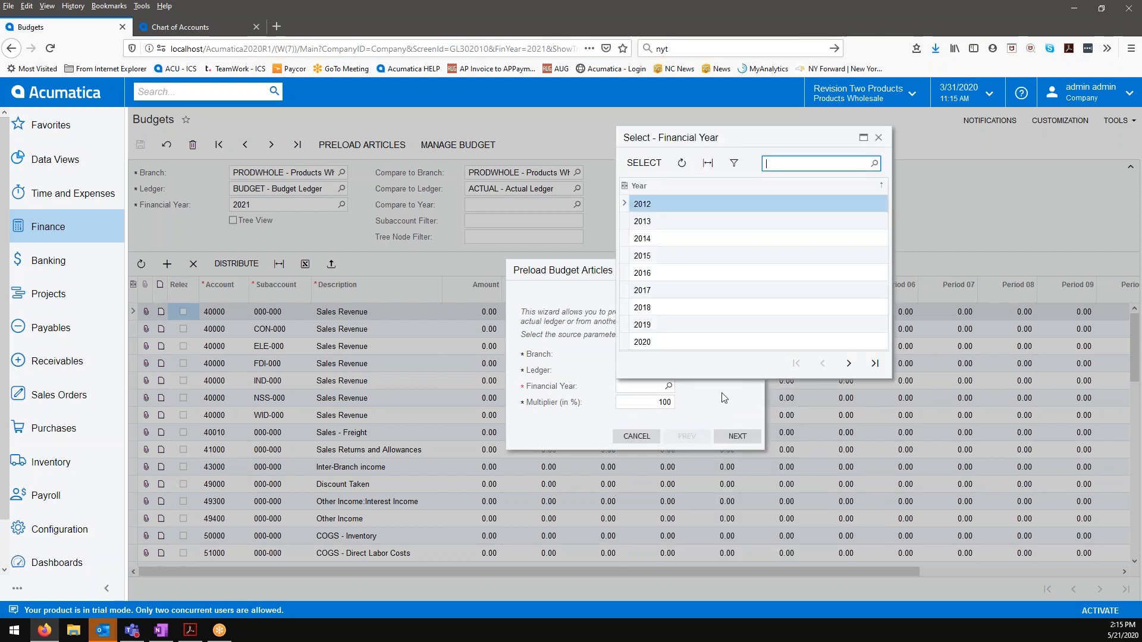
pyautogui.click(667, 329)
pyautogui.click(643, 162)
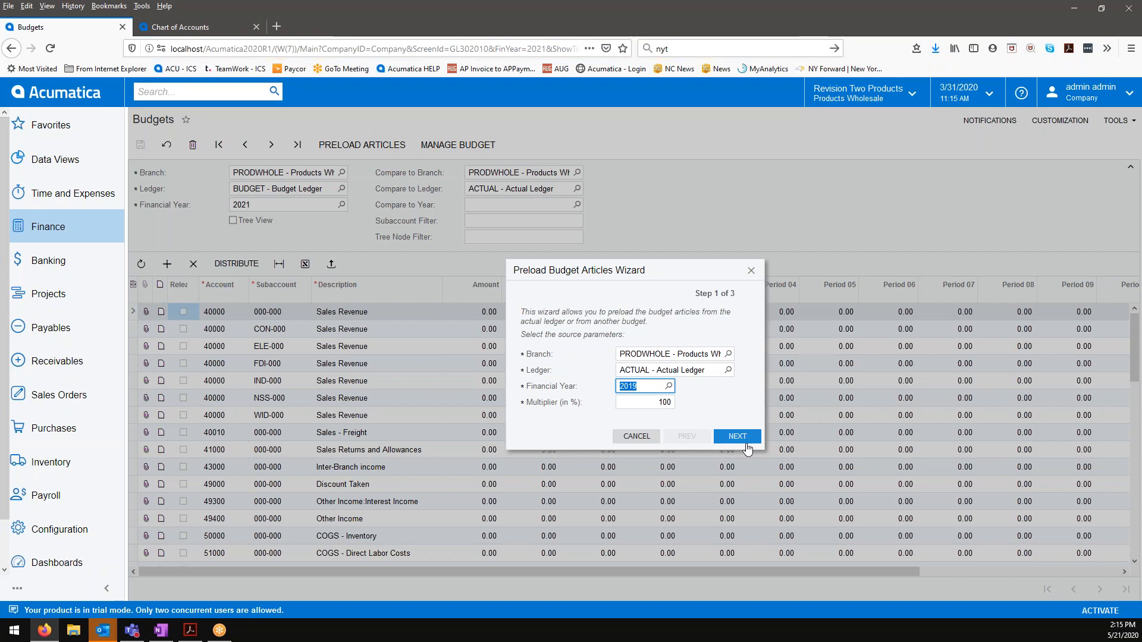
# Step: Set the preload multiplier to 105% and proceed to the account range settings
pyautogui.press('Tab')
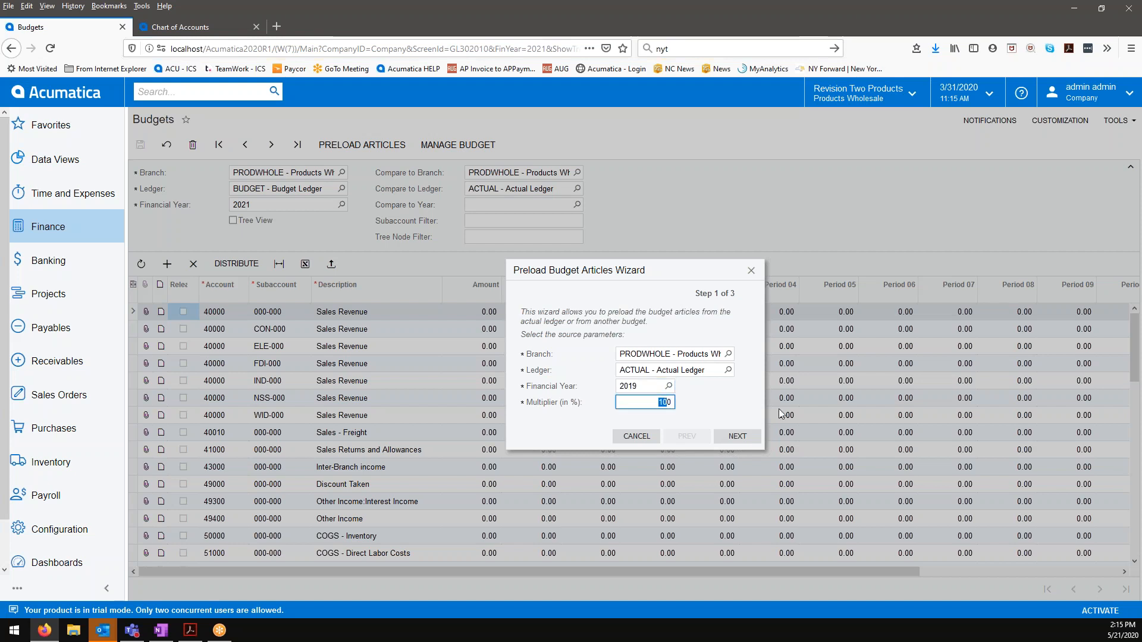
pyautogui.click(672, 403)
pyautogui.doubleClick(664, 402)
pyautogui.write('105')
pyautogui.click(729, 438)
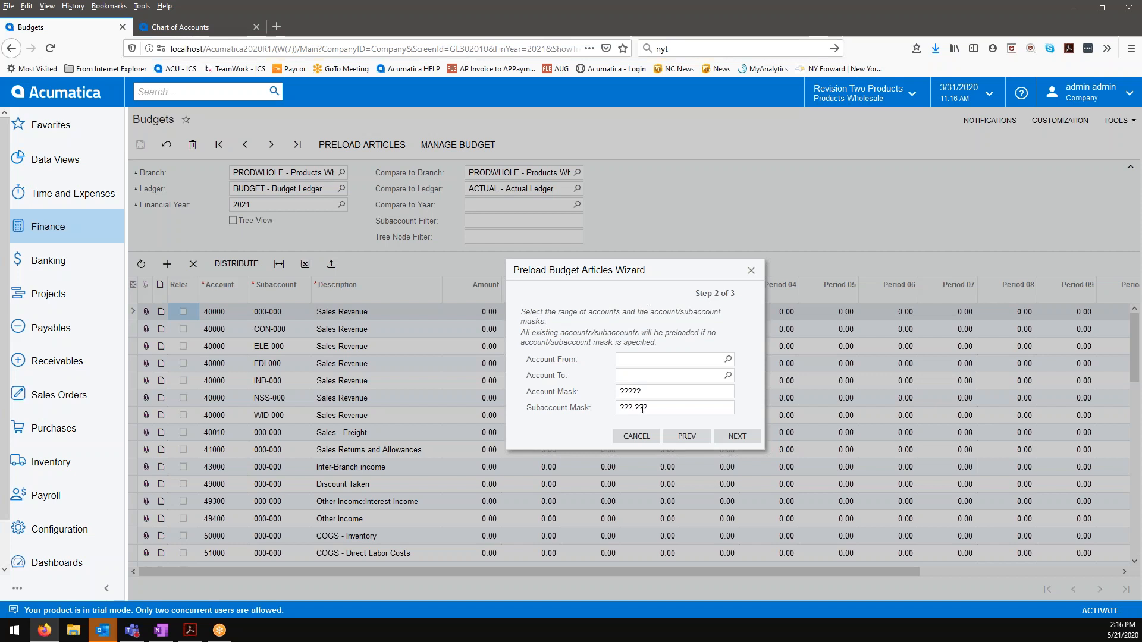
# Step: Set the preload account range from 40000 - Sales Revenue to 84000 - Unrealized Gain / Loss Currency
pyautogui.click(727, 359)
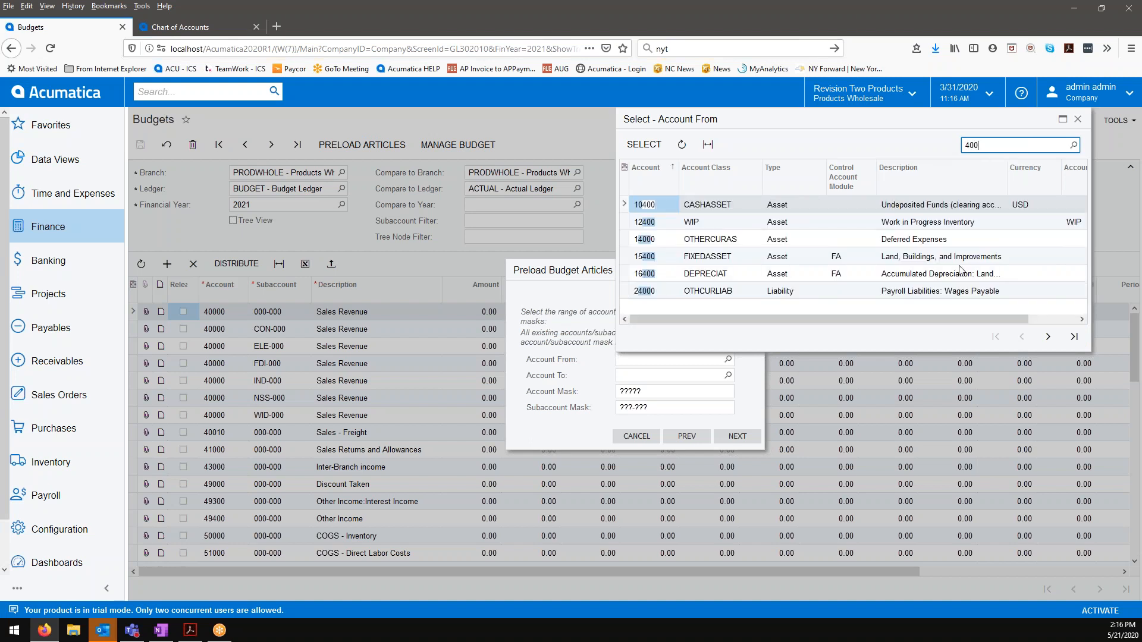
pyautogui.click(1048, 336)
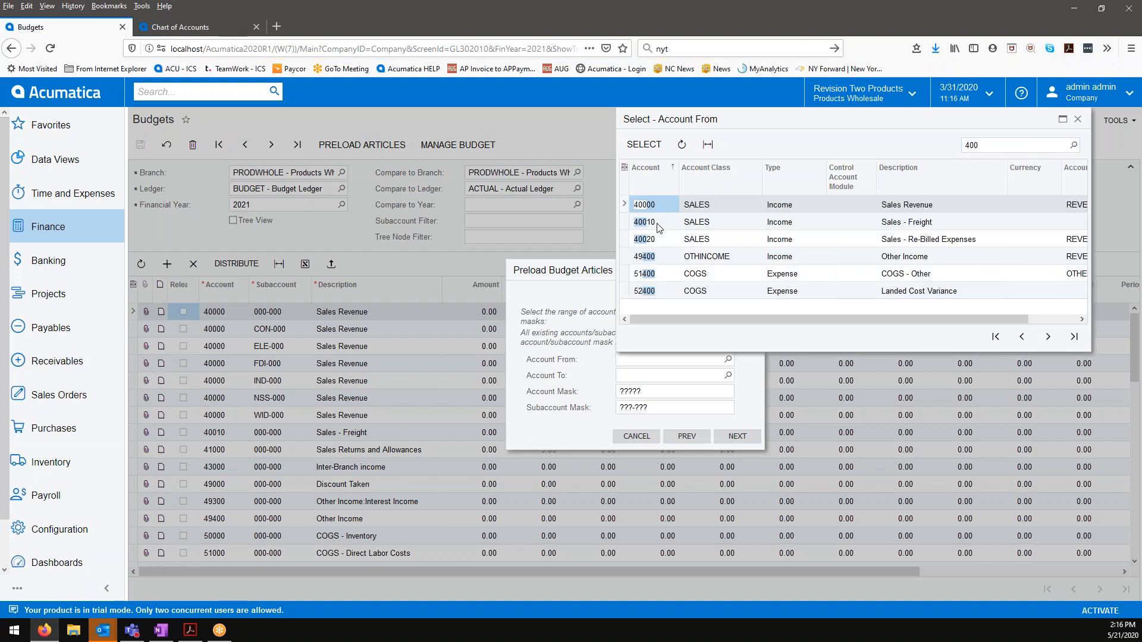
pyautogui.click(657, 223)
pyautogui.click(654, 204)
pyautogui.click(643, 144)
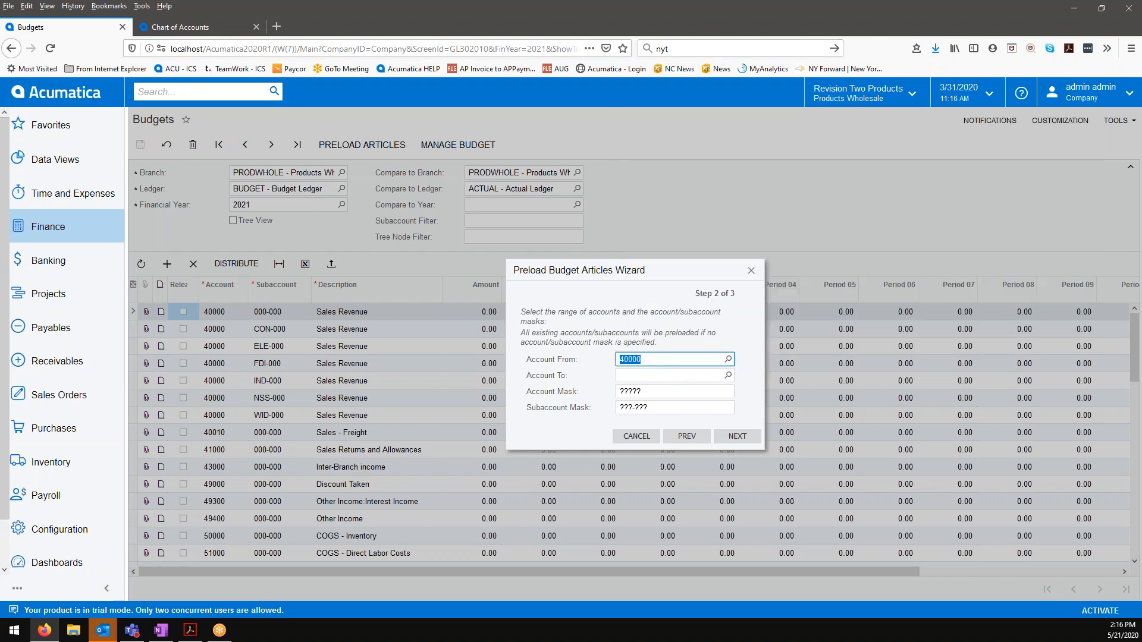
pyautogui.click(727, 376)
pyautogui.click(1074, 352)
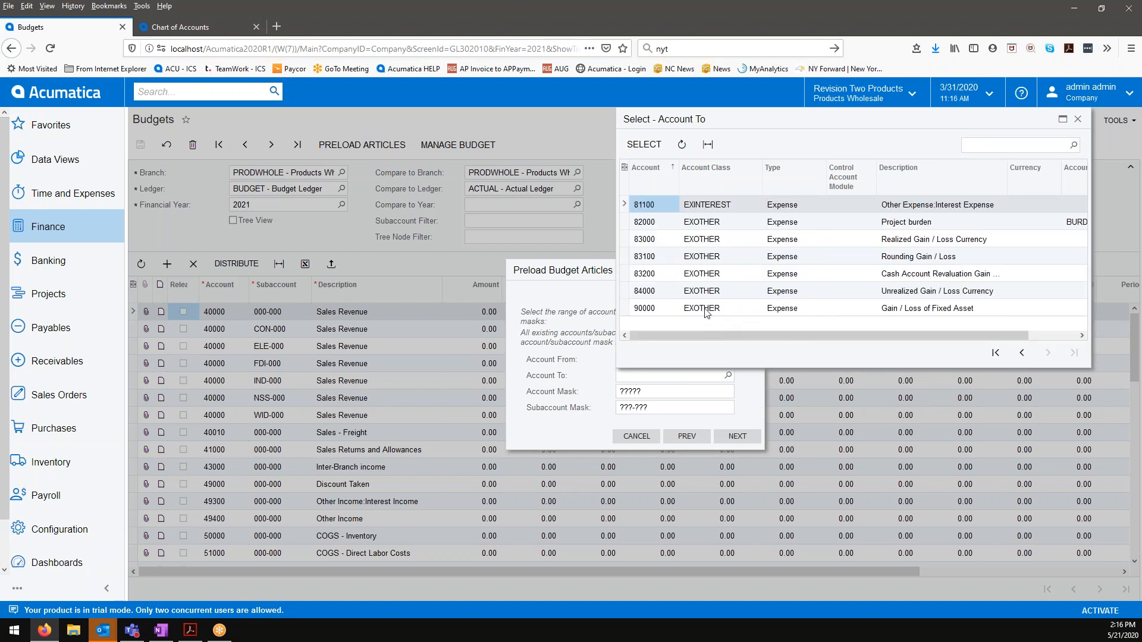
pyautogui.click(696, 292)
pyautogui.click(644, 144)
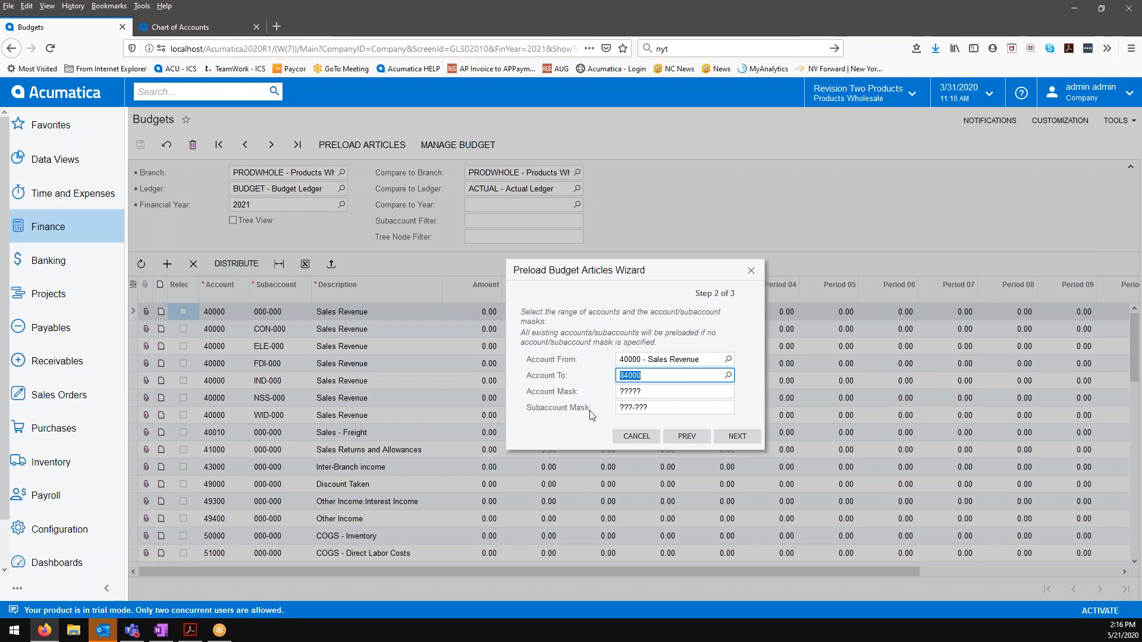
pyautogui.click(730, 440)
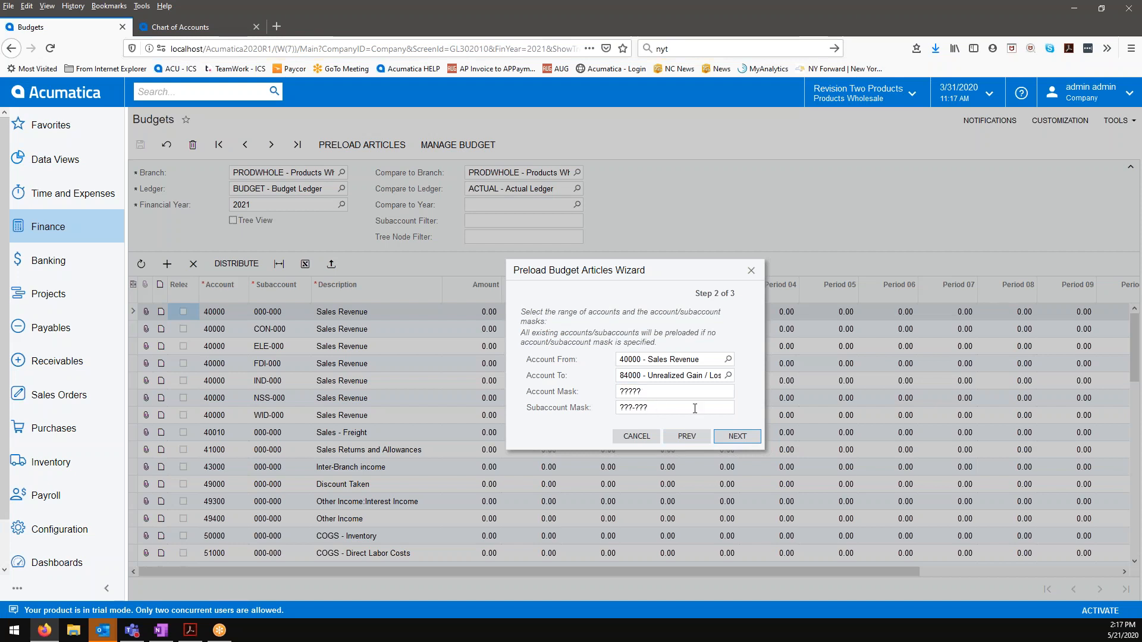
# Step: Choose to update existing articles only and finish preloading the budget amounts
pyautogui.click(735, 436)
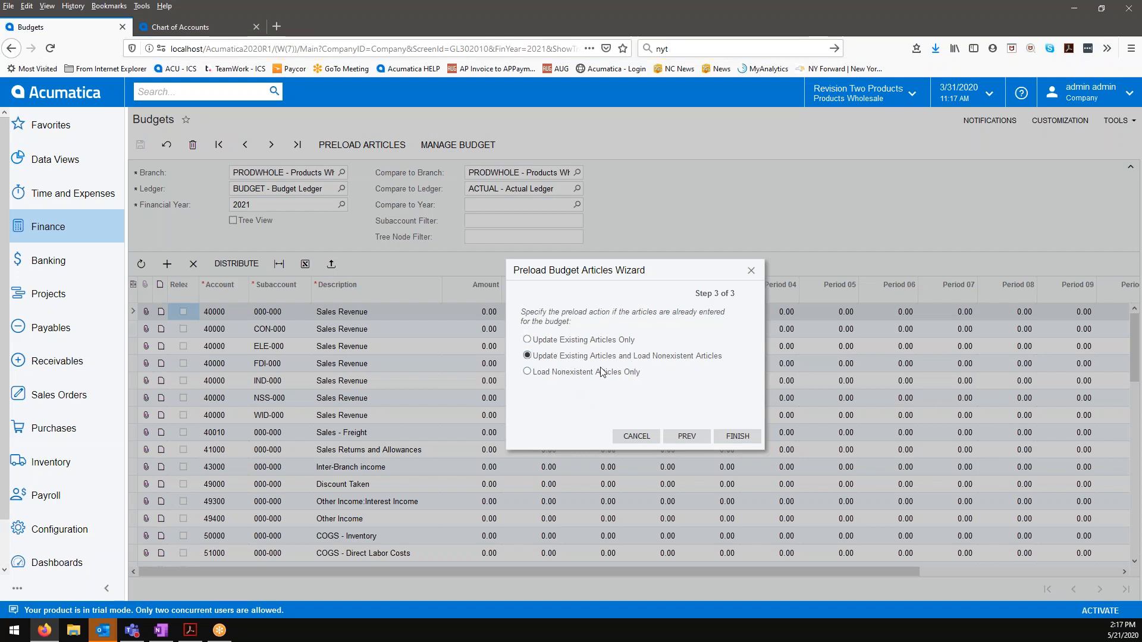
pyautogui.click(572, 340)
pyautogui.click(738, 437)
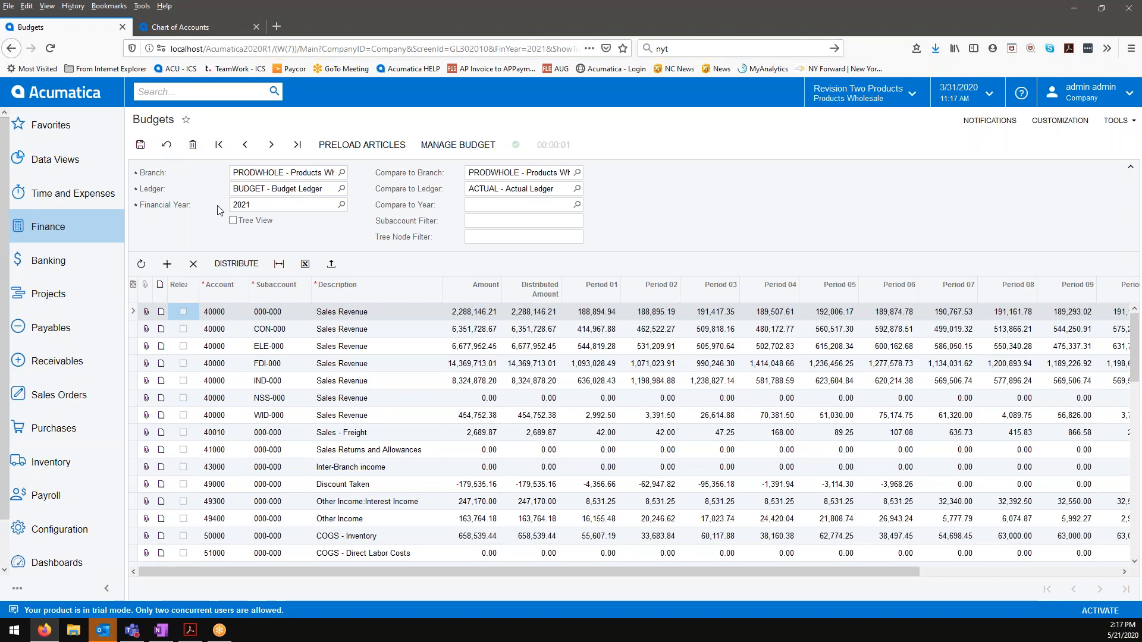
# Step: Set the budget amount of Sales Revenue account 40000, subaccount 000-000, to 2,500,000
pyautogui.click(467, 315)
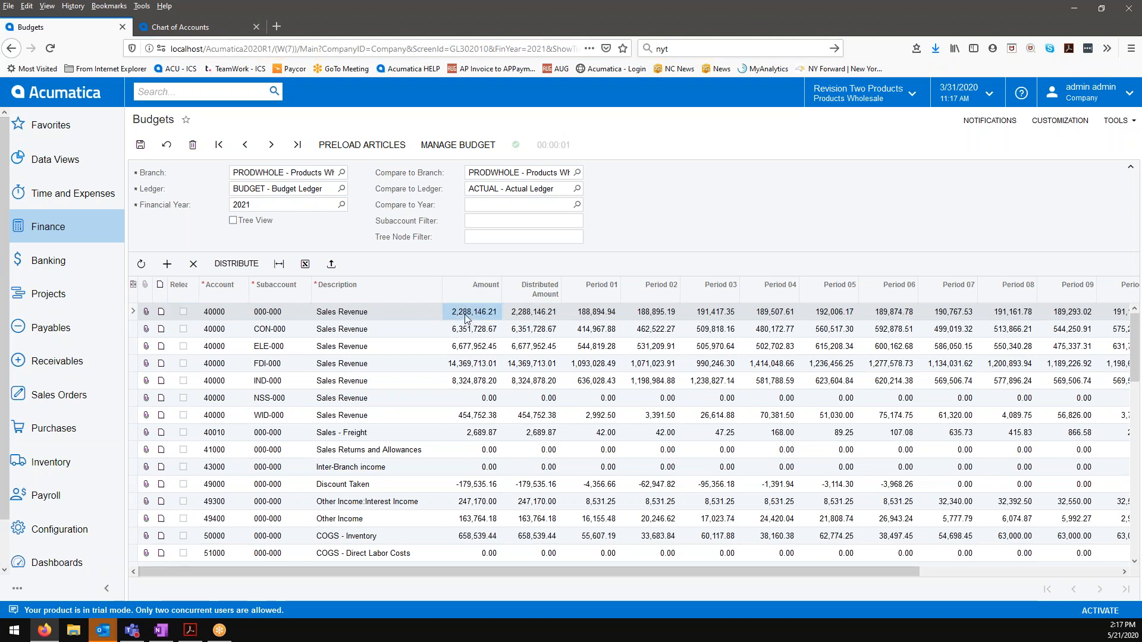
pyautogui.write('2500000')
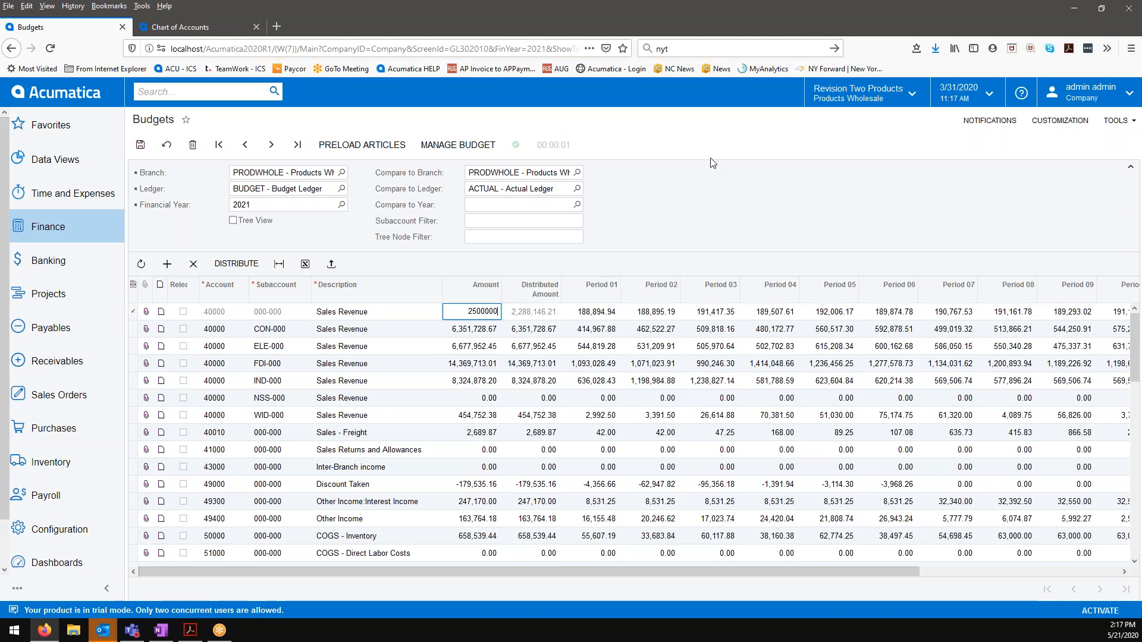
pyautogui.press('Tab')
pyautogui.click(434, 313)
pyautogui.click(523, 311)
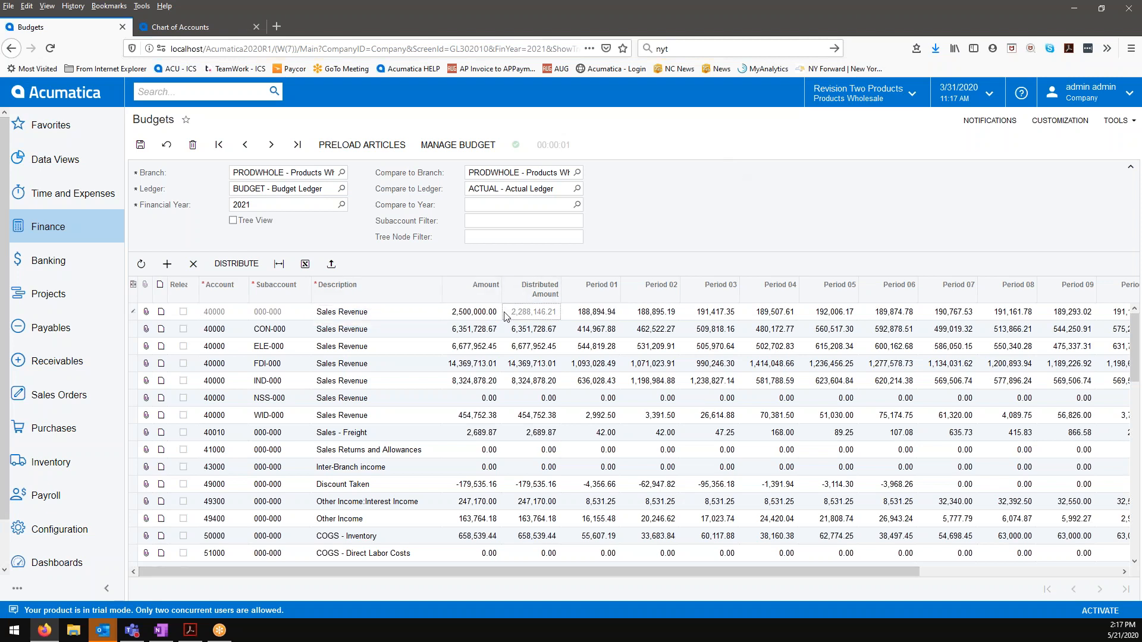
# Step: Distribute the yearly amount of account 40000, subaccount 000-000, evenly across the periods
pyautogui.click(224, 268)
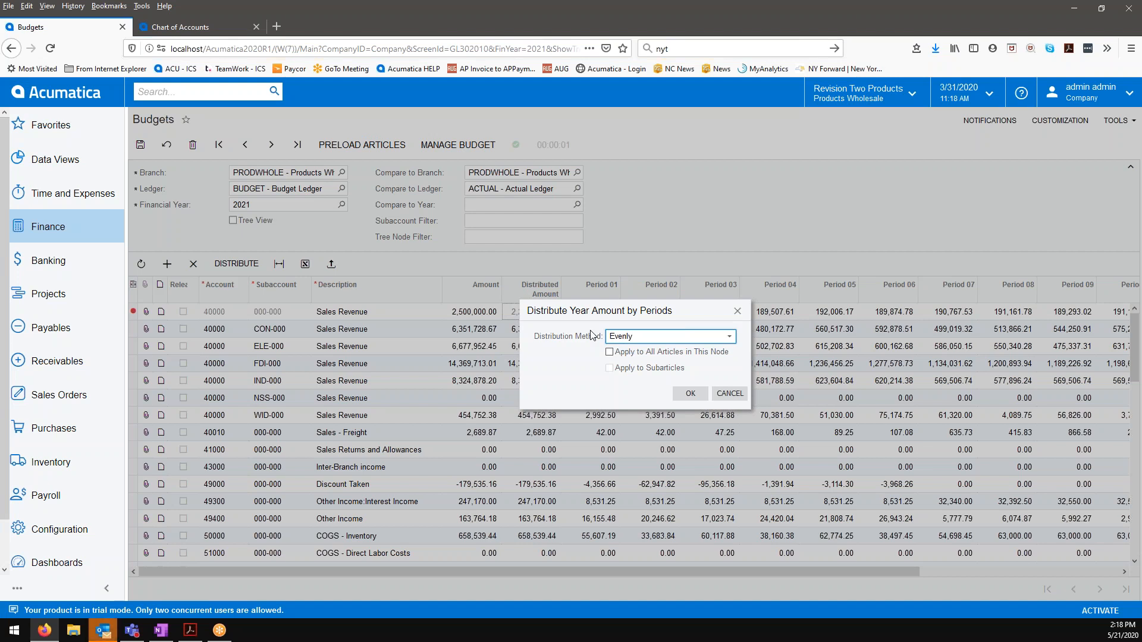
pyautogui.click(730, 342)
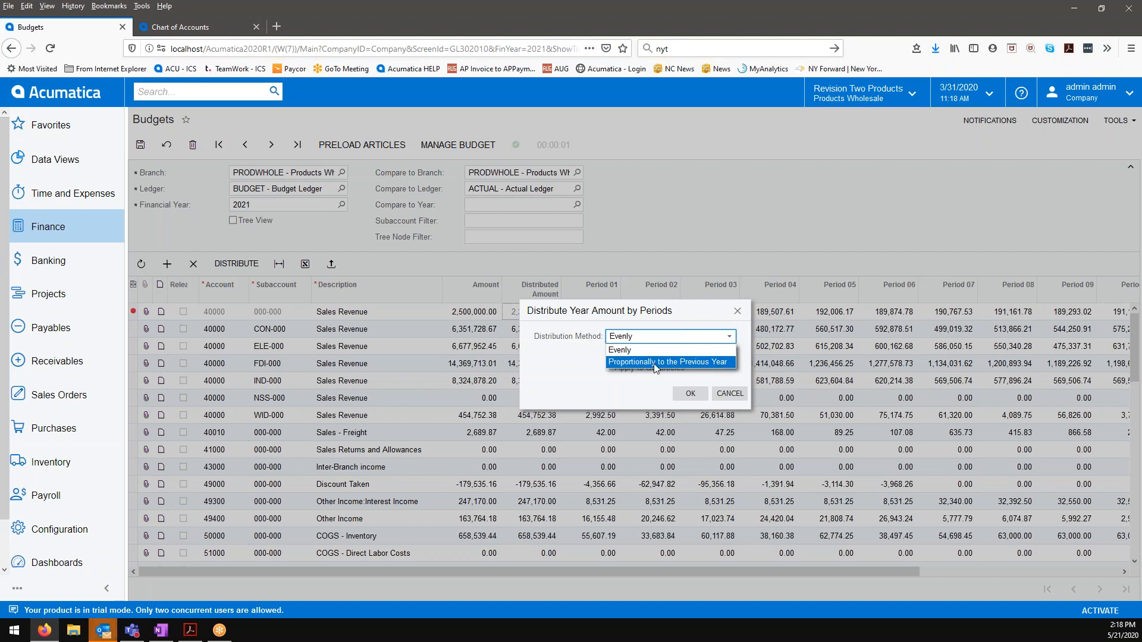
pyautogui.click(553, 364)
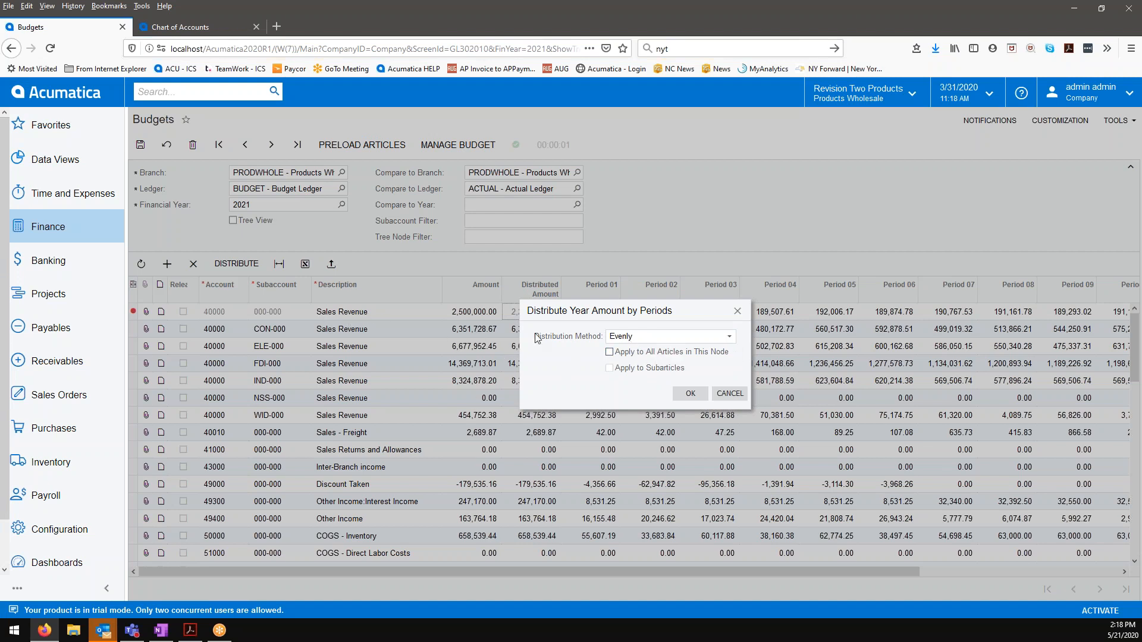
pyautogui.click(681, 395)
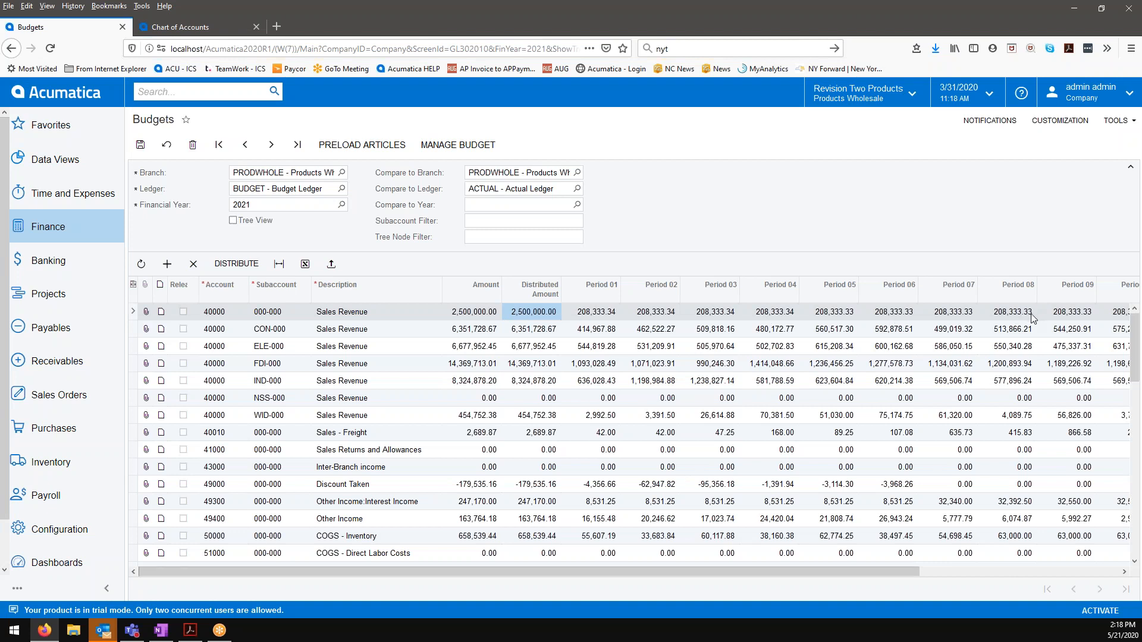
# Step: Distribute the yearly amount of account 40000, subaccount 000-000, proportionally to the previous year
pyautogui.click(475, 313)
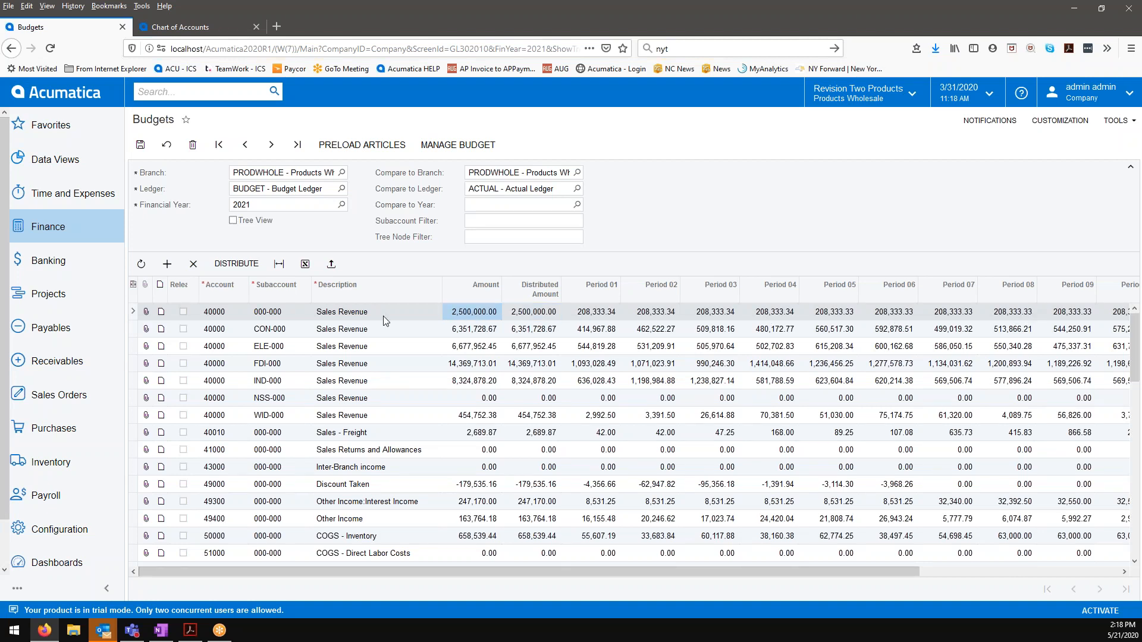
pyautogui.click(258, 271)
pyautogui.click(644, 337)
pyautogui.click(646, 362)
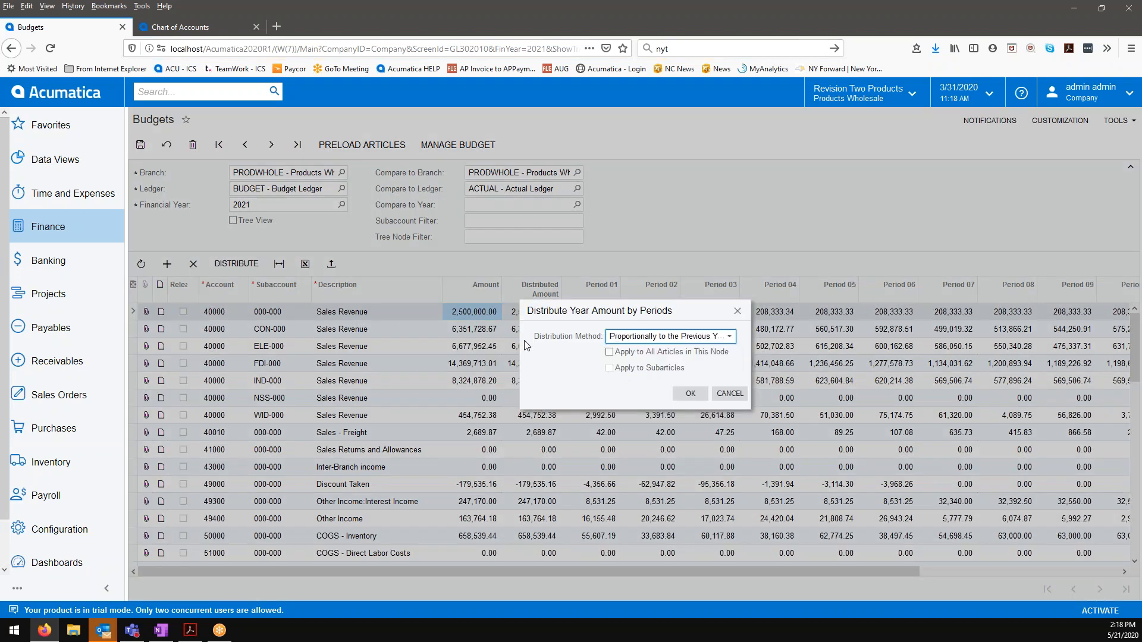
pyautogui.click(690, 393)
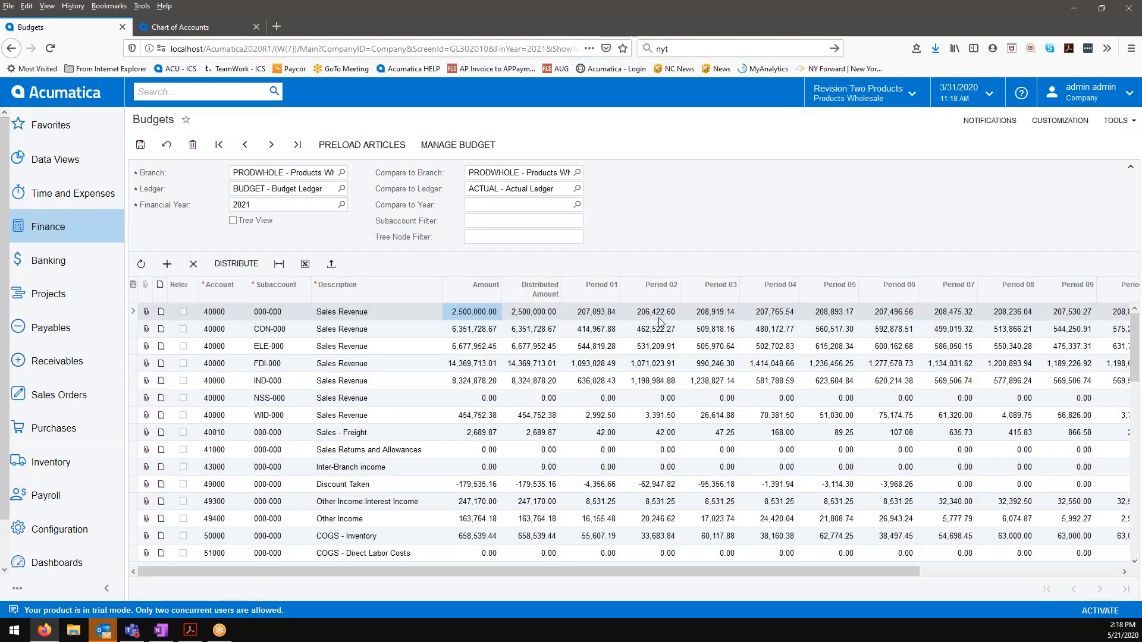
# Step: Review the distributed amounts through Period 13 and turn the tree view back on
pyautogui.moveTo(708, 568); pyautogui.dragTo(919, 577)
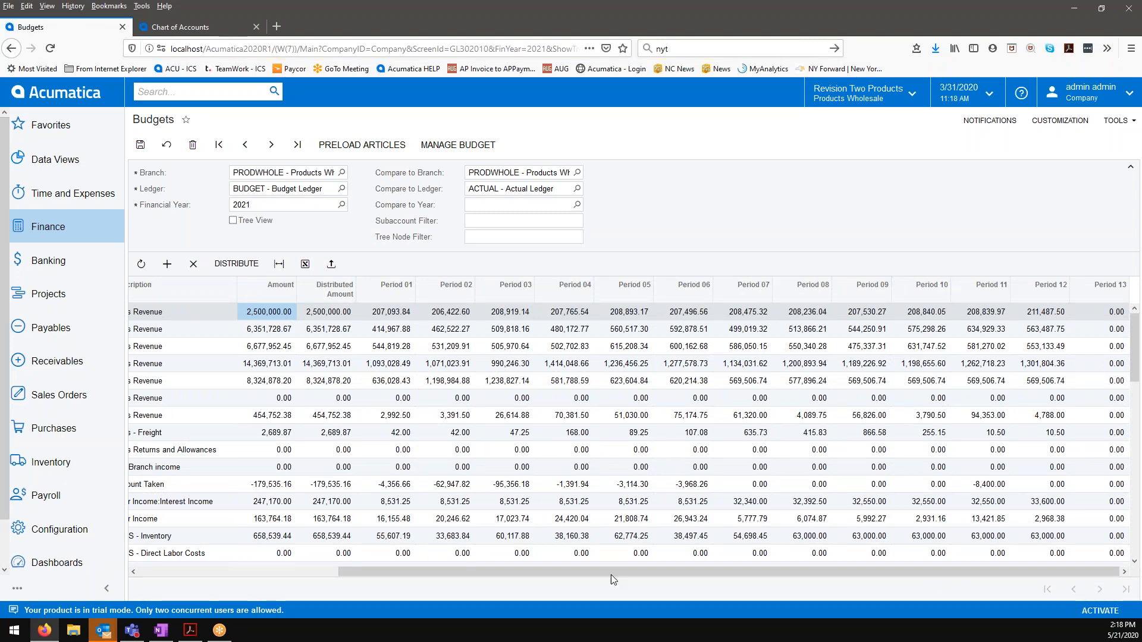
pyautogui.moveTo(594, 573); pyautogui.dragTo(365, 559)
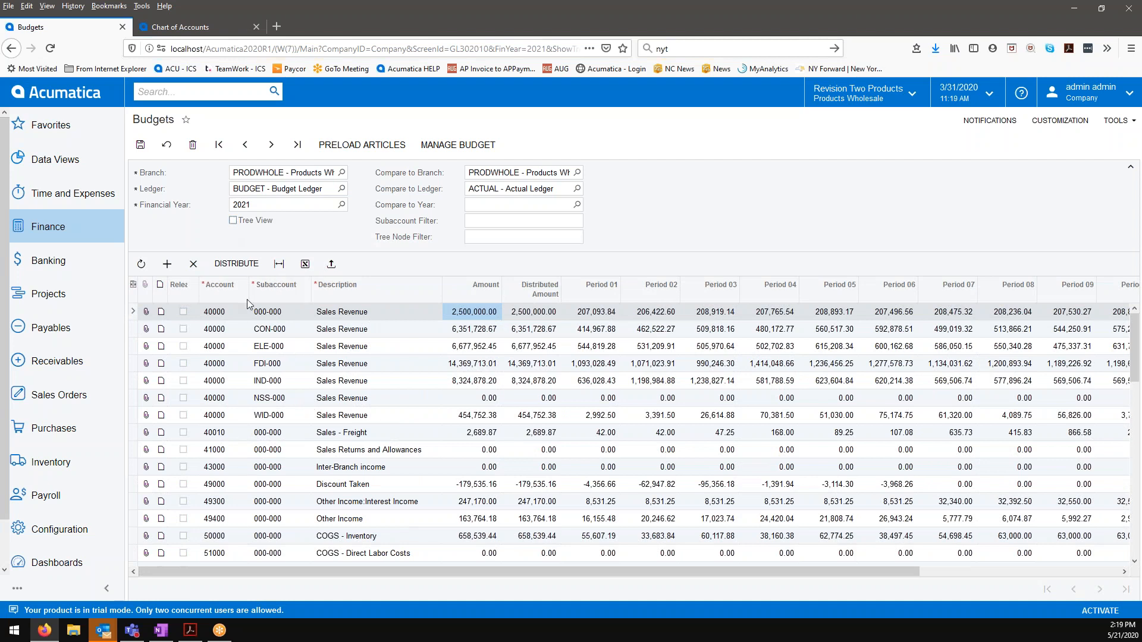
pyautogui.click(233, 221)
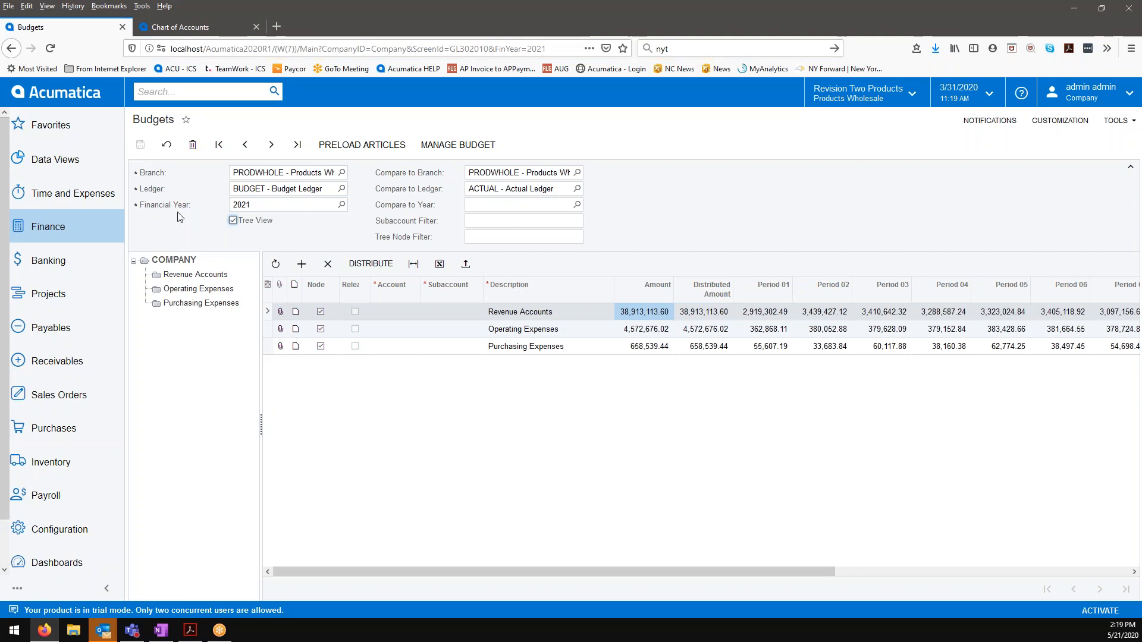
# Step: Open the Release Budgets screen and review both pages of 2021 budget articles
pyautogui.click(60, 231)
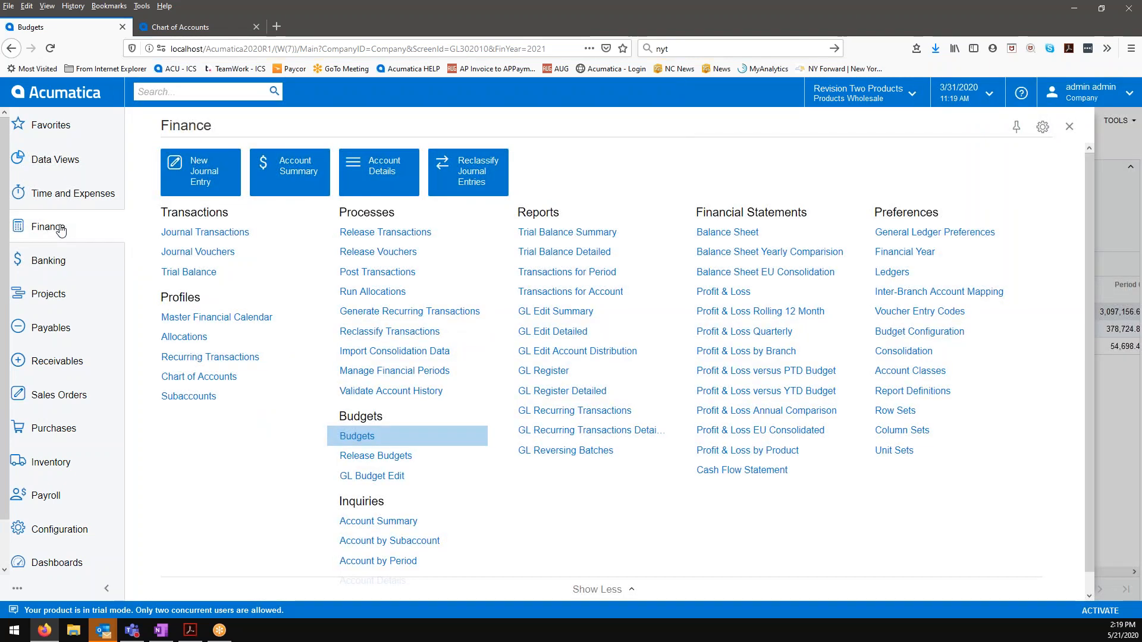
pyautogui.click(393, 460)
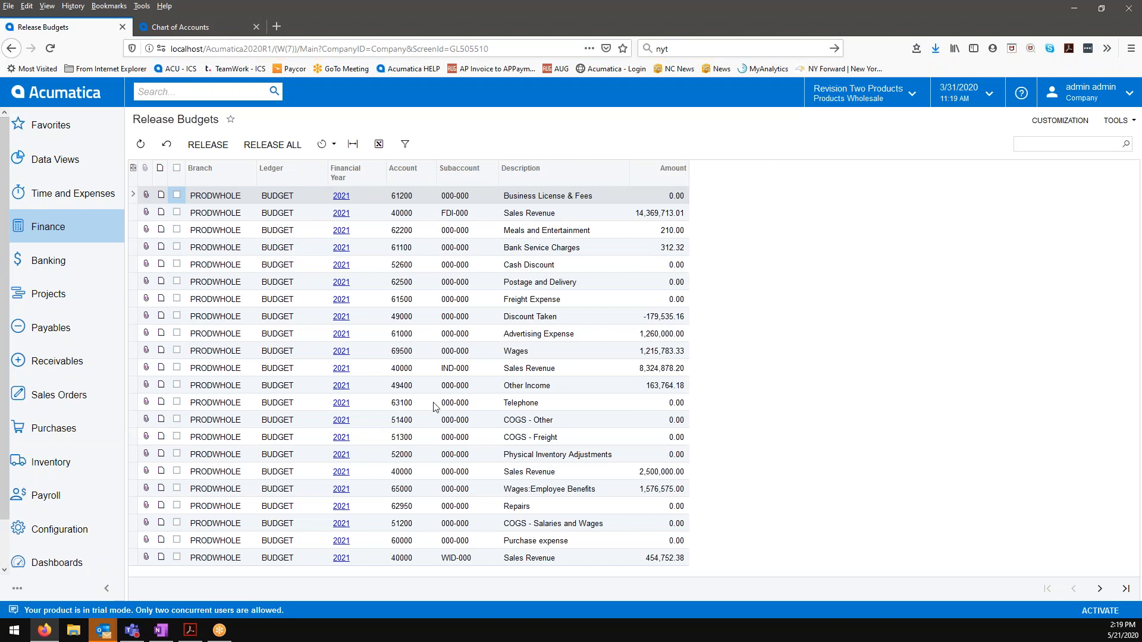
pyautogui.click(1100, 589)
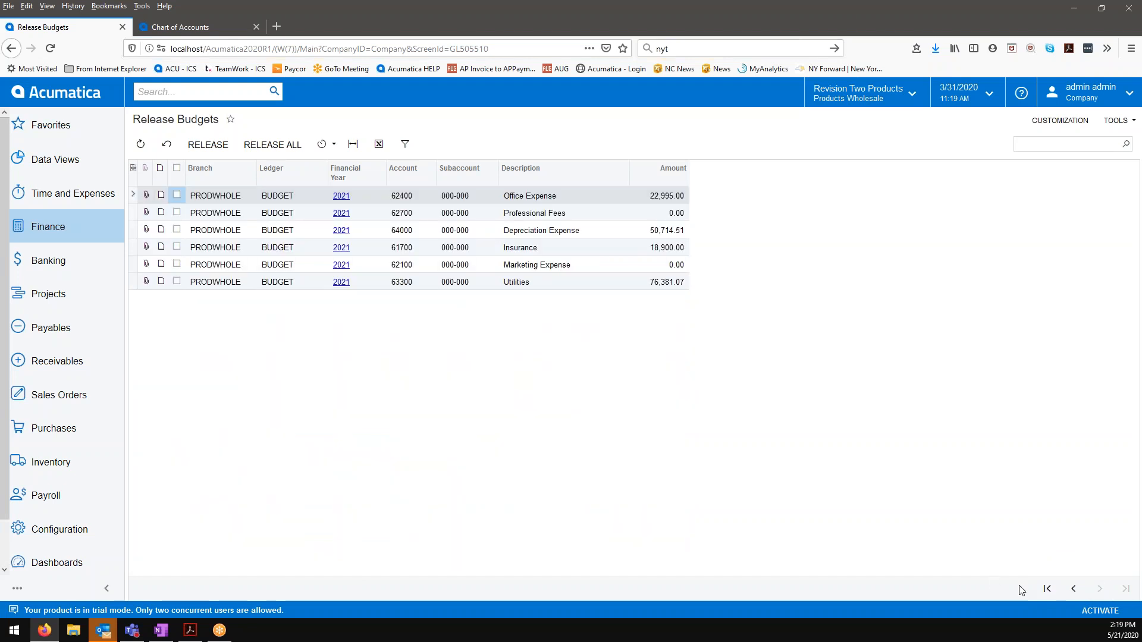
# Step: Release all listed 2021 budget articles for branch PRODWHOLE and dismiss the processing summary
pyautogui.click(1047, 589)
pyautogui.click(284, 152)
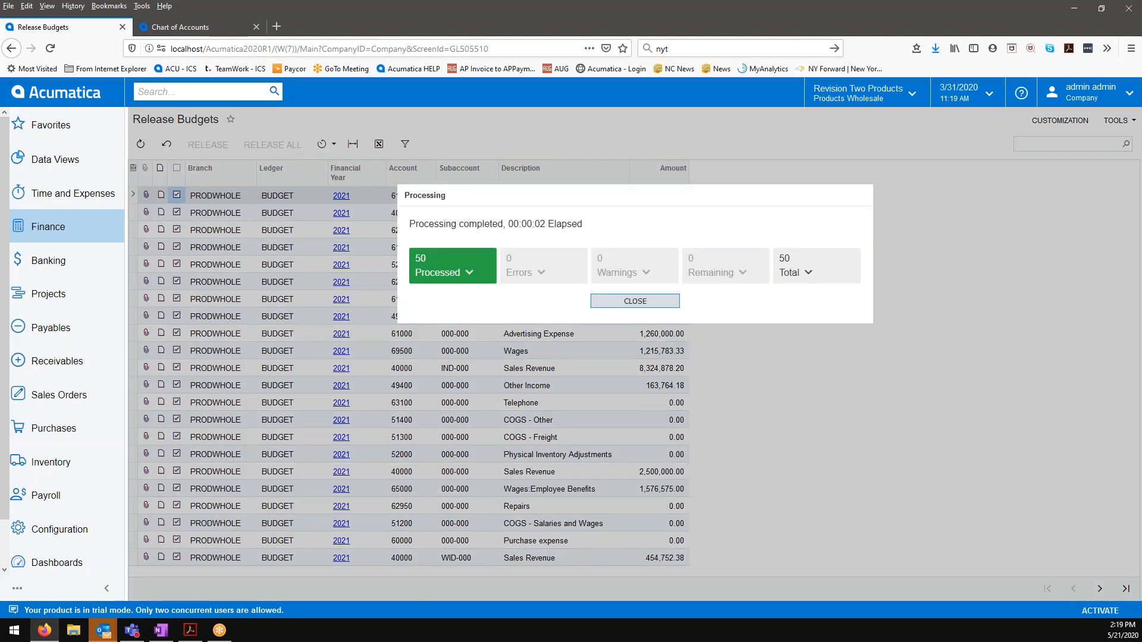
pyautogui.click(635, 301)
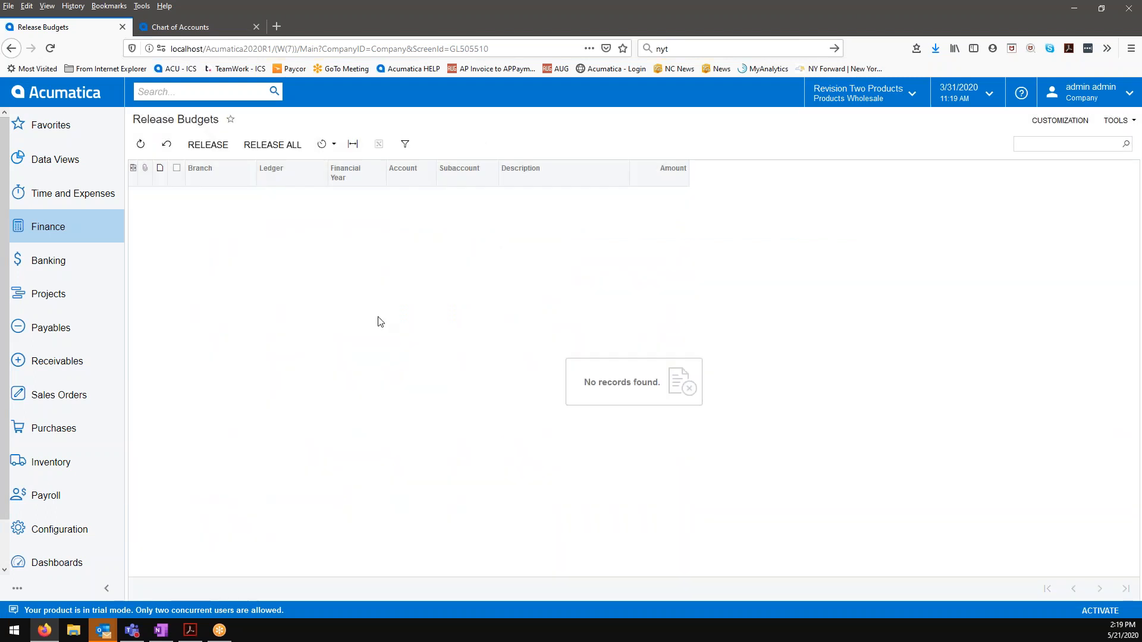
# Step: Open the Budgets screen for 2021 and display the articles of the Revenue Accounts node
pyautogui.click(79, 226)
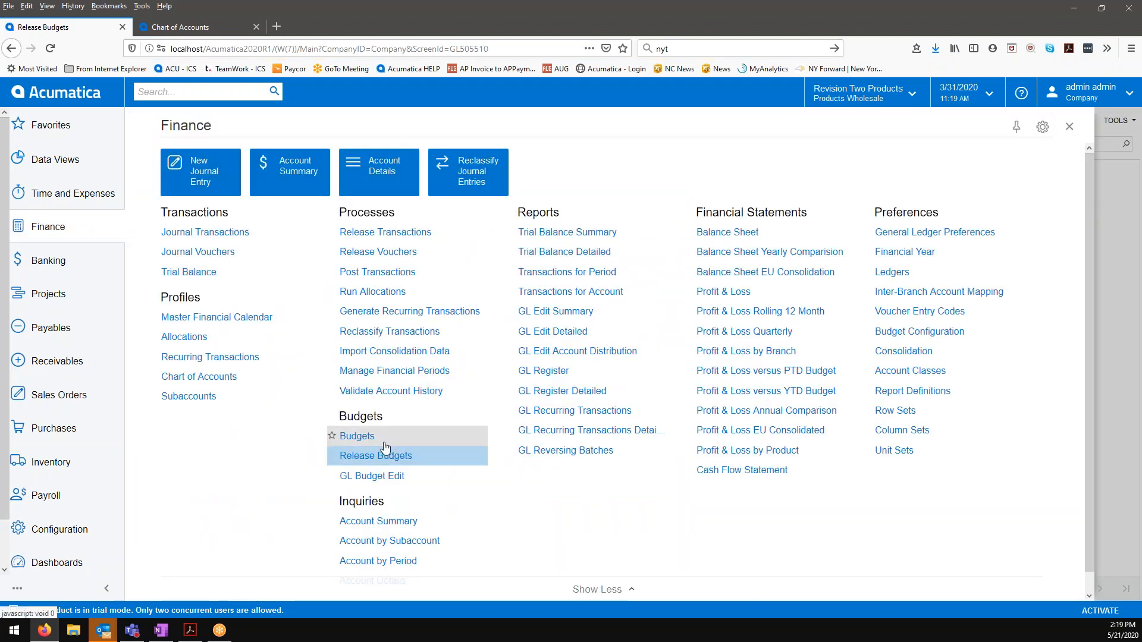
pyautogui.click(359, 436)
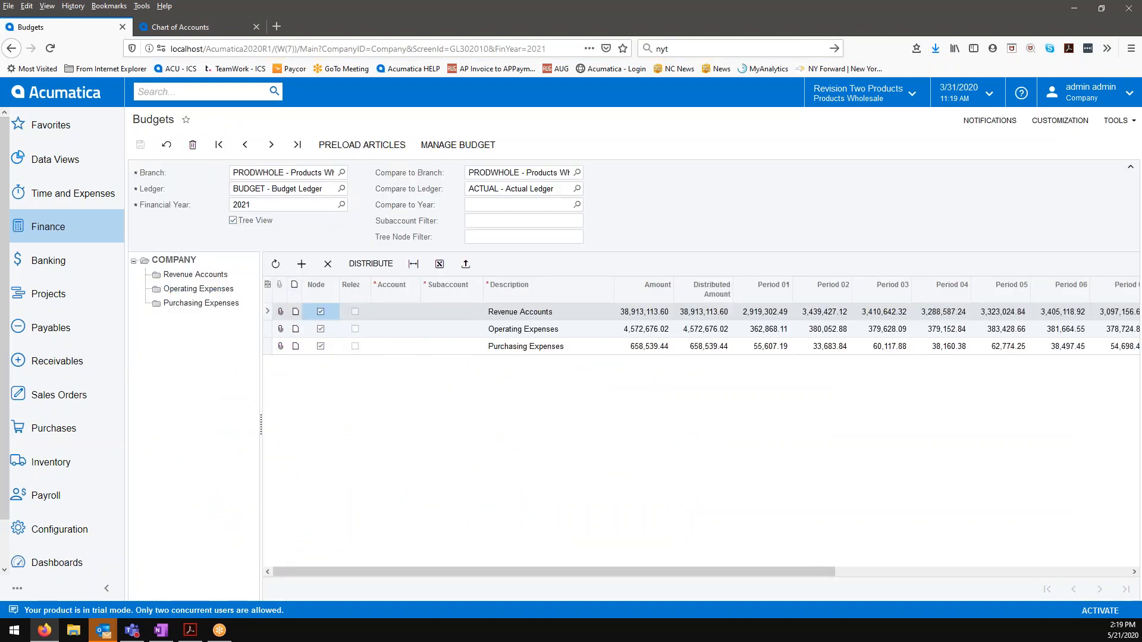
pyautogui.click(205, 279)
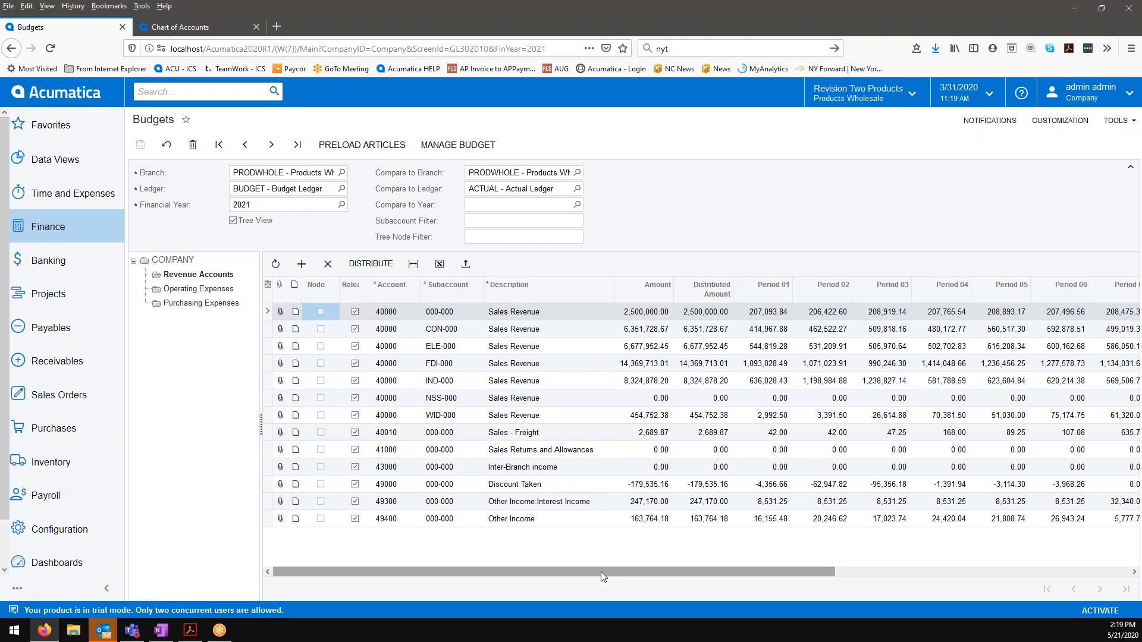
# Step: Set Period 07 through Period 12 to 0 for account 40000, subaccount ELE-000
pyautogui.hscroll(5, 600, 572)
pyautogui.moveTo(669, 561); pyautogui.dragTo(783, 588)
pyautogui.click(403, 348)
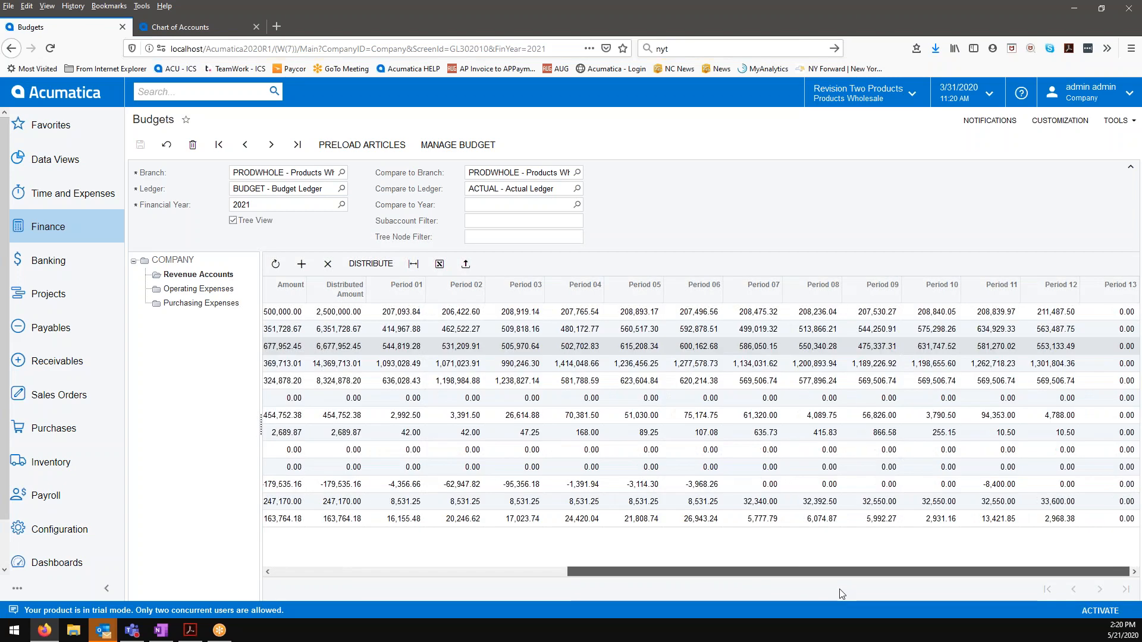
pyautogui.click(763, 346)
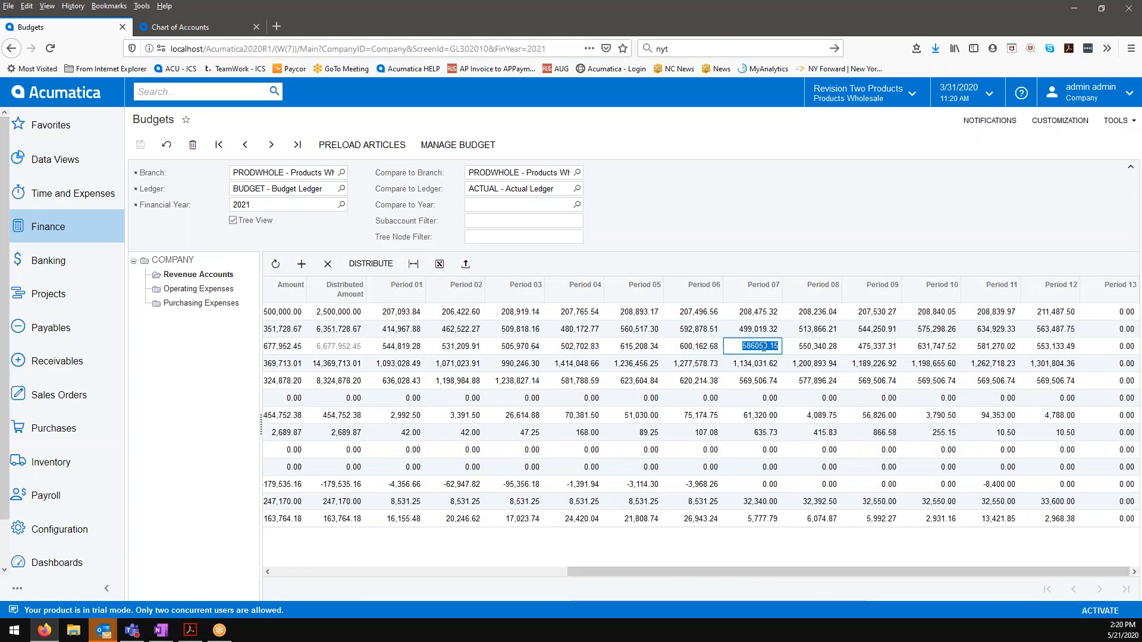
pyautogui.write('0')
pyautogui.press('Tab')
pyautogui.write('0')
pyautogui.press('Tab')
pyautogui.write('0')
pyautogui.press('Tab')
pyautogui.write('0')
pyautogui.press('Tab')
pyautogui.write('0')
pyautogui.press('Tab')
pyautogui.write('0')
pyautogui.press('Tab')
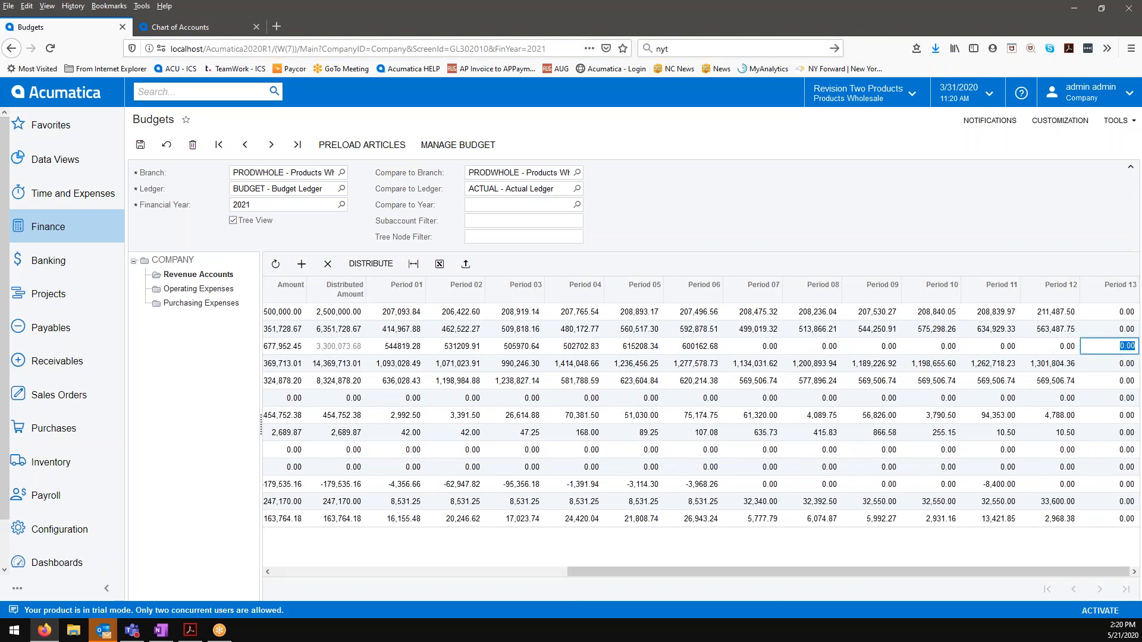
pyautogui.click(768, 345)
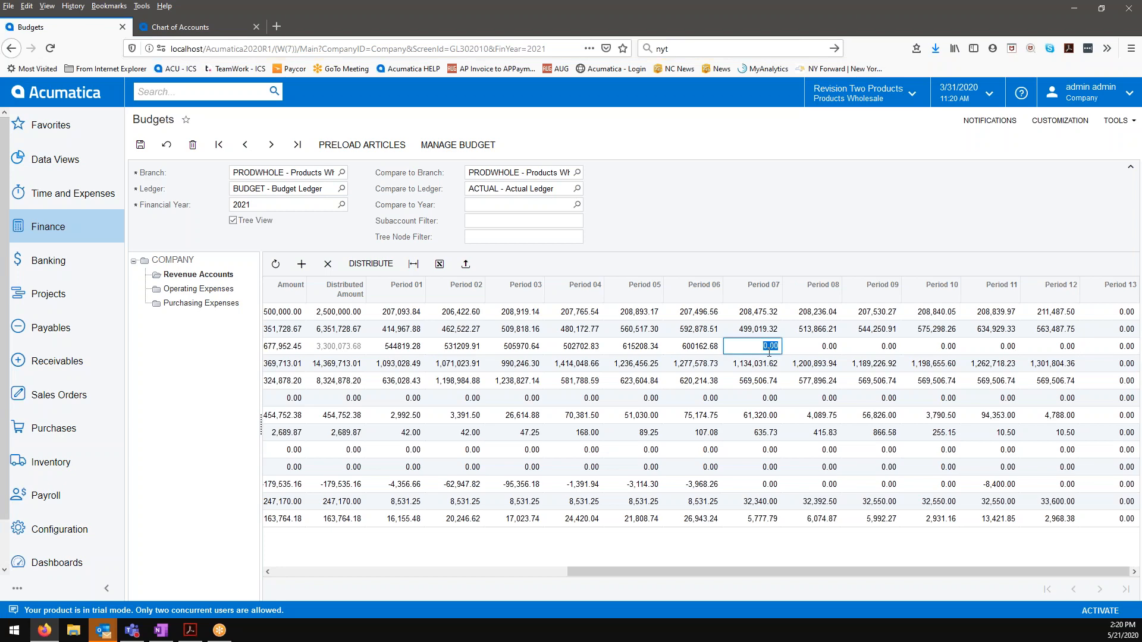
# Step: Set the yearly amount of account 40000, subaccount ELE-000, to 3300073.68 to match its distributed amount, and save the budget
pyautogui.moveTo(747, 570); pyautogui.dragTo(453, 571)
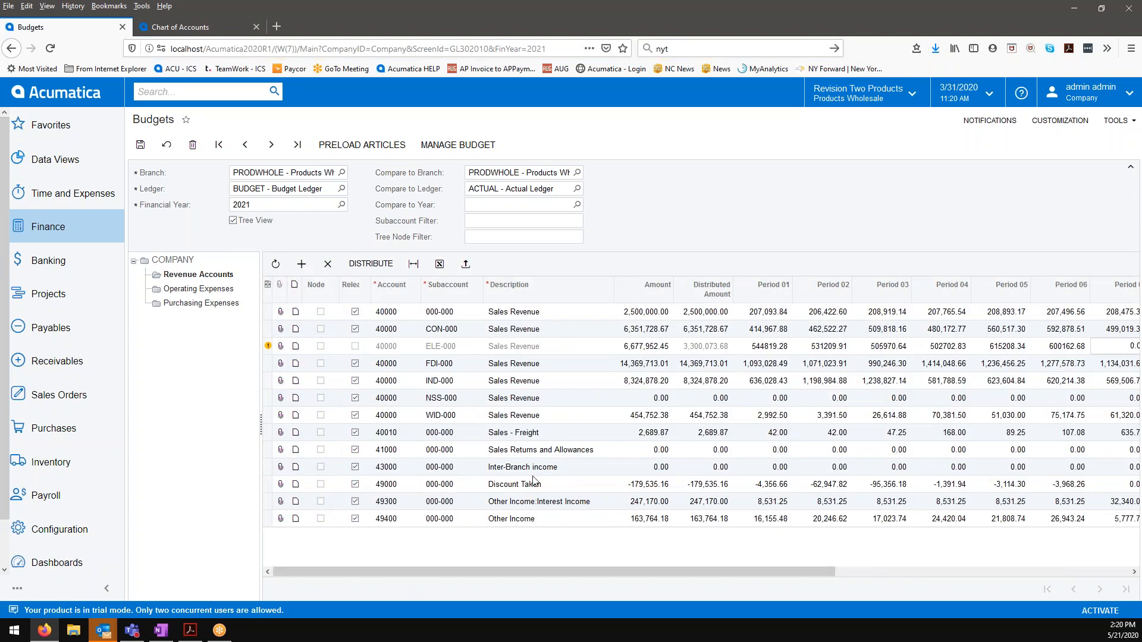
pyautogui.click(638, 347)
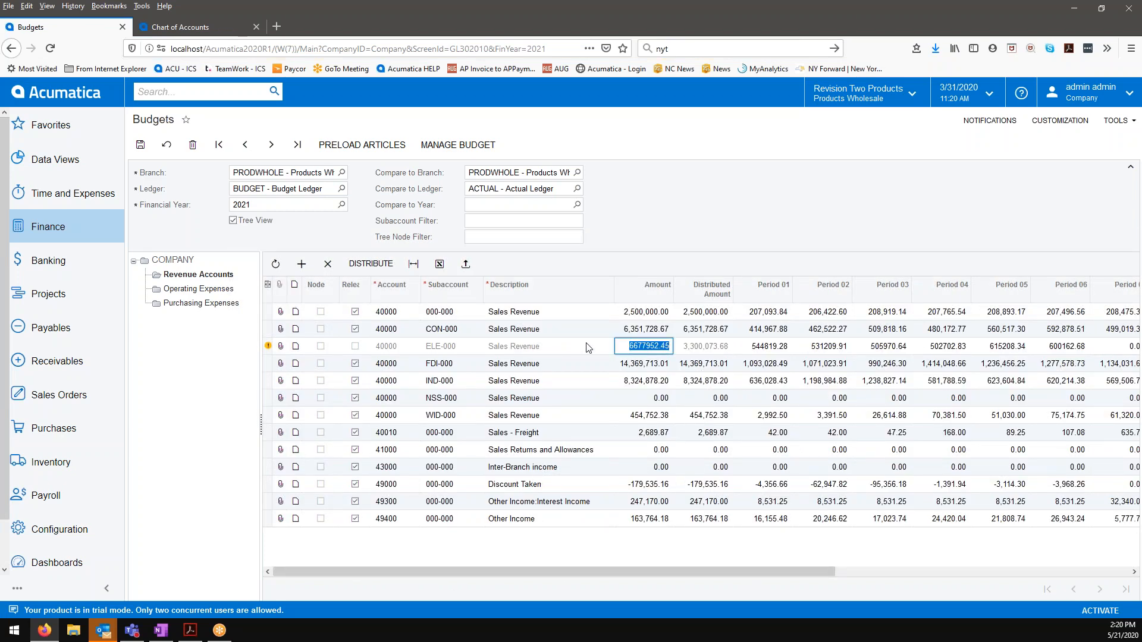
pyautogui.write('3300073.68')
pyautogui.press('Tab')
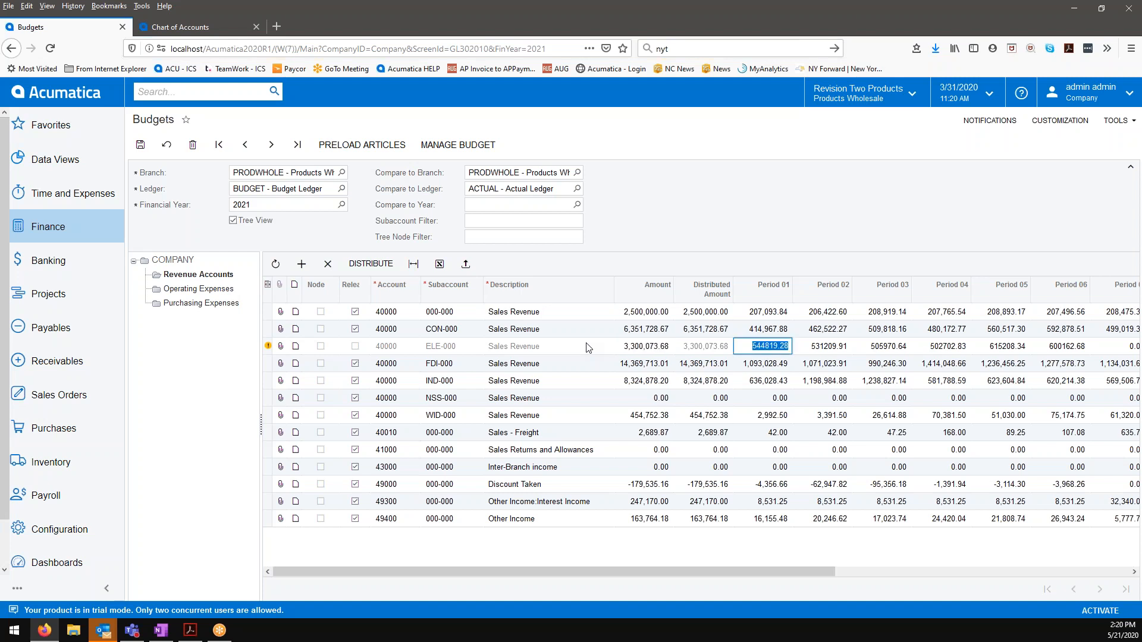
pyautogui.click(139, 151)
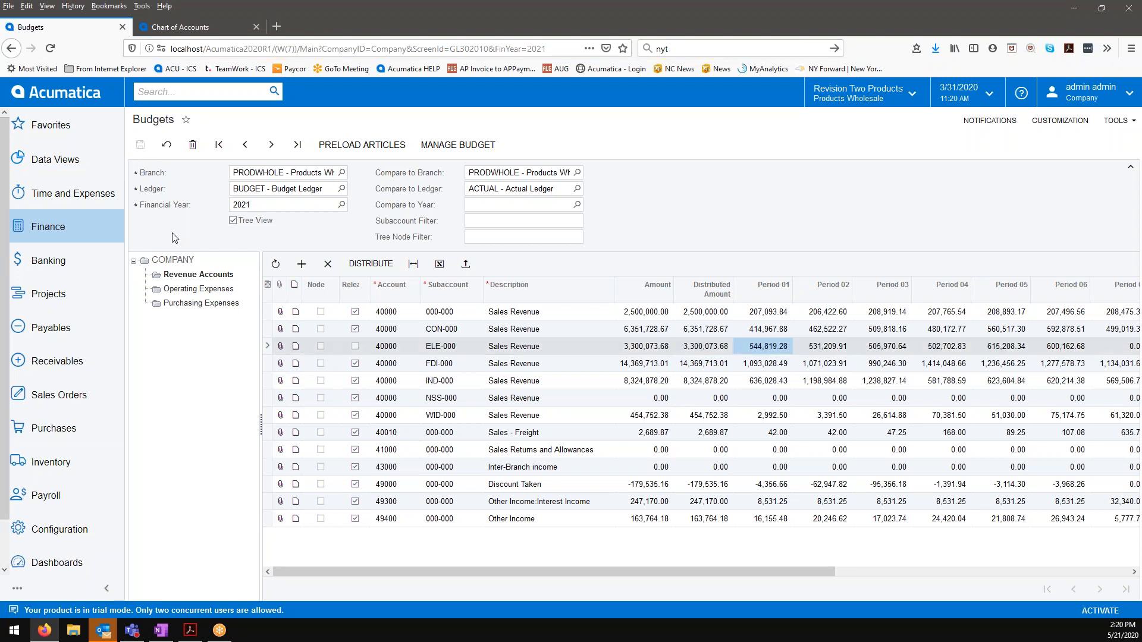
# Step: Open the Release Budgets screen and release only the edited article for account 40000, subaccount ELE-000
pyautogui.click(100, 228)
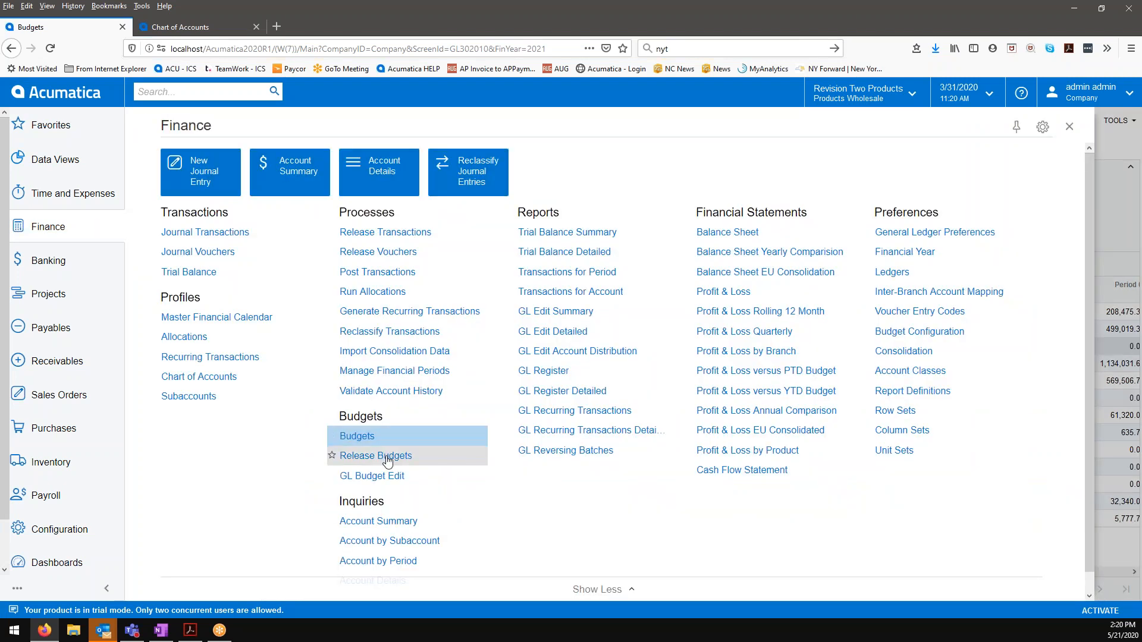
pyautogui.click(351, 456)
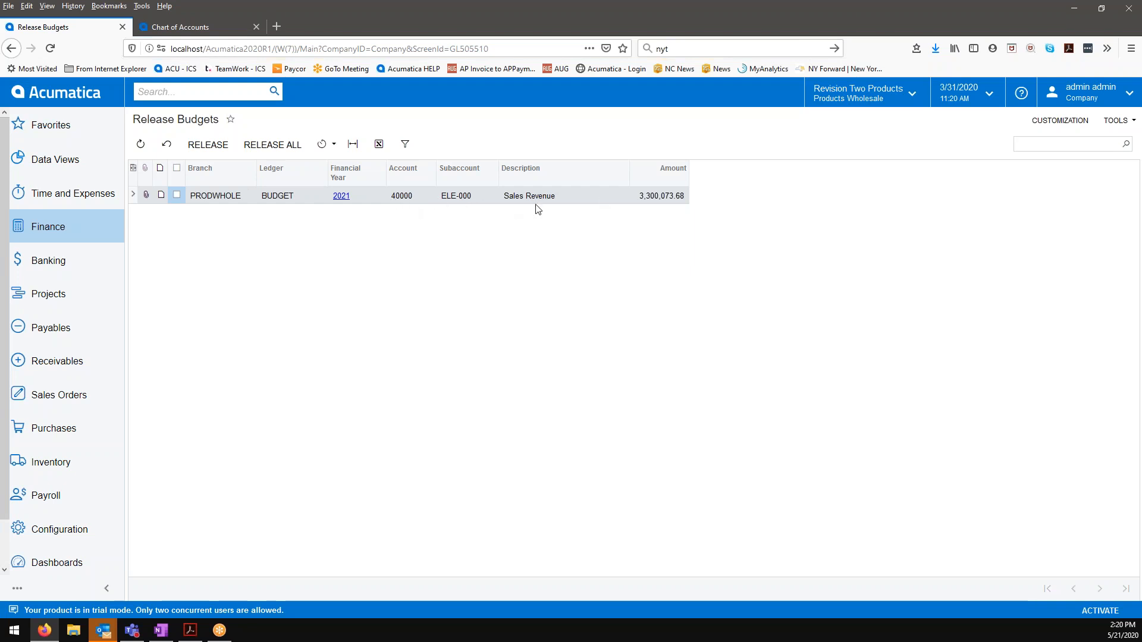
pyautogui.click(177, 195)
pyautogui.click(207, 145)
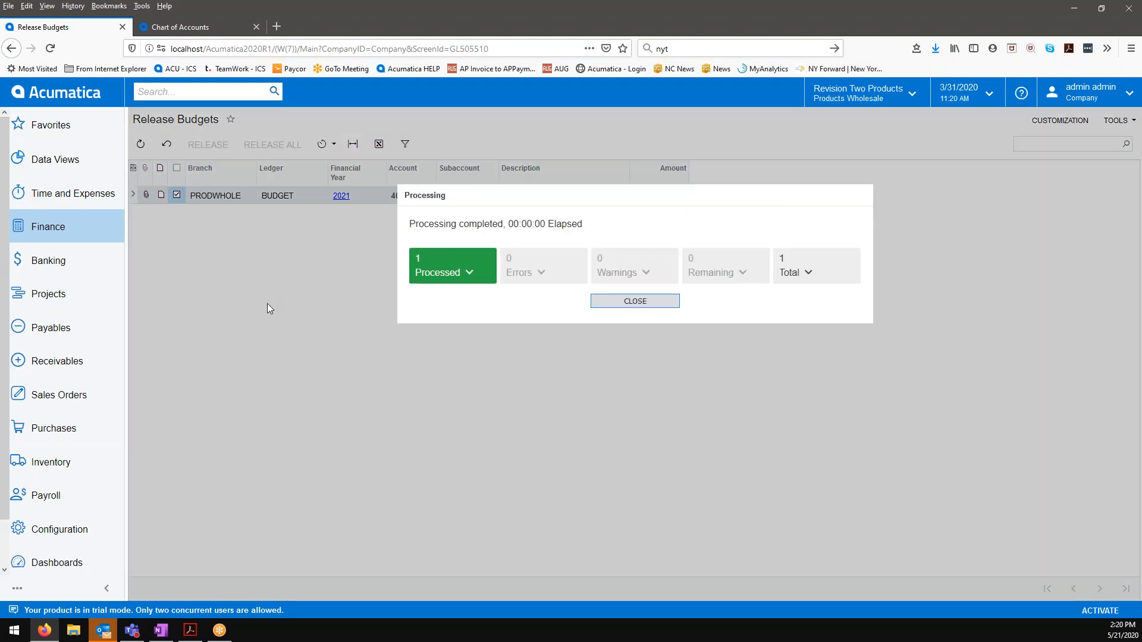
# Step: Return to the Budgets screen and switch the financial year to 2019
pyautogui.click(79, 236)
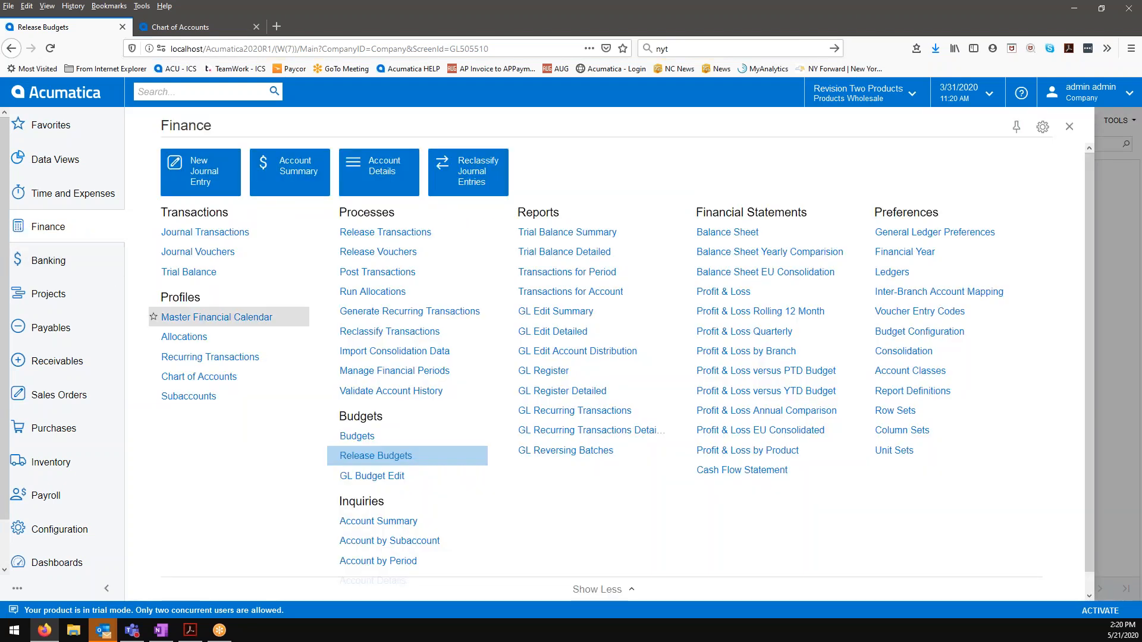
pyautogui.click(357, 436)
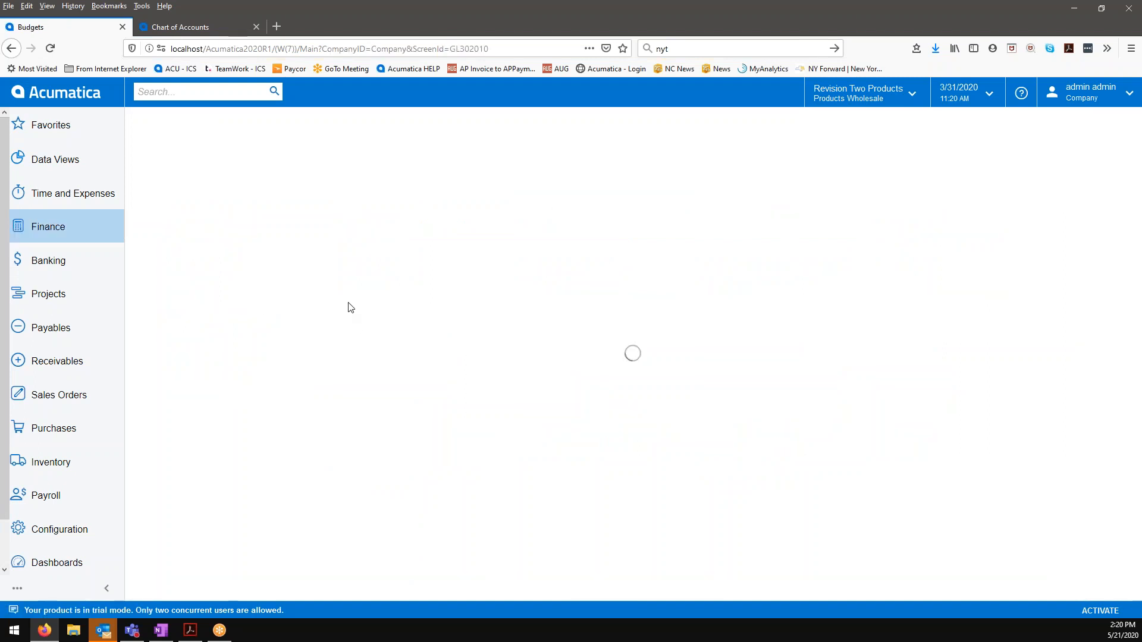
pyautogui.click(341, 204)
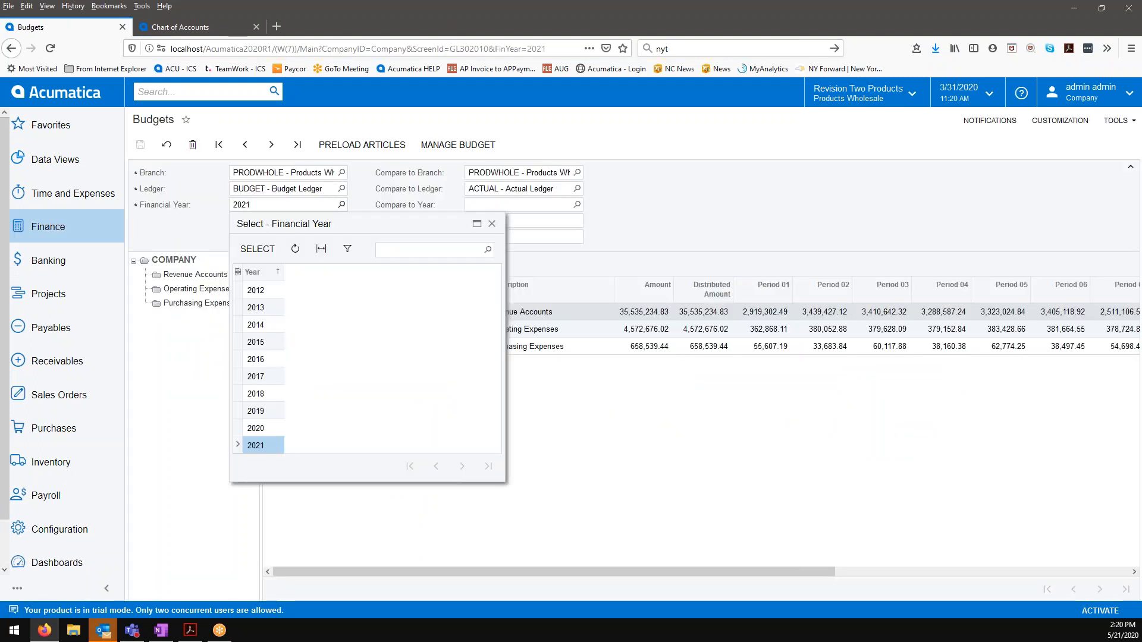
pyautogui.click(317, 411)
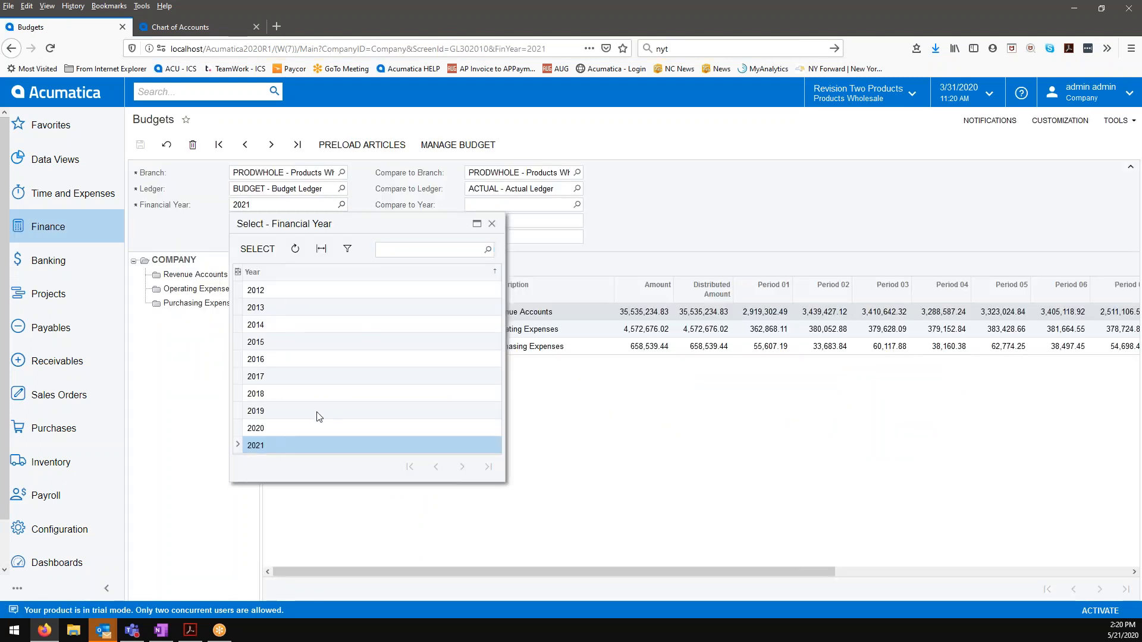
pyautogui.click(258, 248)
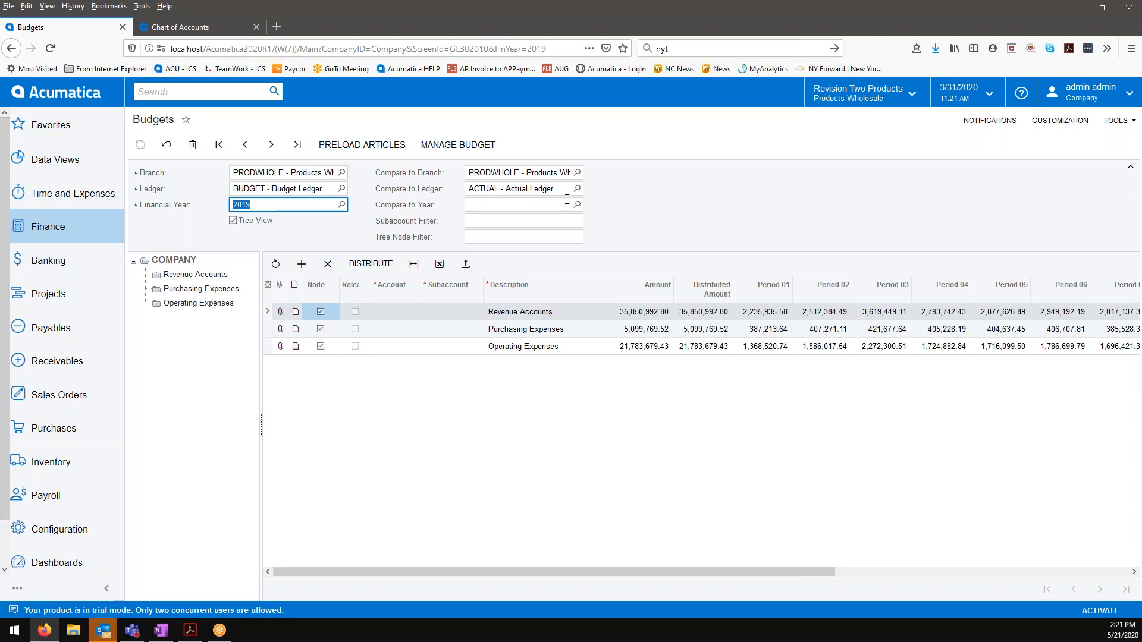
# Step: Compare the 2019 budget with the Actual Ledger for year 2019 and review the Revenue Accounts node's compared amounts
pyautogui.click(577, 204)
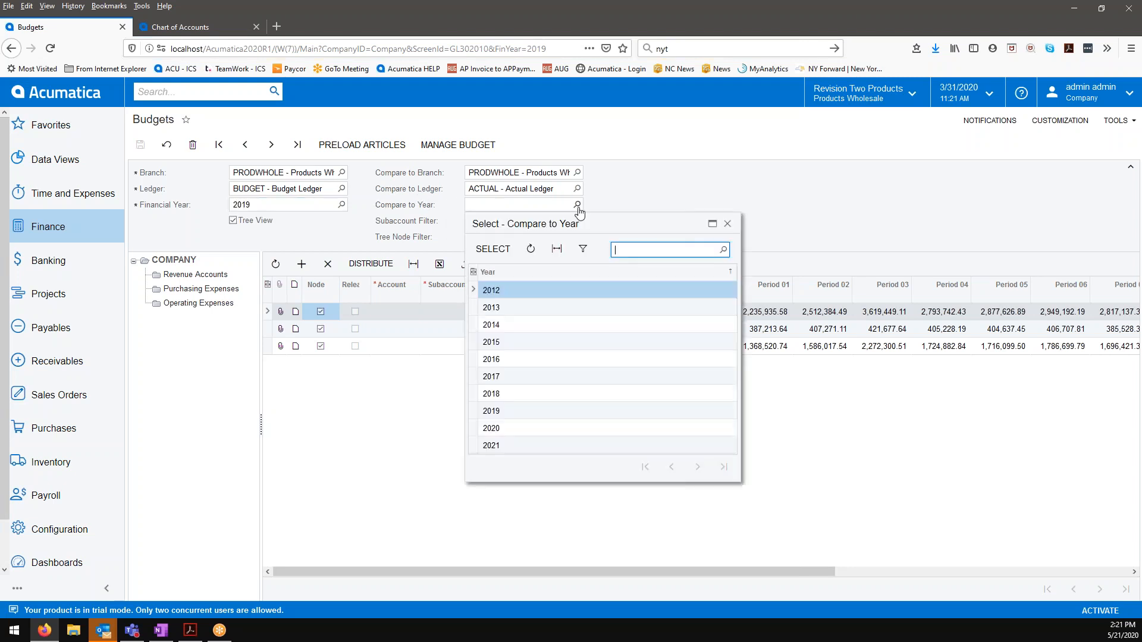
pyautogui.click(511, 410)
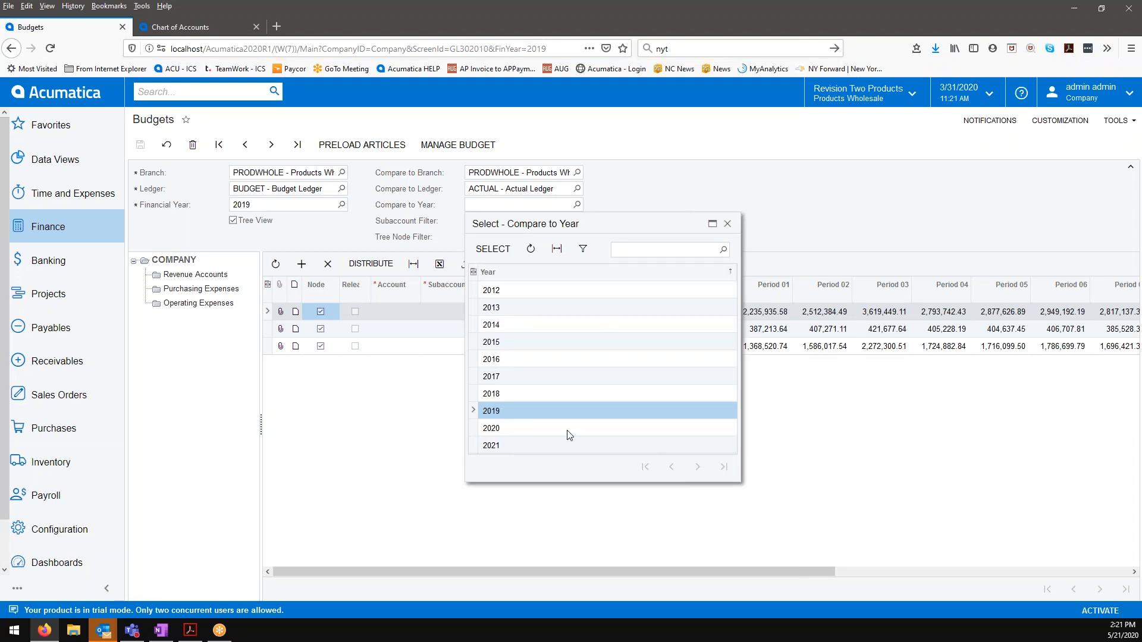
pyautogui.click(497, 256)
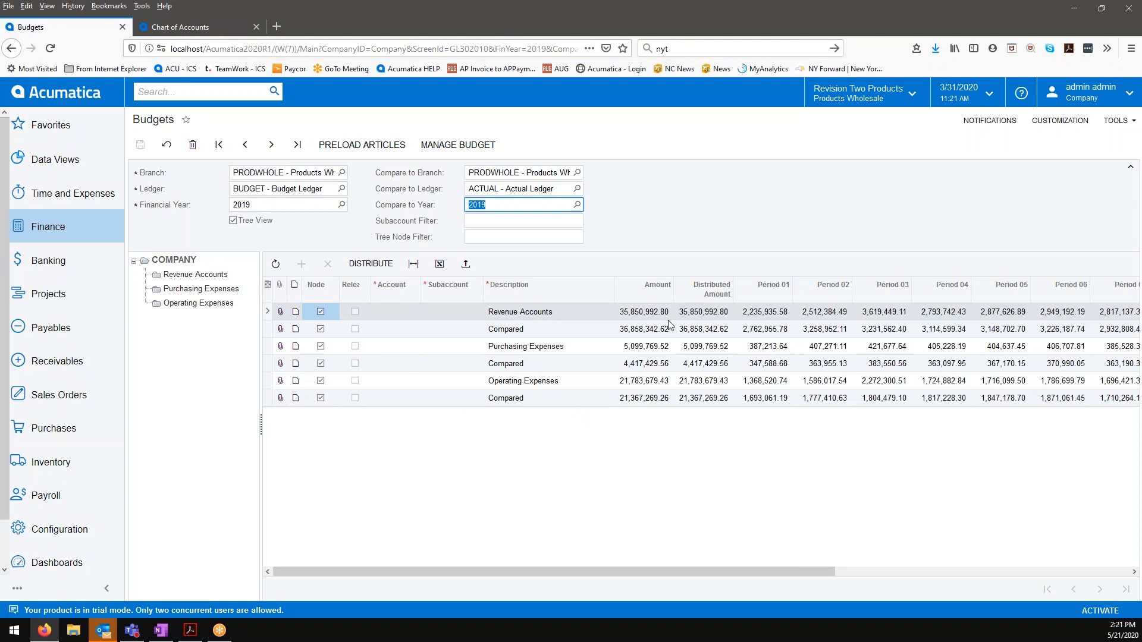
pyautogui.moveTo(688, 569); pyautogui.dragTo(650, 548)
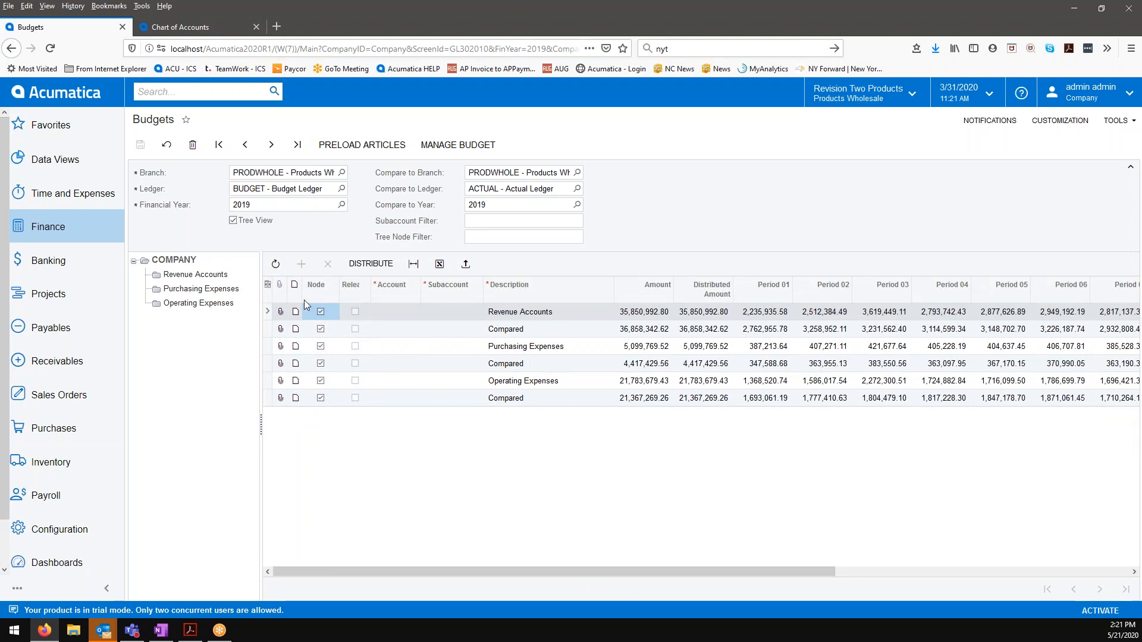
pyautogui.click(225, 275)
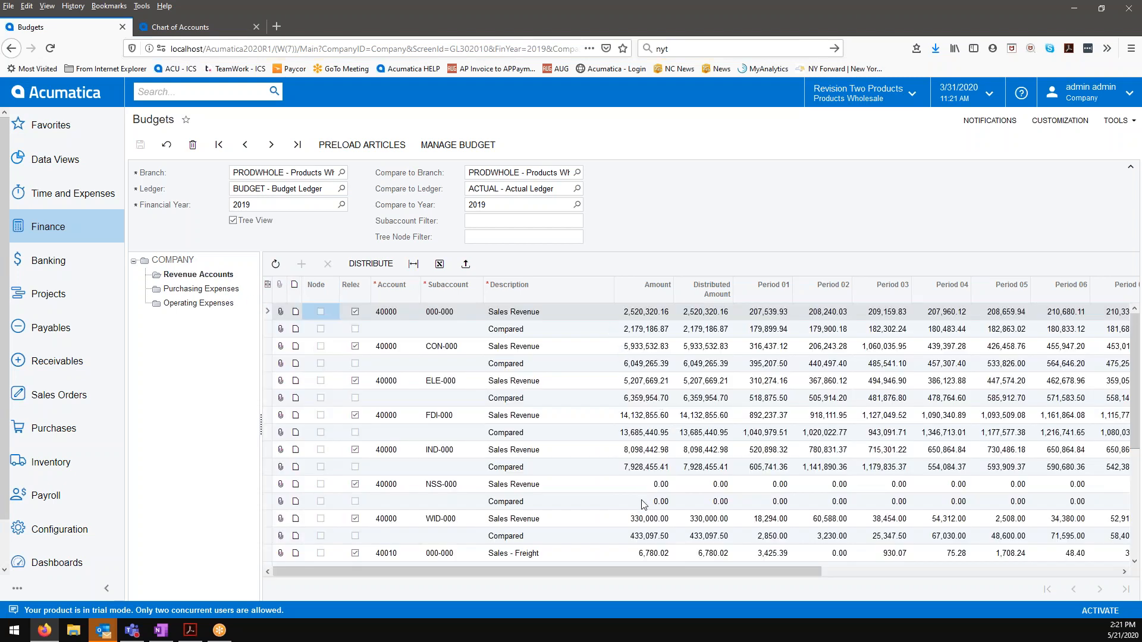
pyautogui.moveTo(641, 572)
pyautogui.mouseDown()
pyautogui.moveTo(743, 574)
pyautogui.moveTo(652, 573)
pyautogui.mouseUp()
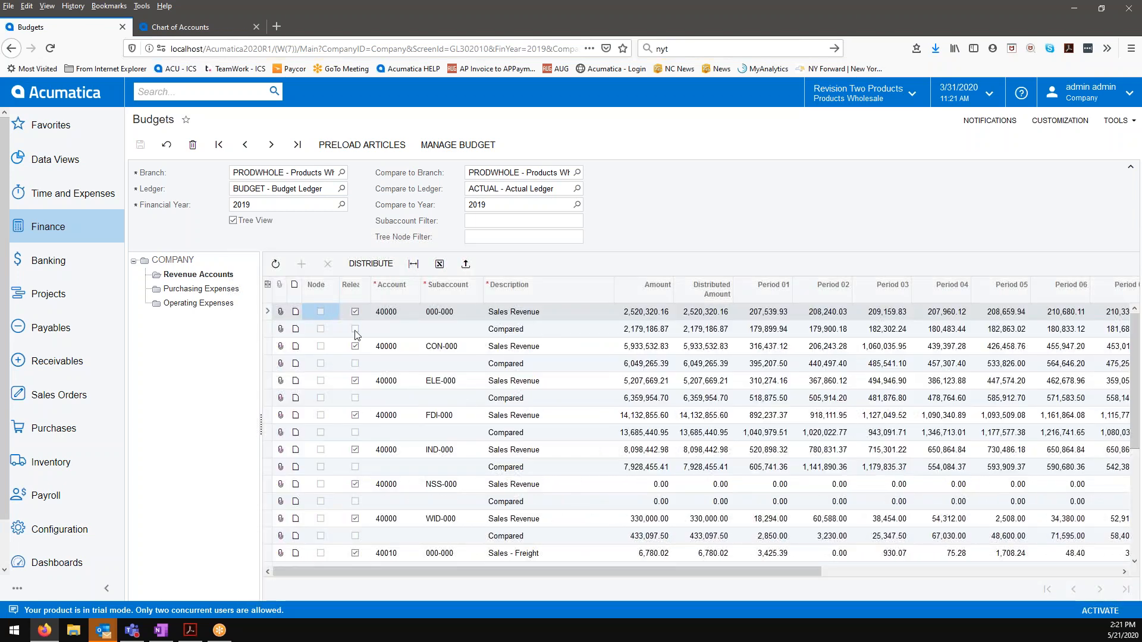
# Step: Open the Profit & Loss versus YTD Budget report and bring up its report definition for editing
pyautogui.click(76, 233)
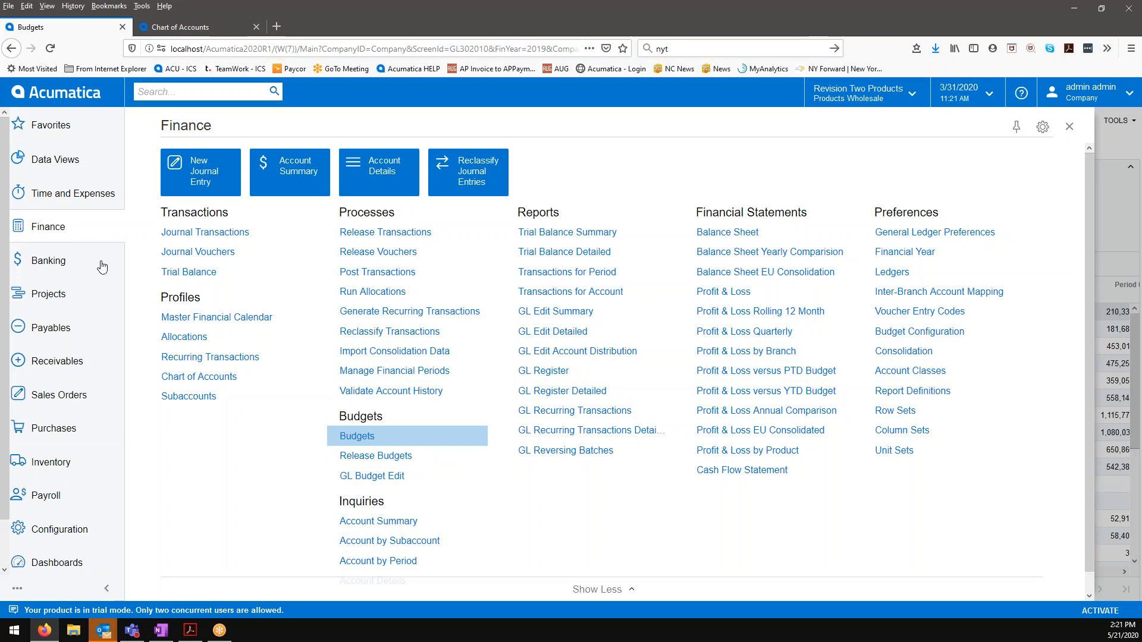
pyautogui.click(754, 393)
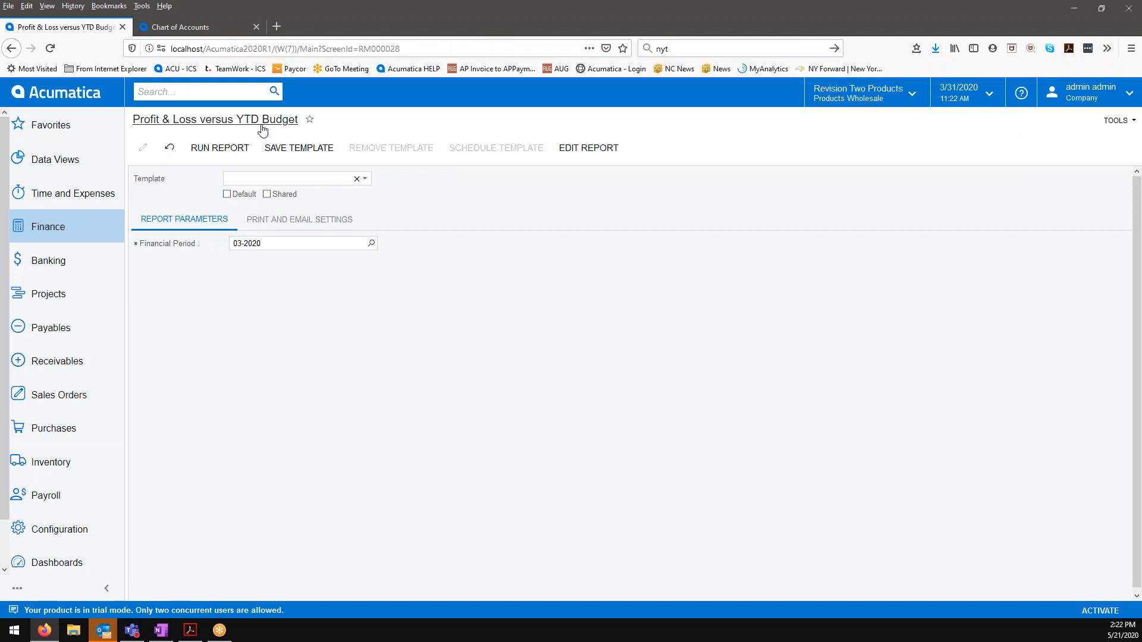
pyautogui.click(591, 148)
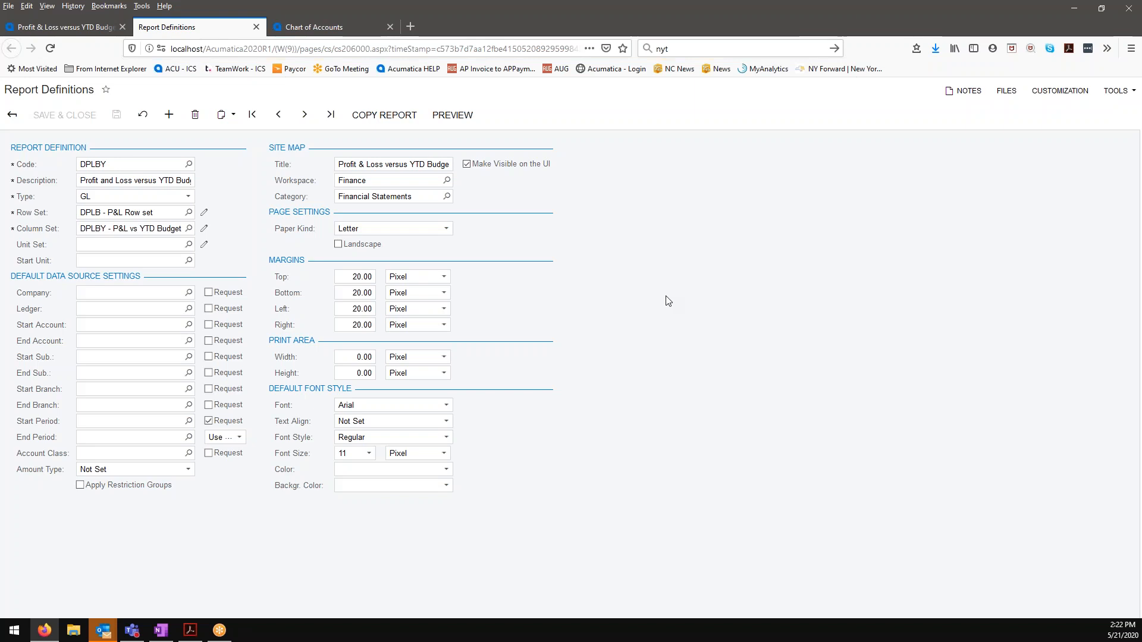
# Step: Open the report's DPLBY column set and examine the attributes, especially the data sources of columns B and C
pyautogui.click(205, 230)
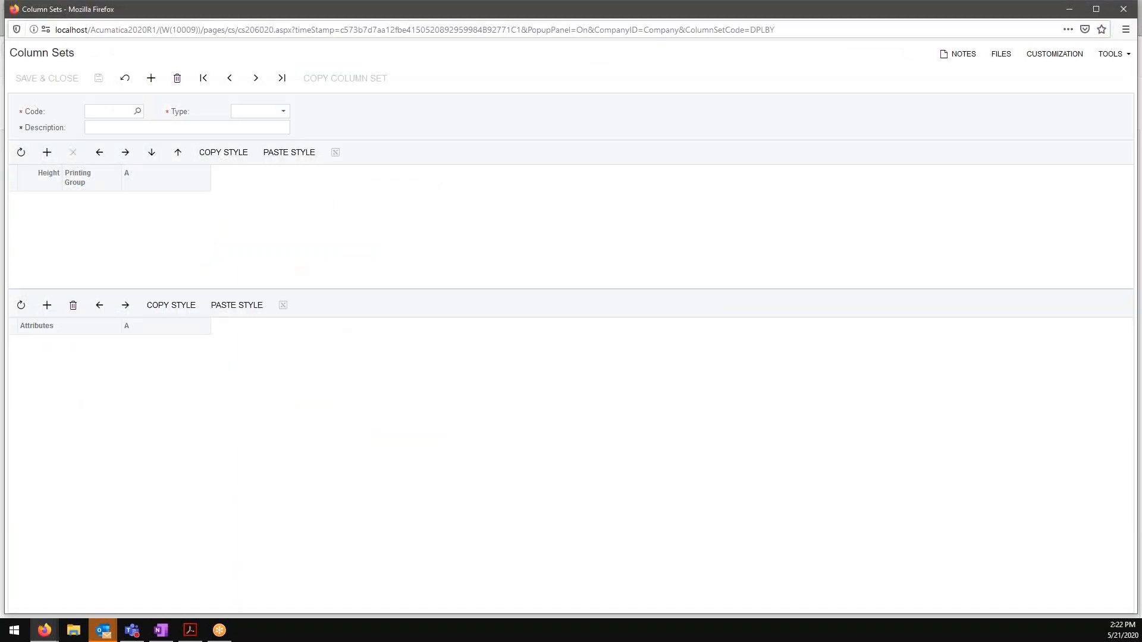
pyautogui.scroll(-1, 636, 380)
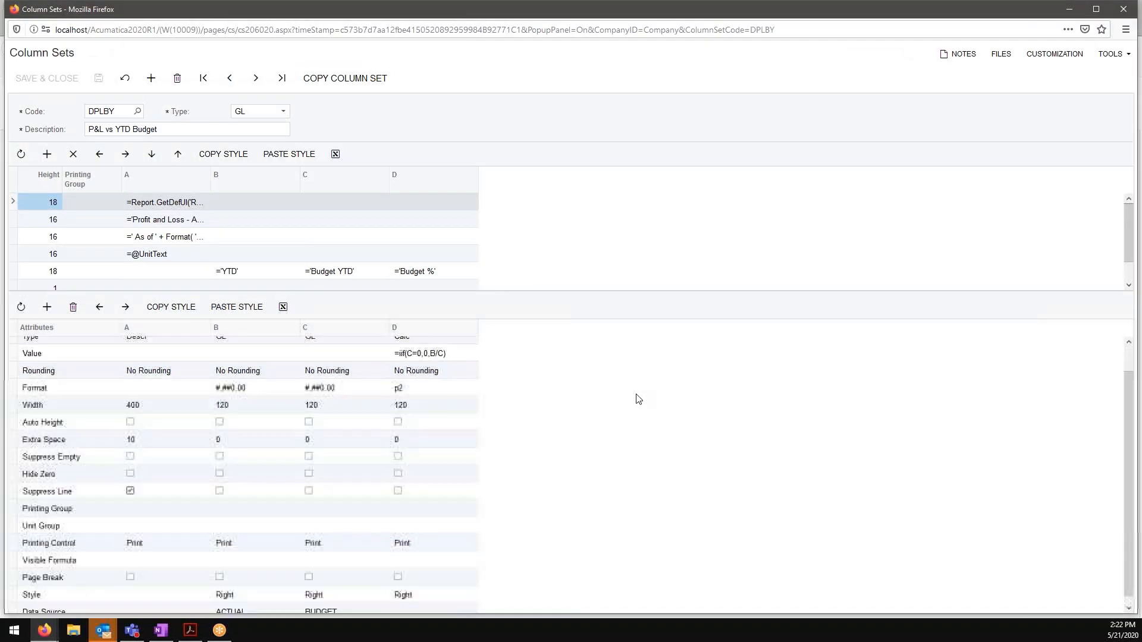
pyautogui.scroll(1, 634, 409)
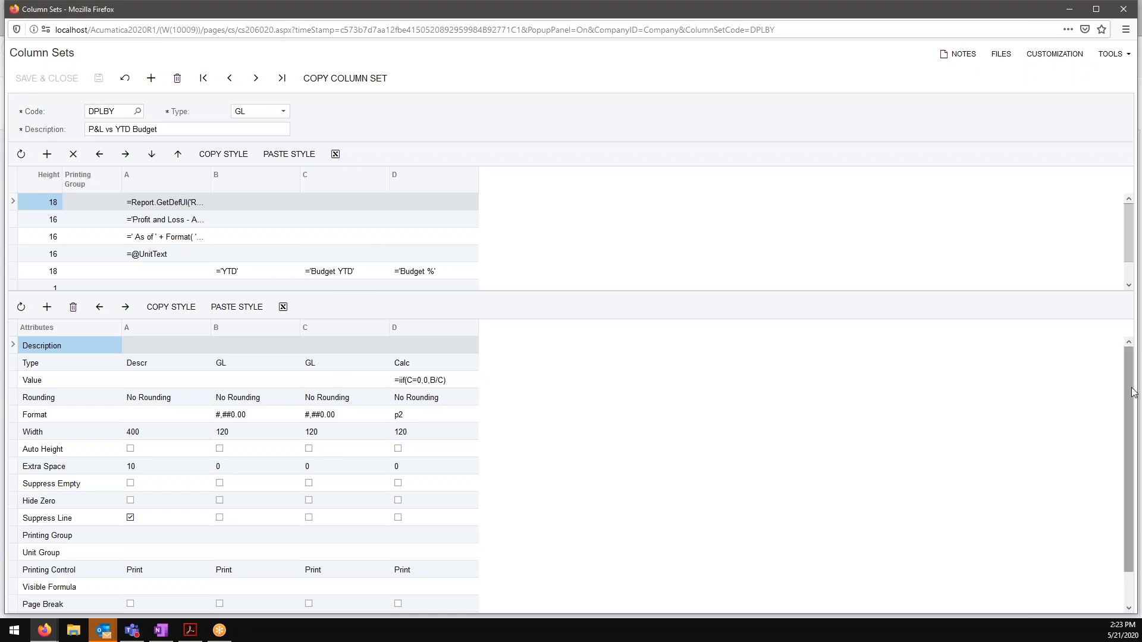
pyautogui.scroll(-1, 1011, 439)
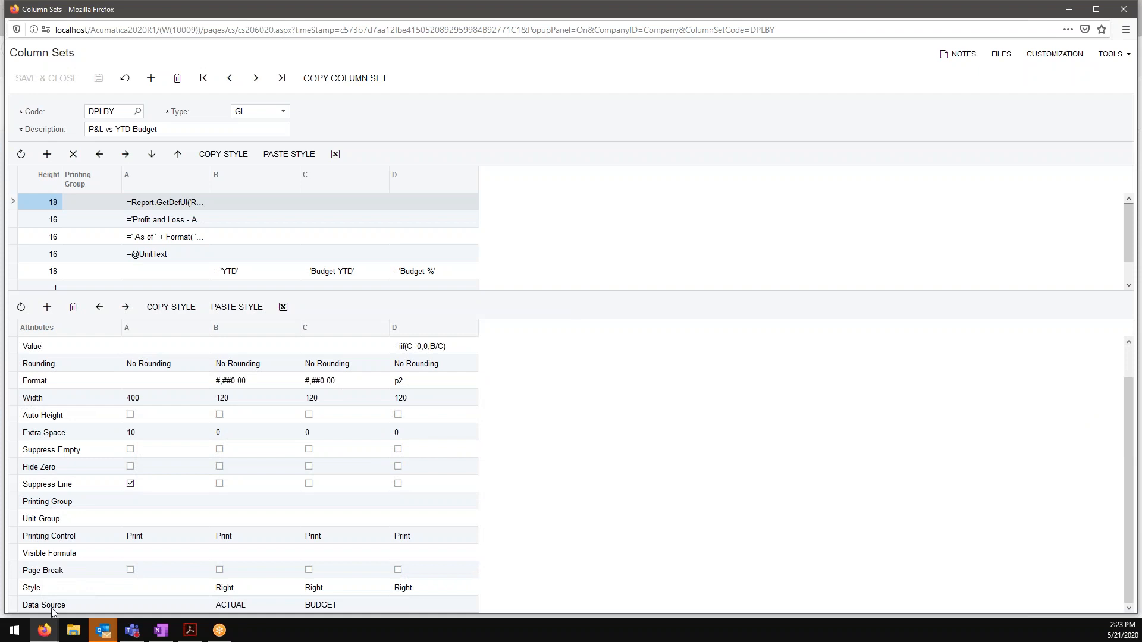
pyautogui.click(257, 606)
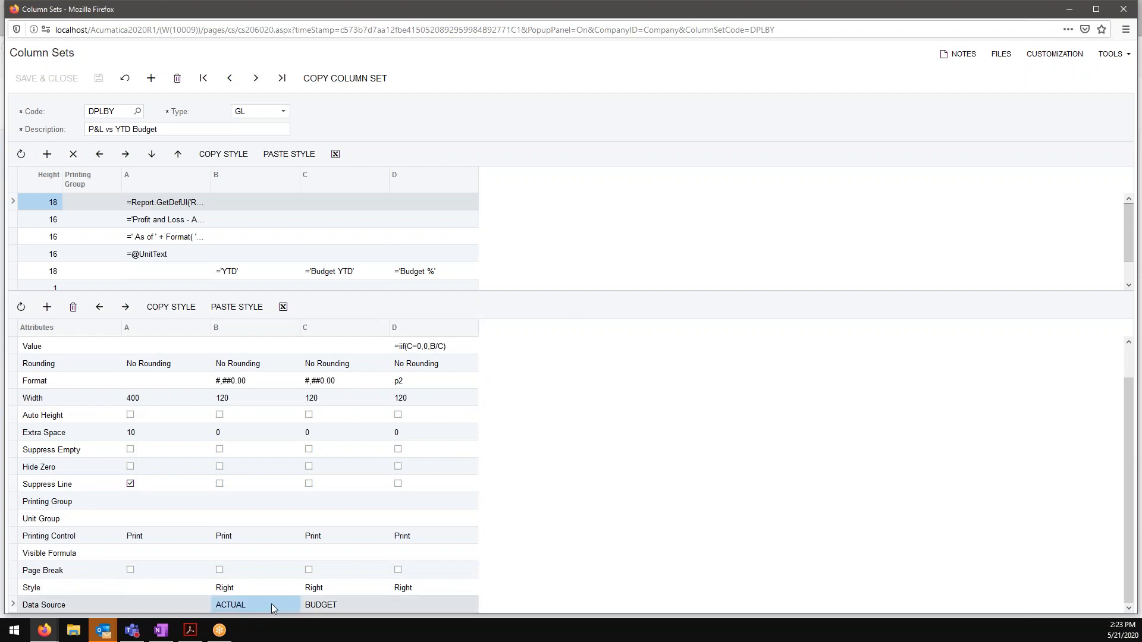
# Step: Examine column B's data source settings, including its ledger and the available amount type options
pyautogui.click(271, 604)
pyautogui.click(303, 605)
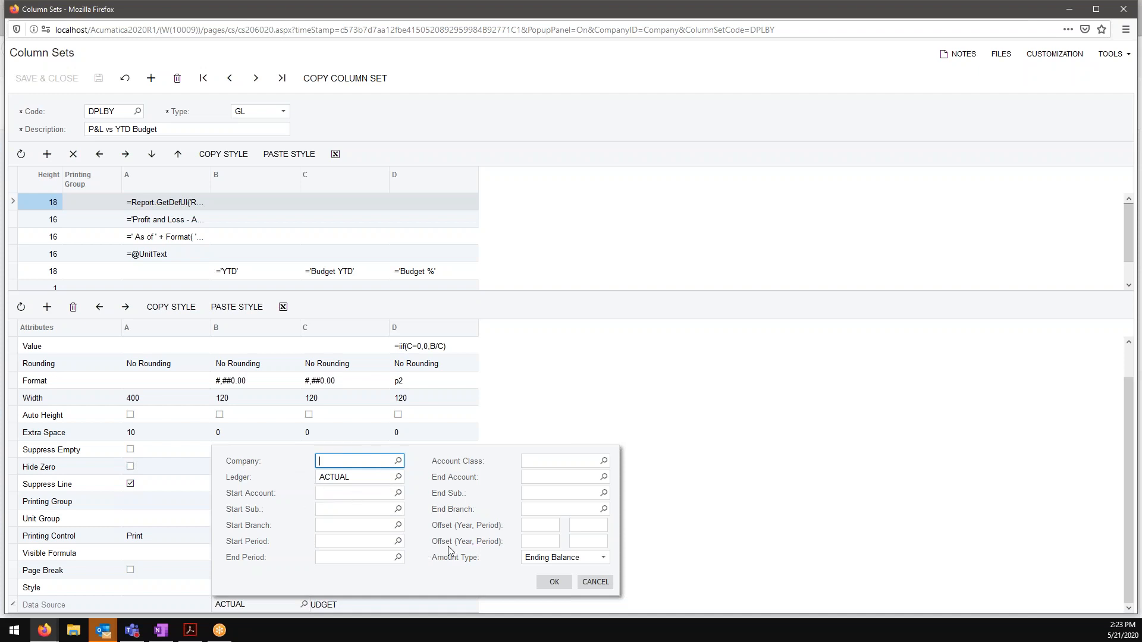
pyautogui.click(599, 559)
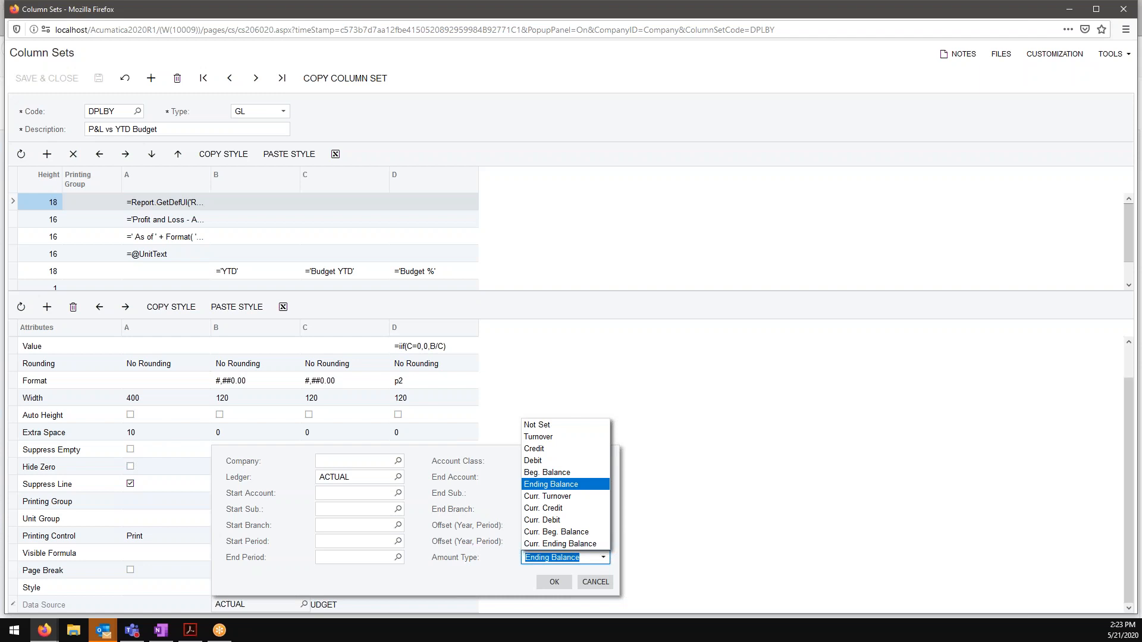
pyautogui.press('Escape')
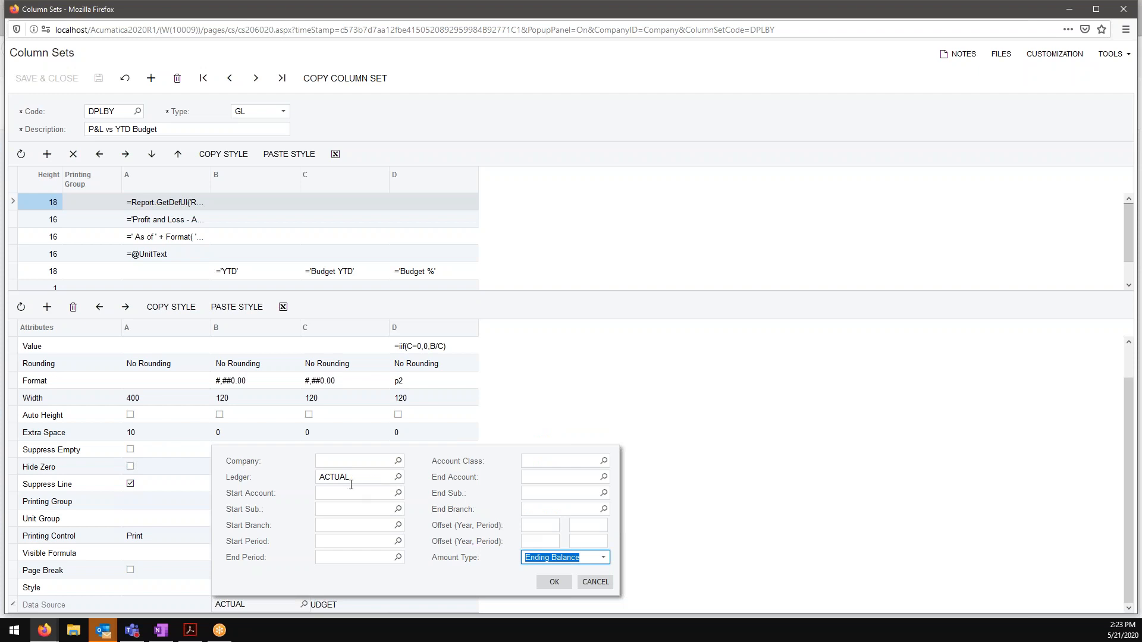
pyautogui.click(545, 583)
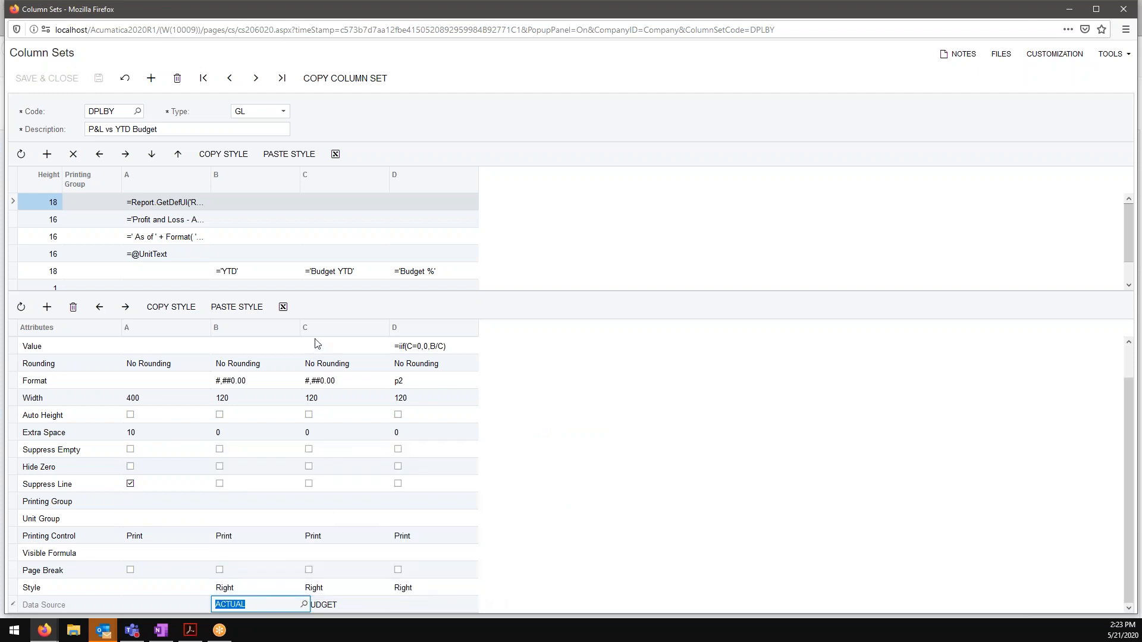
# Step: Examine column C's data source settings for its ledger and amount type, and close the column set window
pyautogui.click(351, 612)
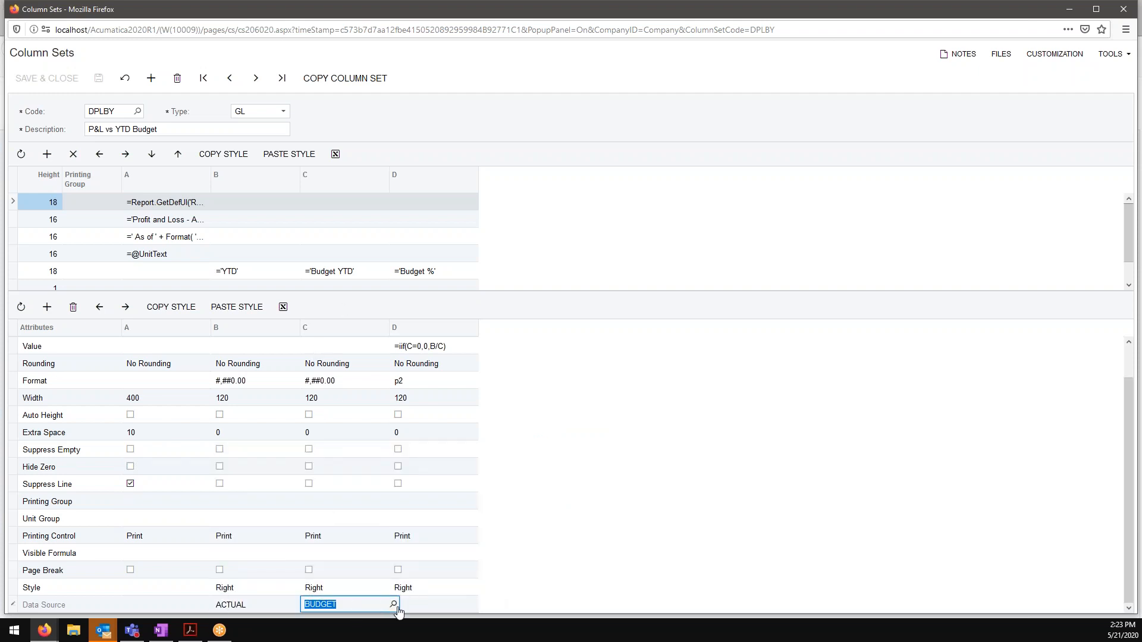
pyautogui.click(393, 604)
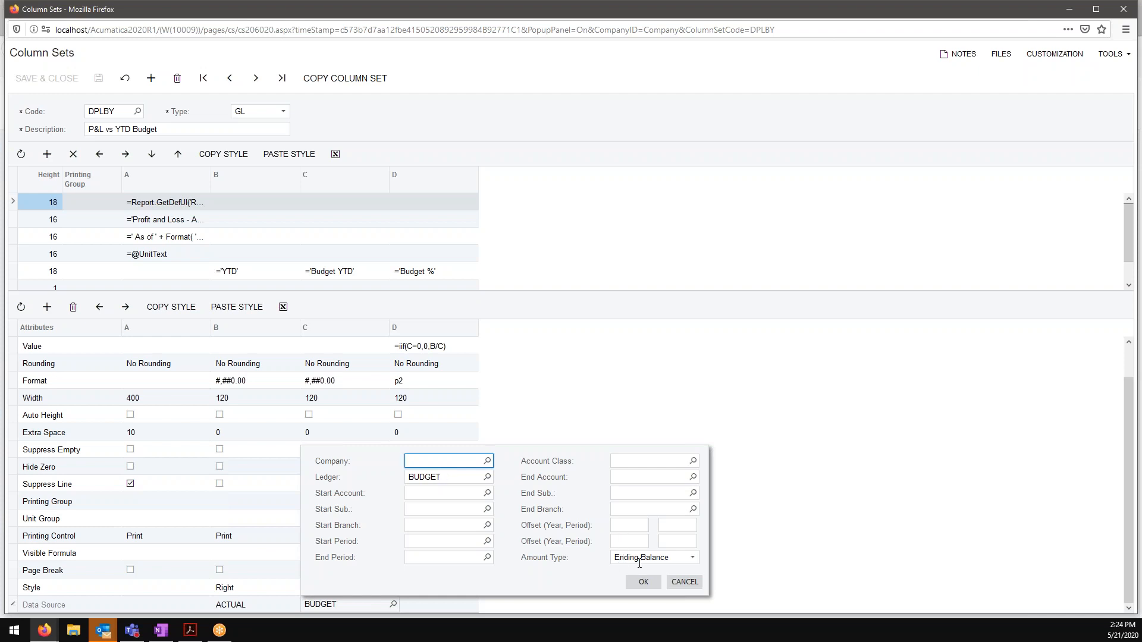
pyautogui.click(642, 581)
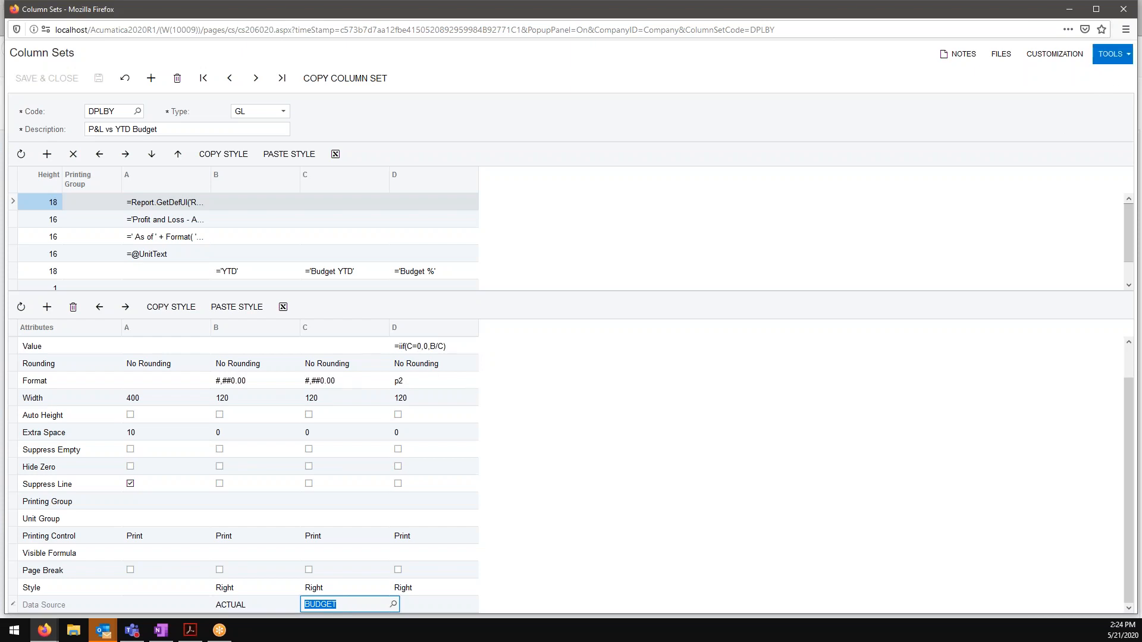
pyautogui.click(1123, 13)
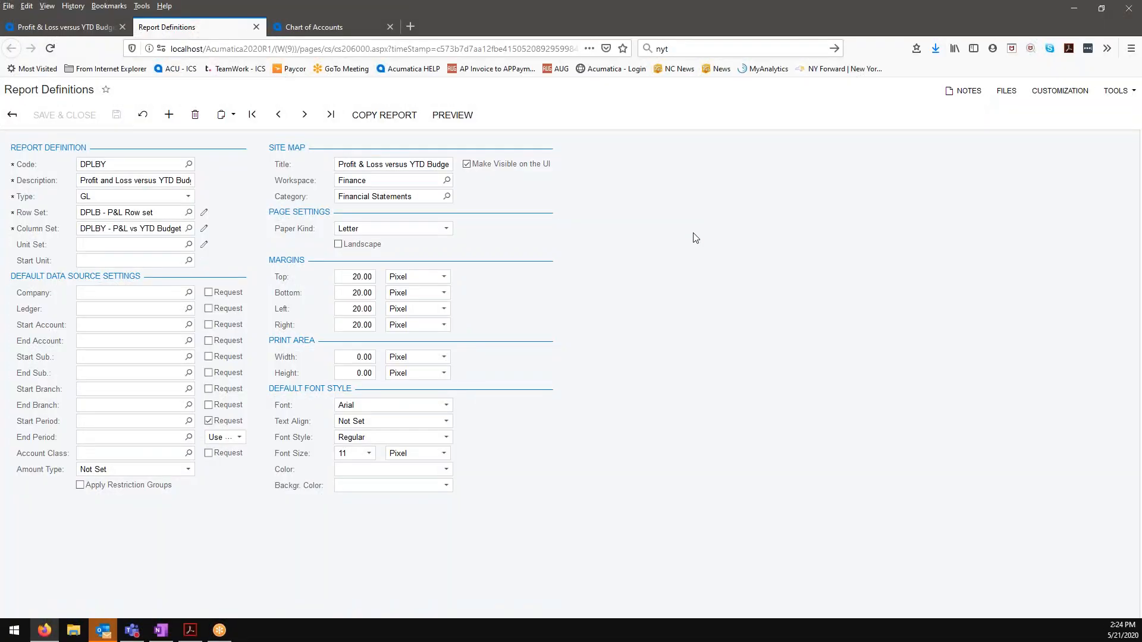
# Step: Preview the Profit & Loss versus YTD Budget report and run it for financial period 12-2019
pyautogui.click(460, 122)
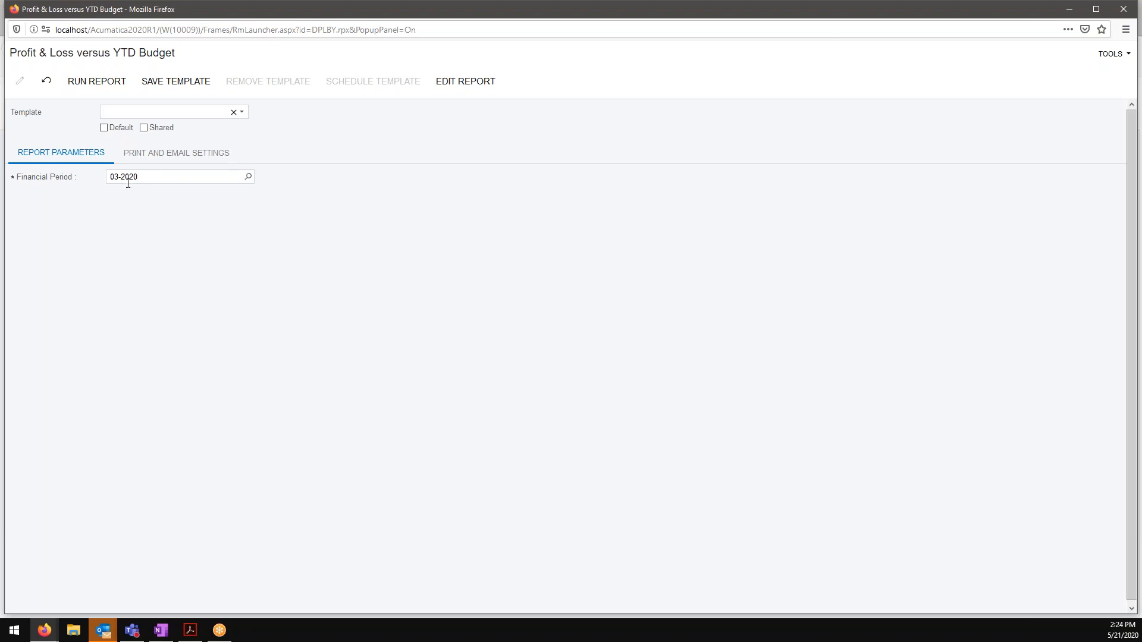
pyautogui.click(248, 176)
pyautogui.click(169, 354)
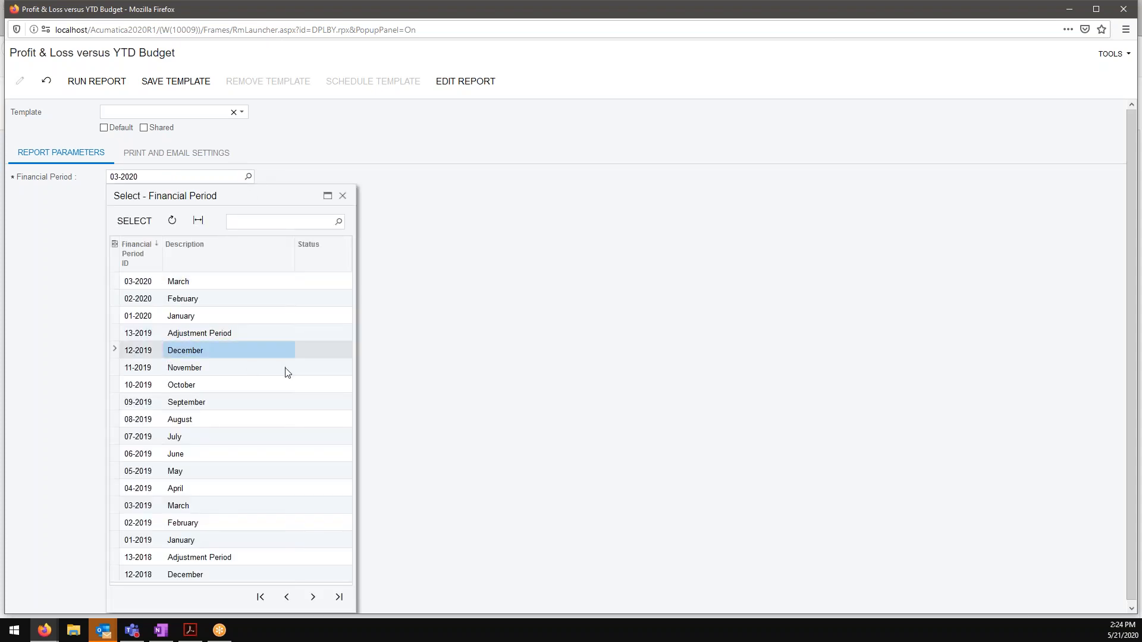
pyautogui.click(131, 221)
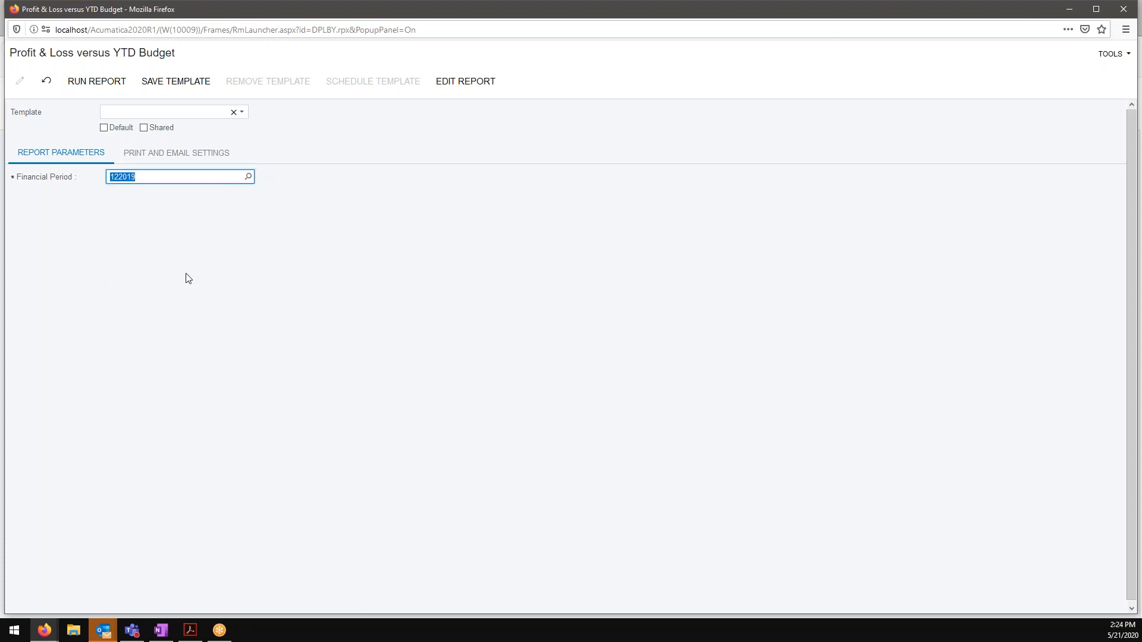
pyautogui.click(110, 86)
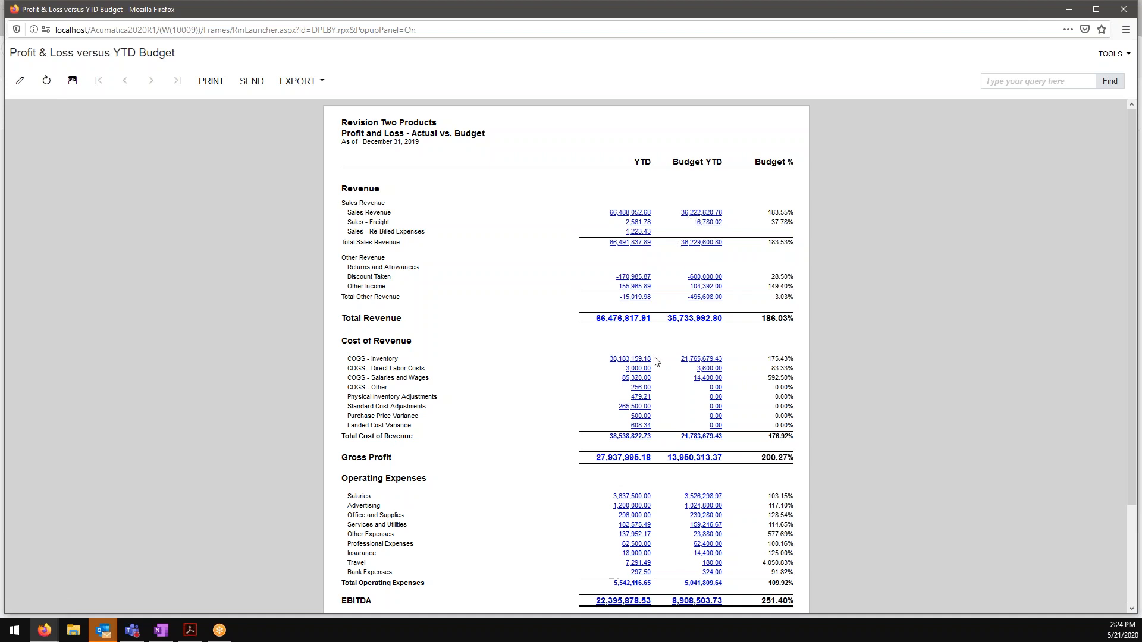
# Step: Review the actual-versus-budget report, drill into the Sales Revenue YTD amount's ledger details, and close the details
pyautogui.scroll(-3, 515, 433)
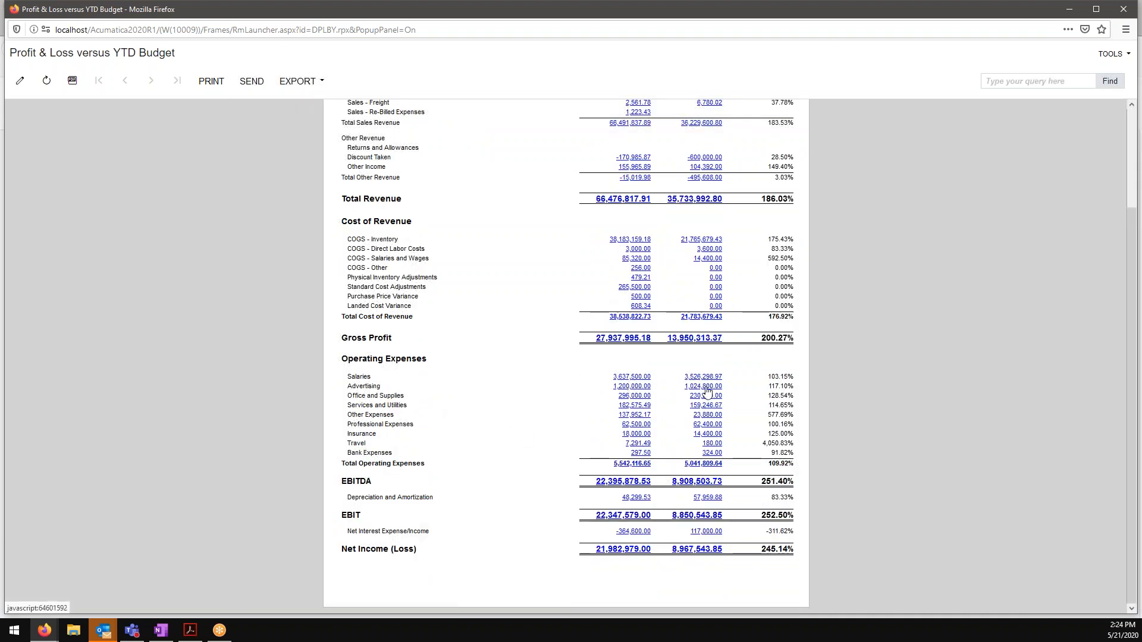
pyautogui.scroll(2, 554, 395)
pyautogui.scroll(1, 562, 343)
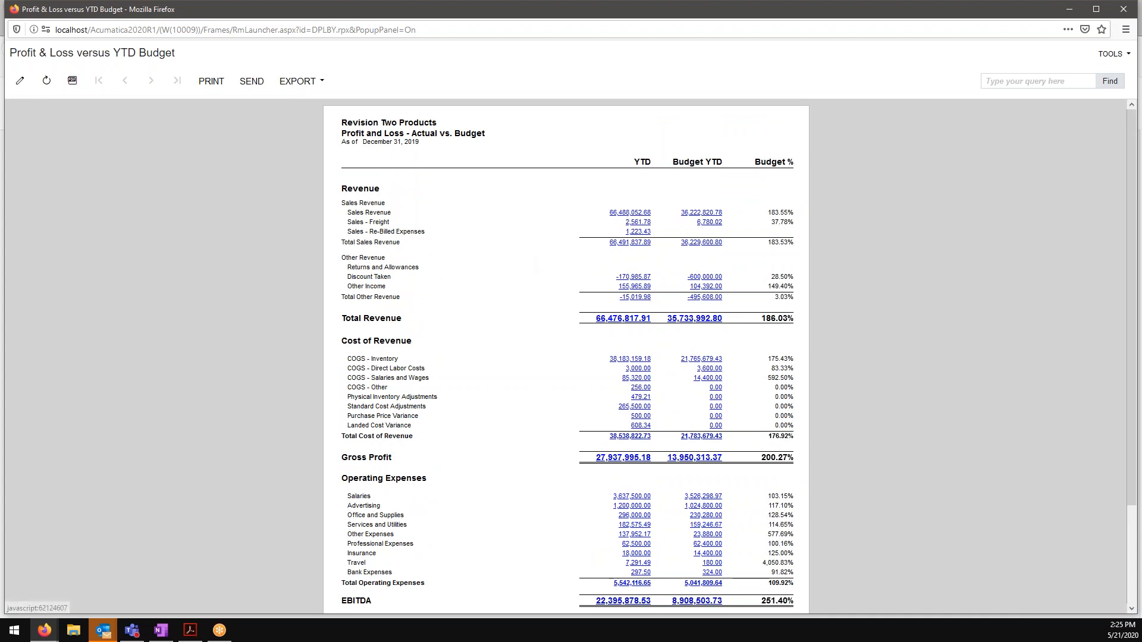
pyautogui.click(629, 213)
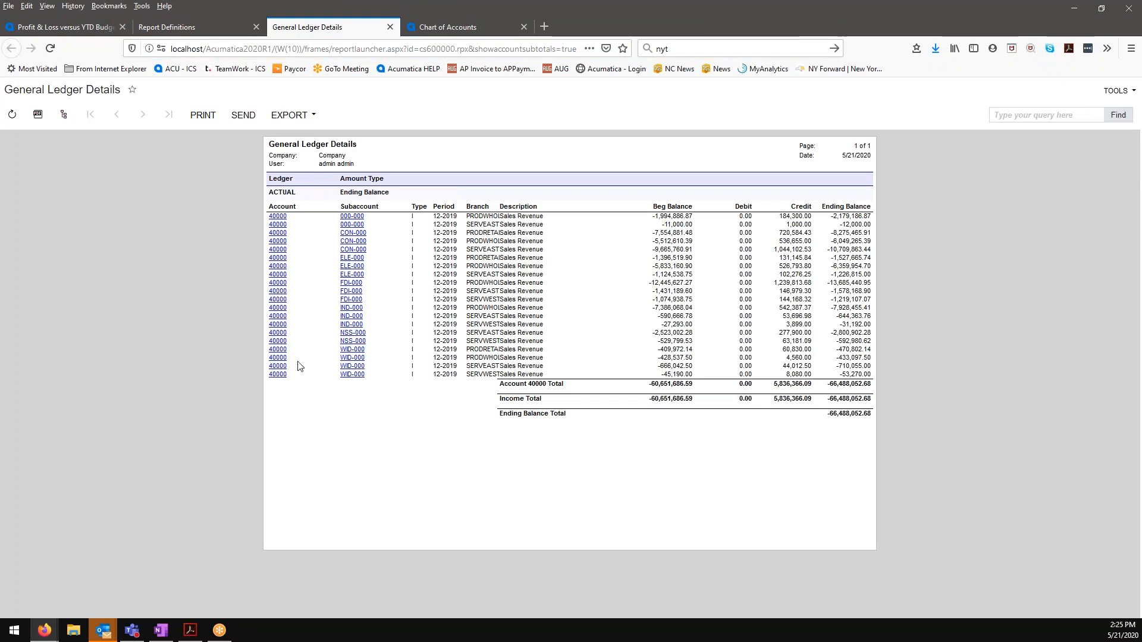
pyautogui.click(390, 27)
# Step: Return to the report definition, preview the report again and run it for period 12-2019
pyautogui.click(453, 115)
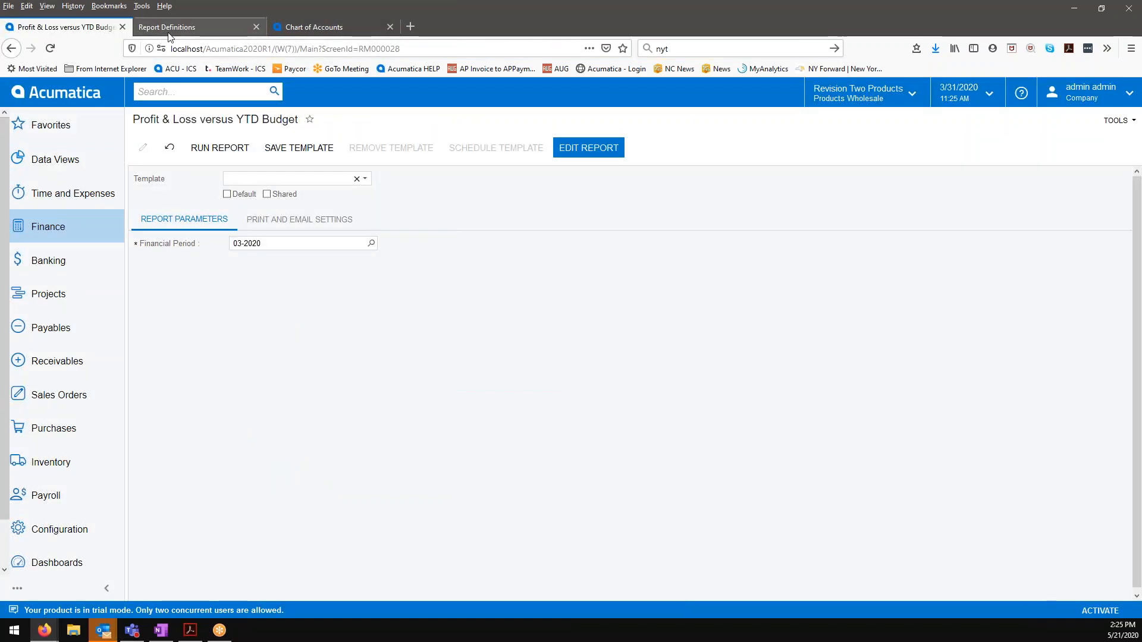
pyautogui.click(230, 29)
pyautogui.click(452, 114)
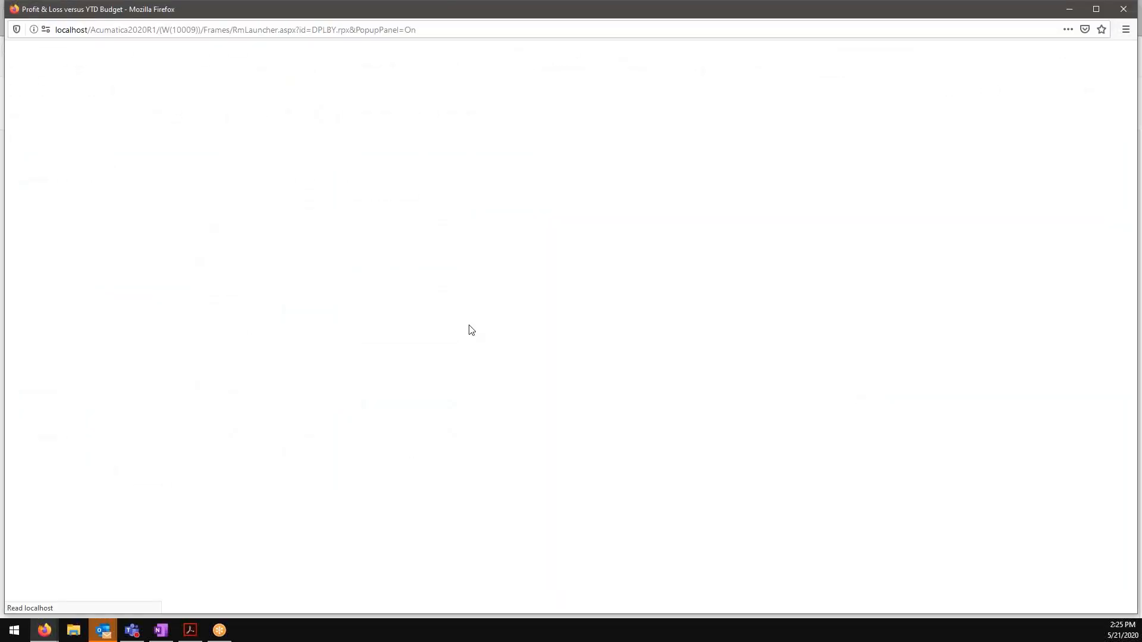
pyautogui.click(249, 177)
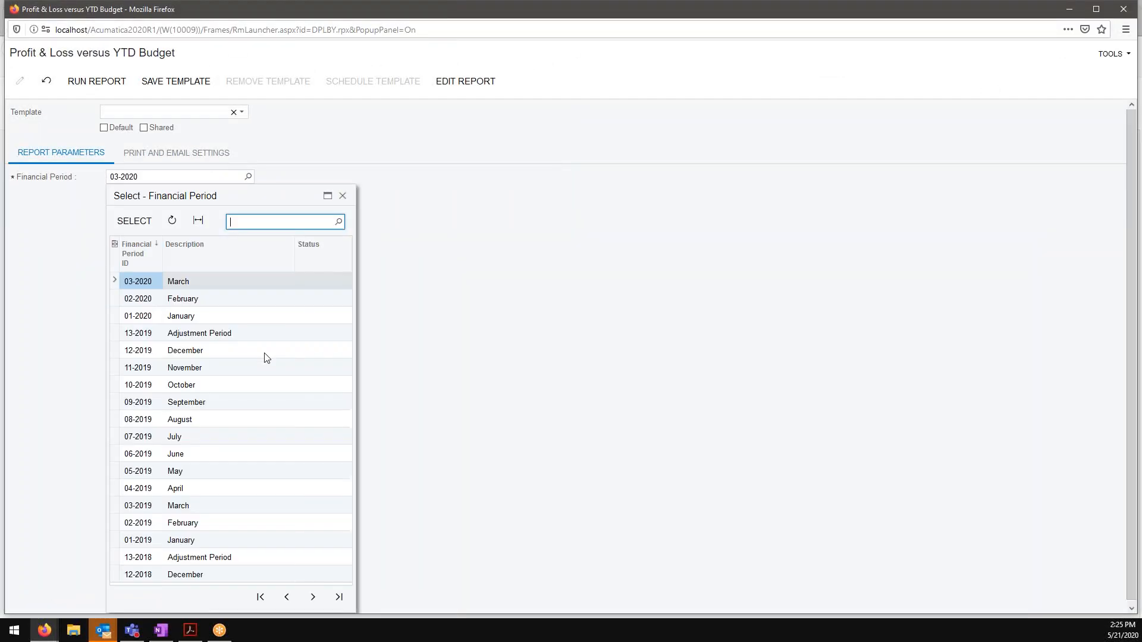
pyautogui.click(205, 350)
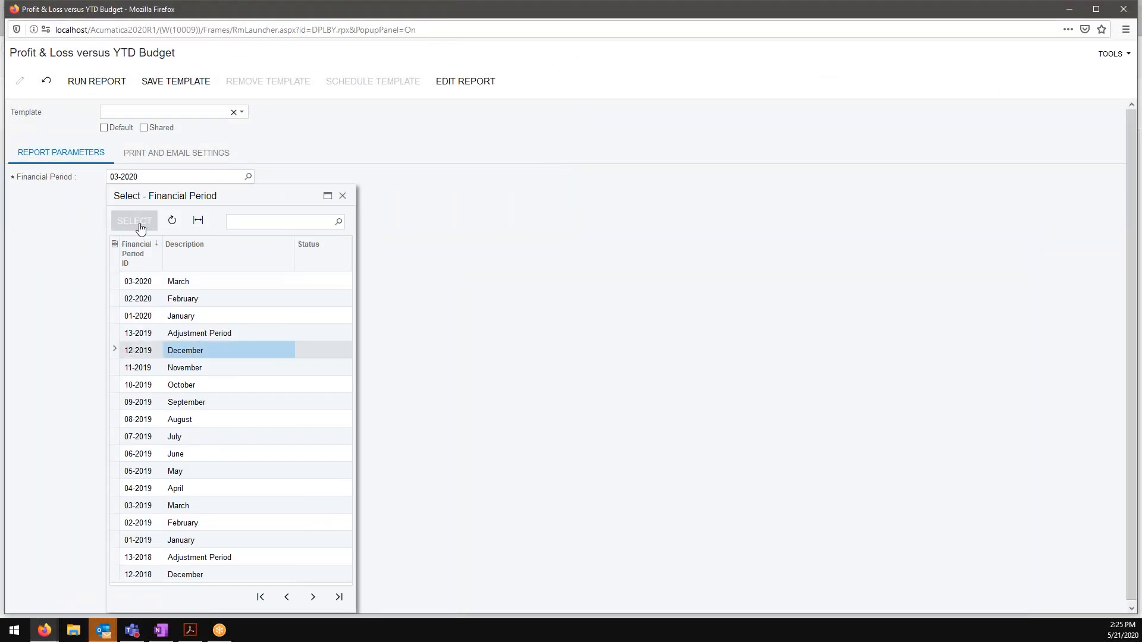
pyautogui.click(140, 227)
pyautogui.click(93, 81)
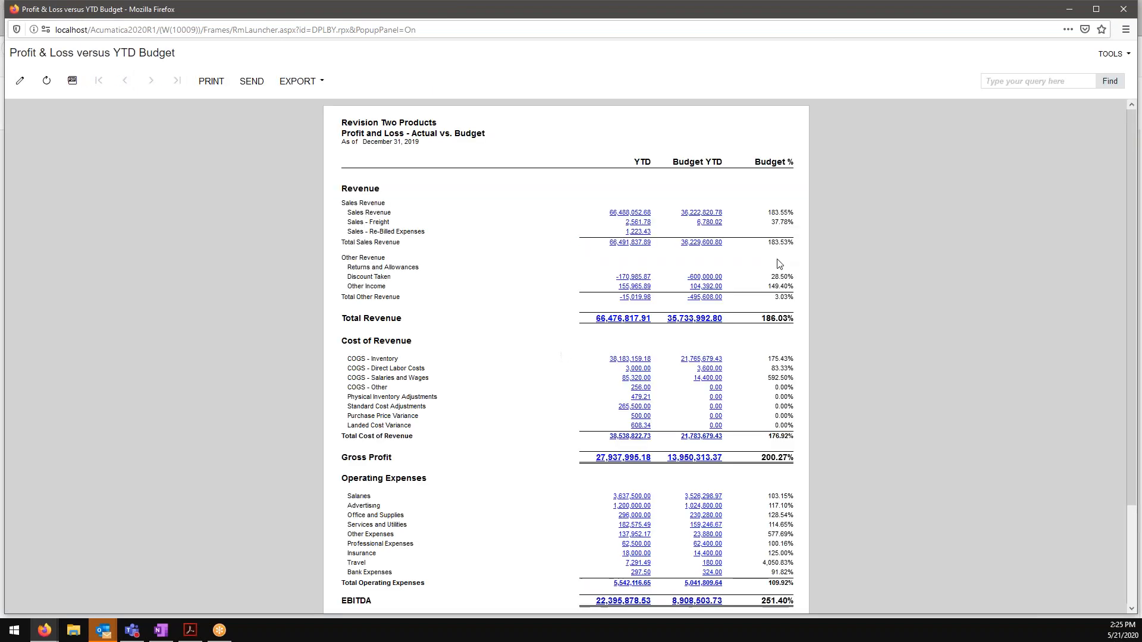
# Step: Drill into the Sales Revenue Budget YTD amount's ledger details, and close the details and the report definition
pyautogui.click(694, 215)
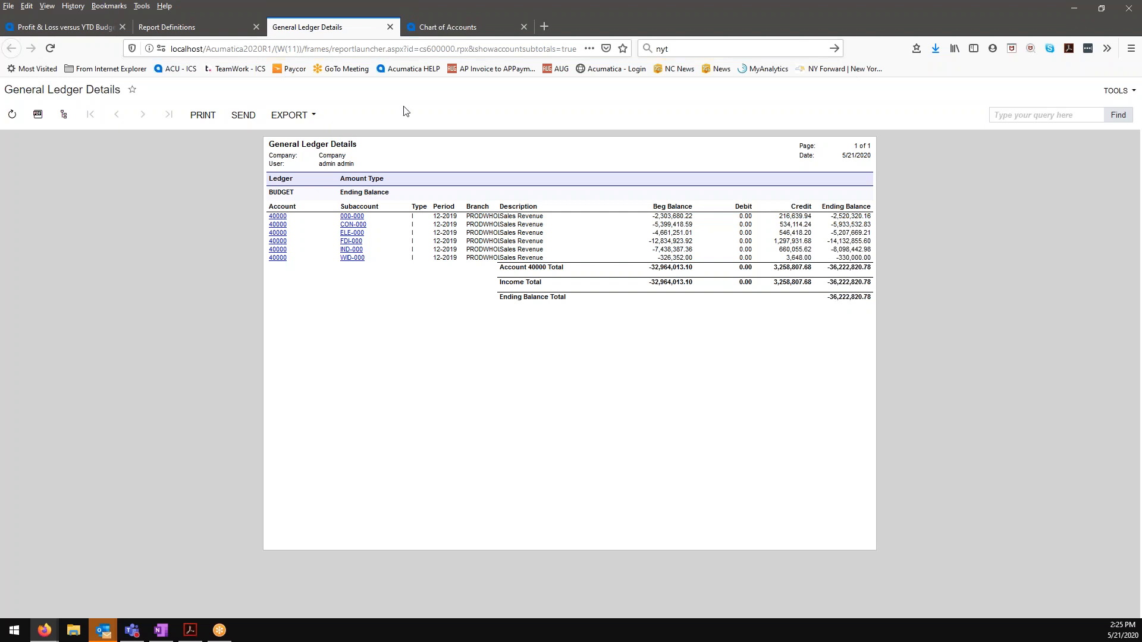
pyautogui.click(389, 27)
pyautogui.click(256, 26)
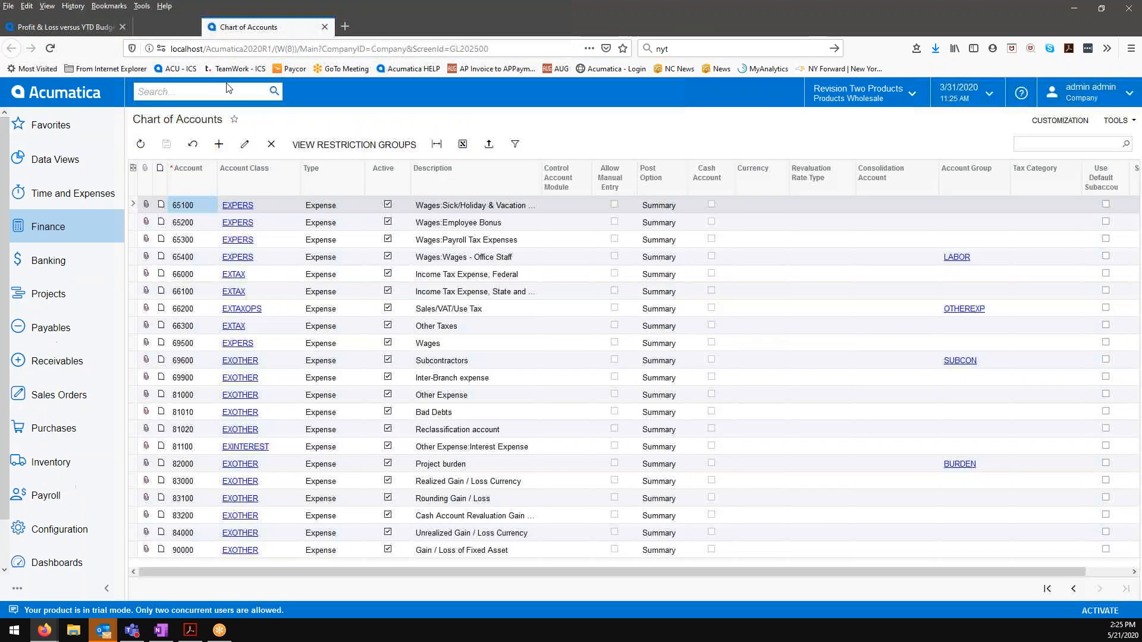
# Step: Open the Trial Balance Summary report from all Finance reports and check which ledgers can be selected for it
pyautogui.click(100, 236)
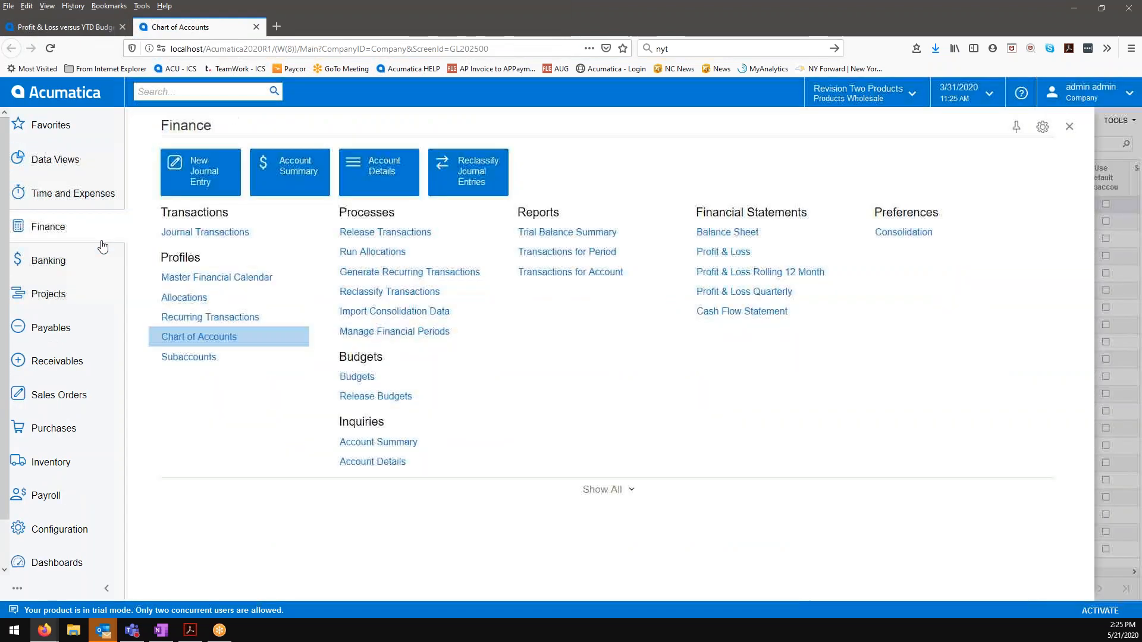
pyautogui.click(620, 491)
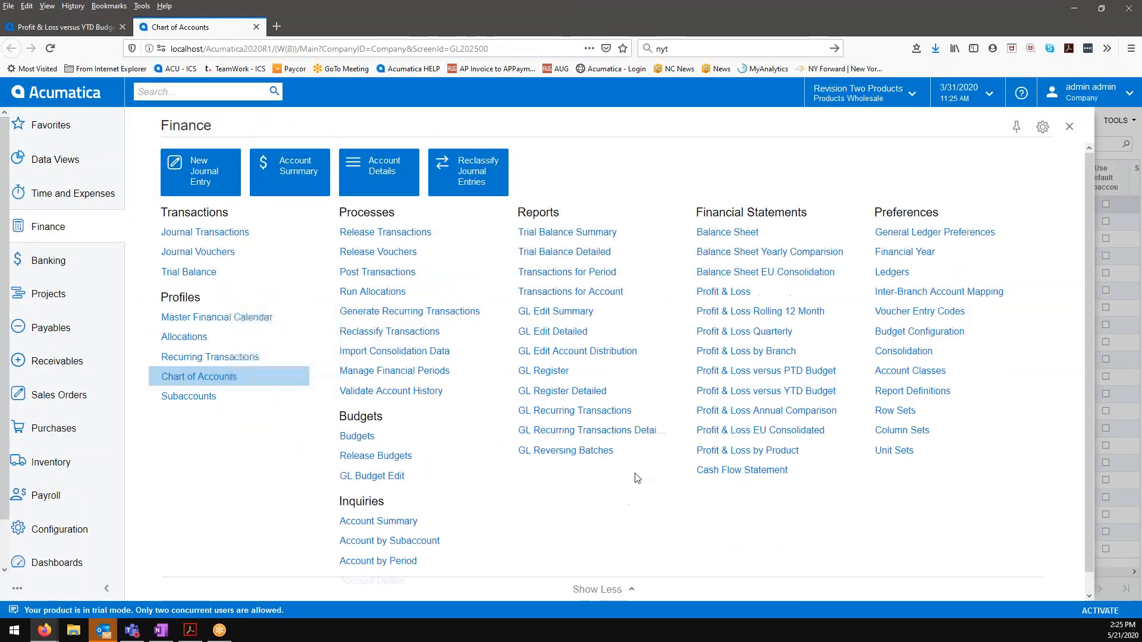
pyautogui.click(575, 241)
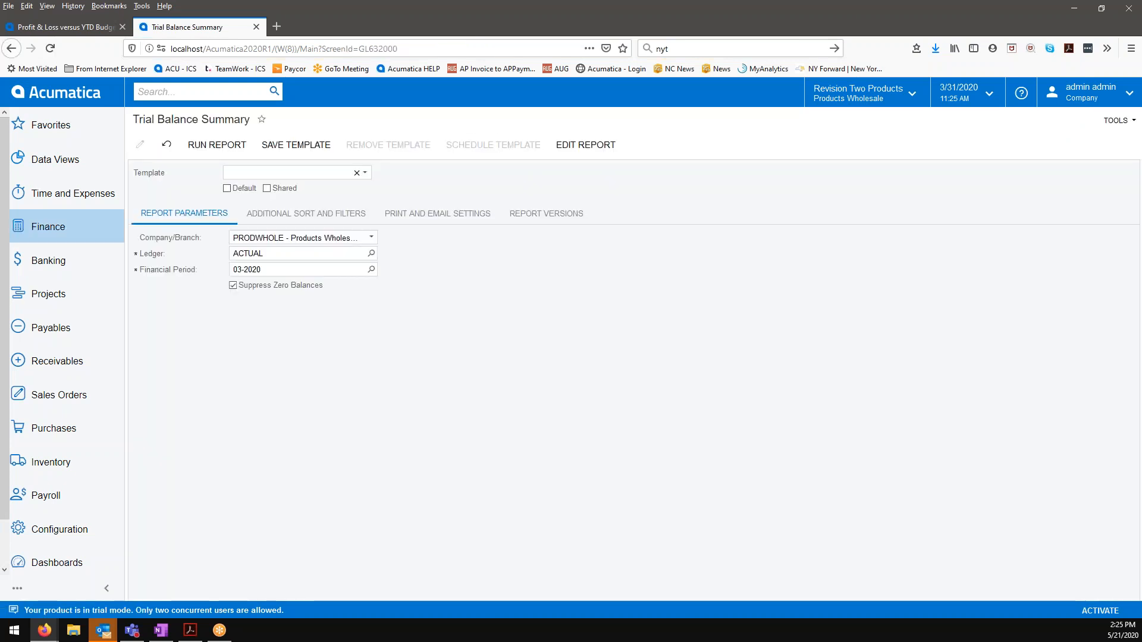
pyautogui.click(371, 254)
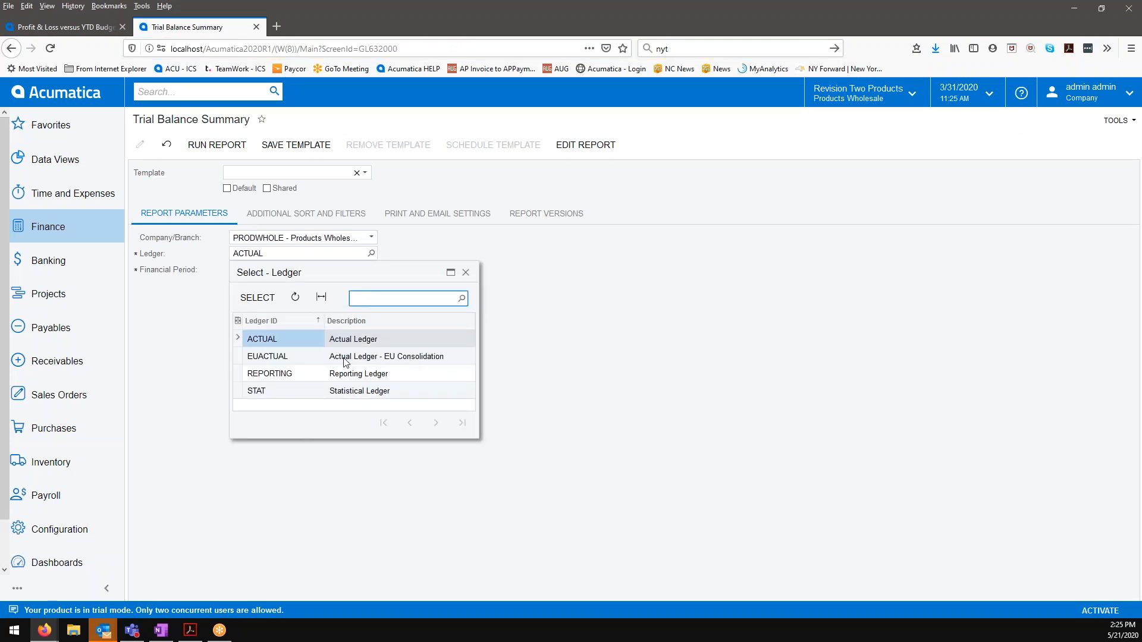
pyautogui.click(466, 273)
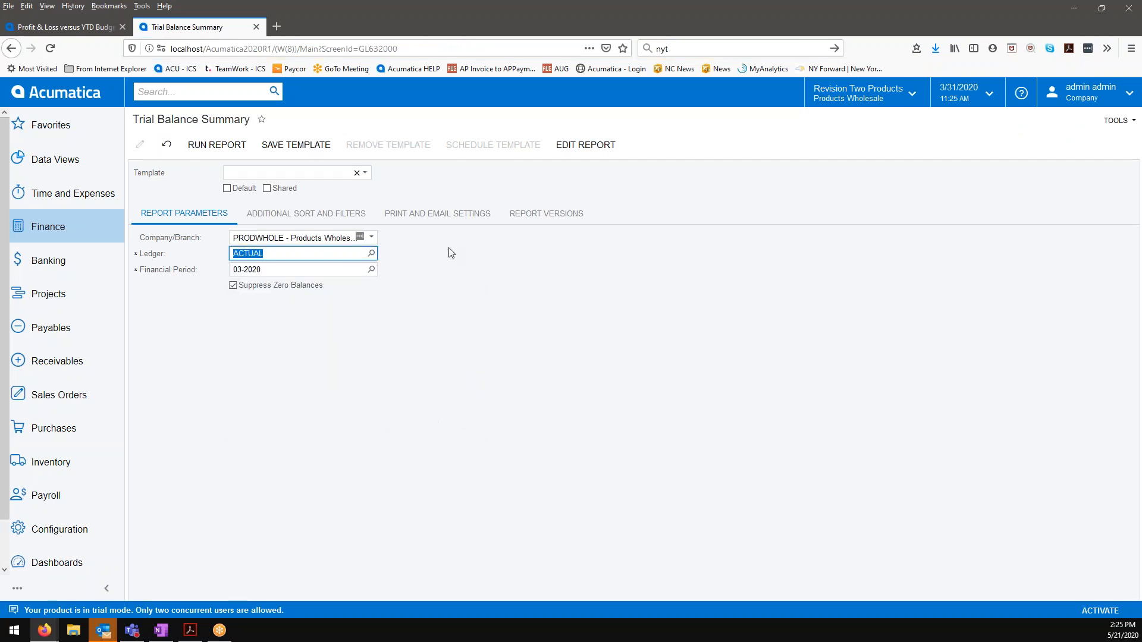
# Step: Open the Budgets screen and load the budget for financial year 2020
pyautogui.click(89, 231)
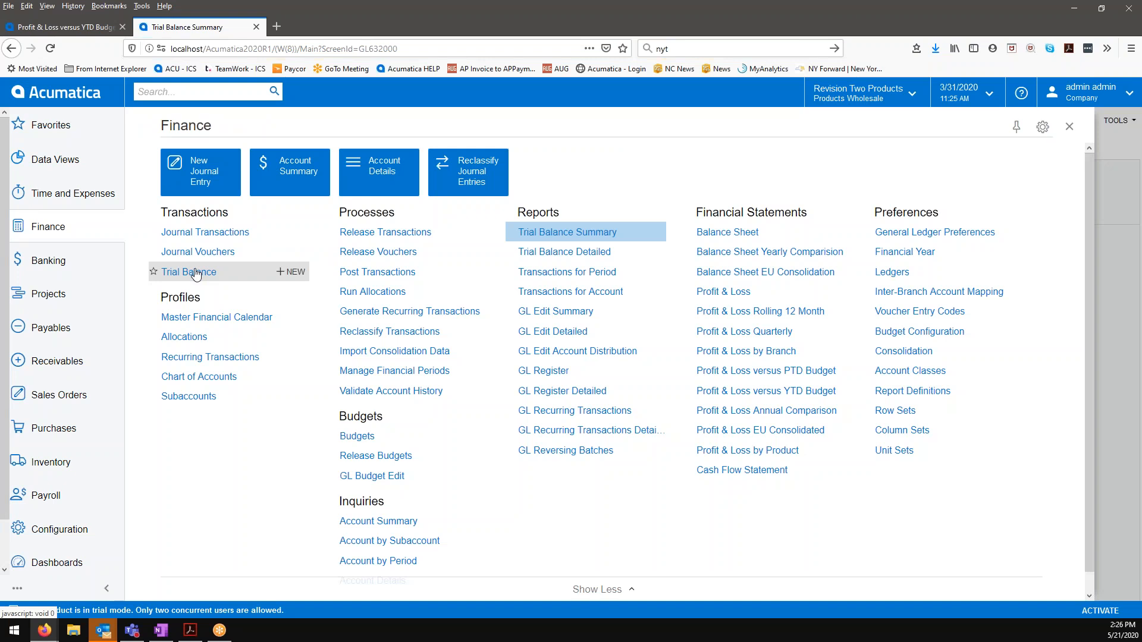
pyautogui.click(342, 435)
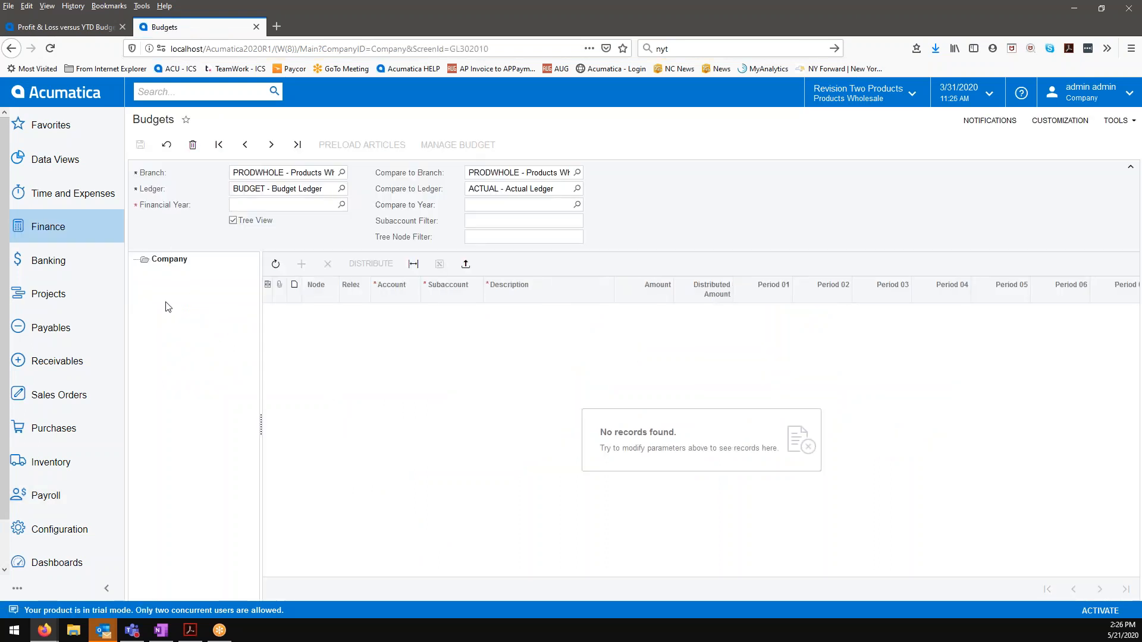
pyautogui.click(343, 207)
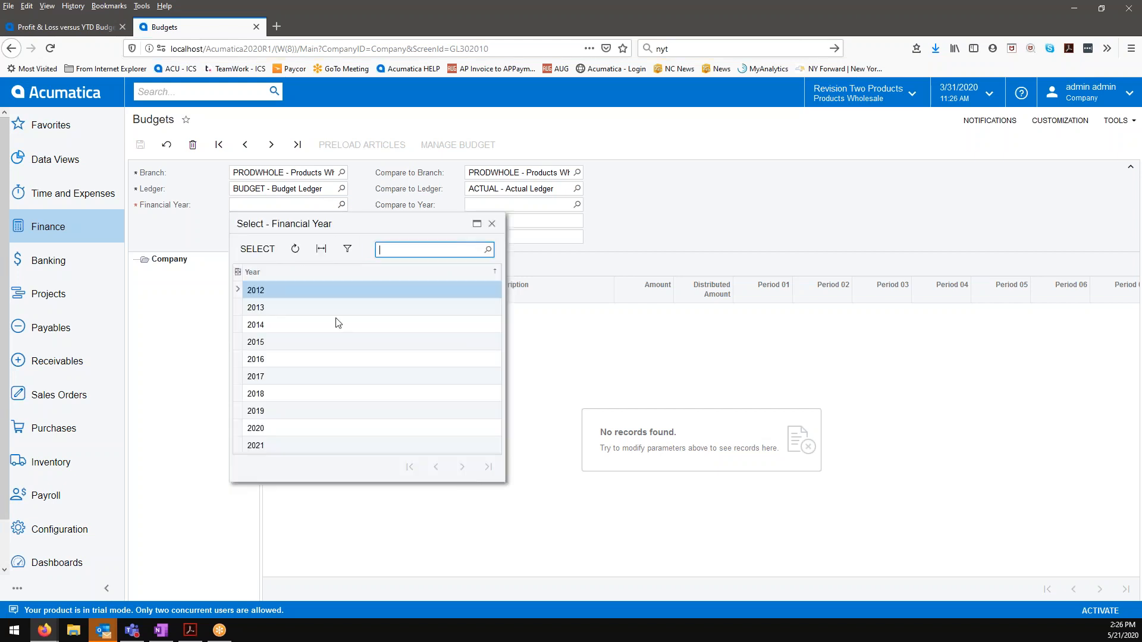
pyautogui.click(273, 429)
pyautogui.press('Return')
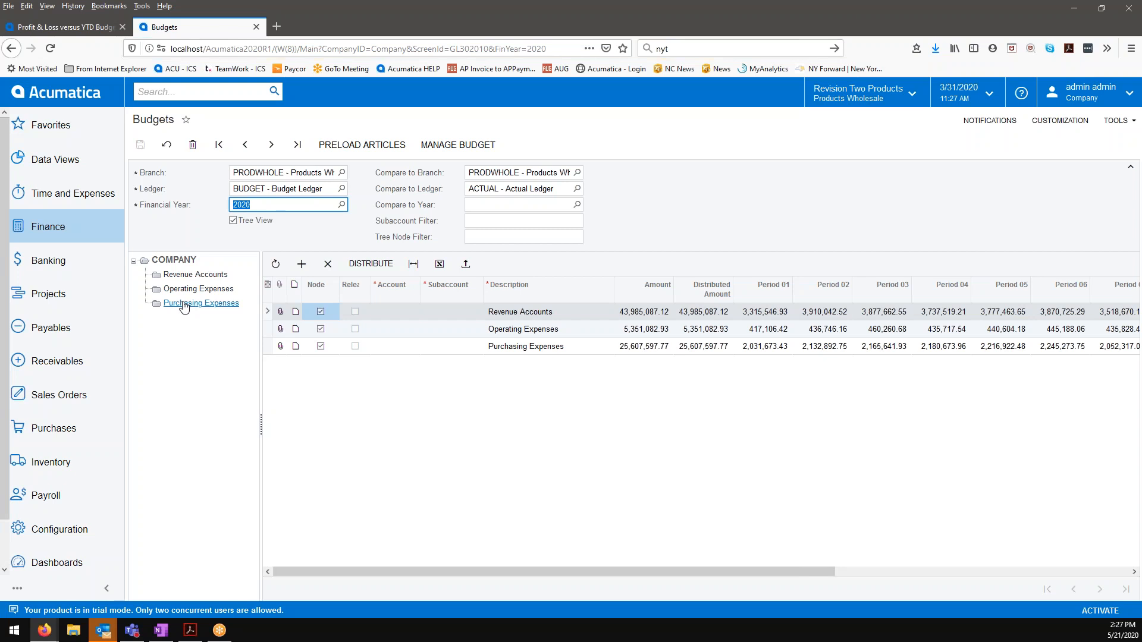
# Step: Load the 2021 budget, switch the branch to PRODRETAIL and create its 2021 budget tree from the budget configuration
pyautogui.click(341, 204)
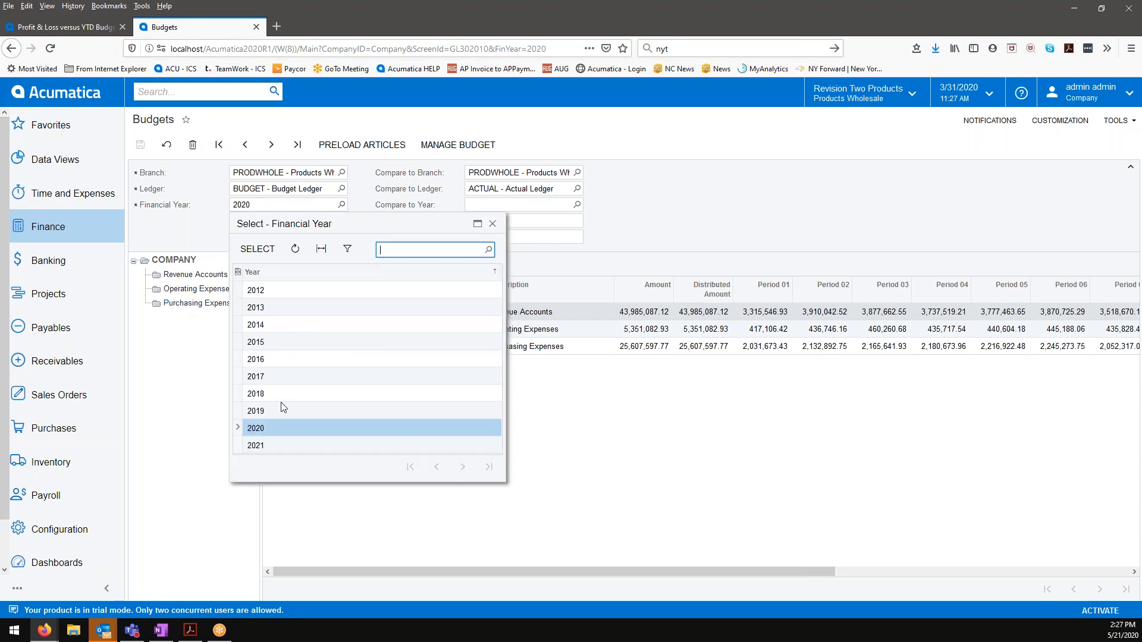
pyautogui.doubleClick(276, 447)
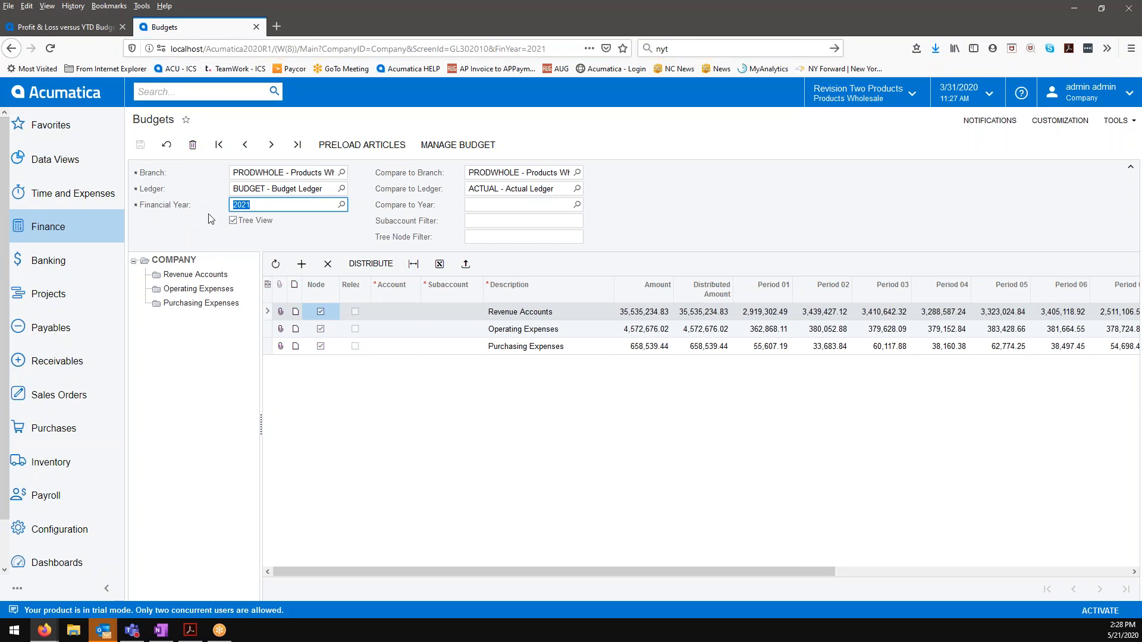
pyautogui.click(342, 172)
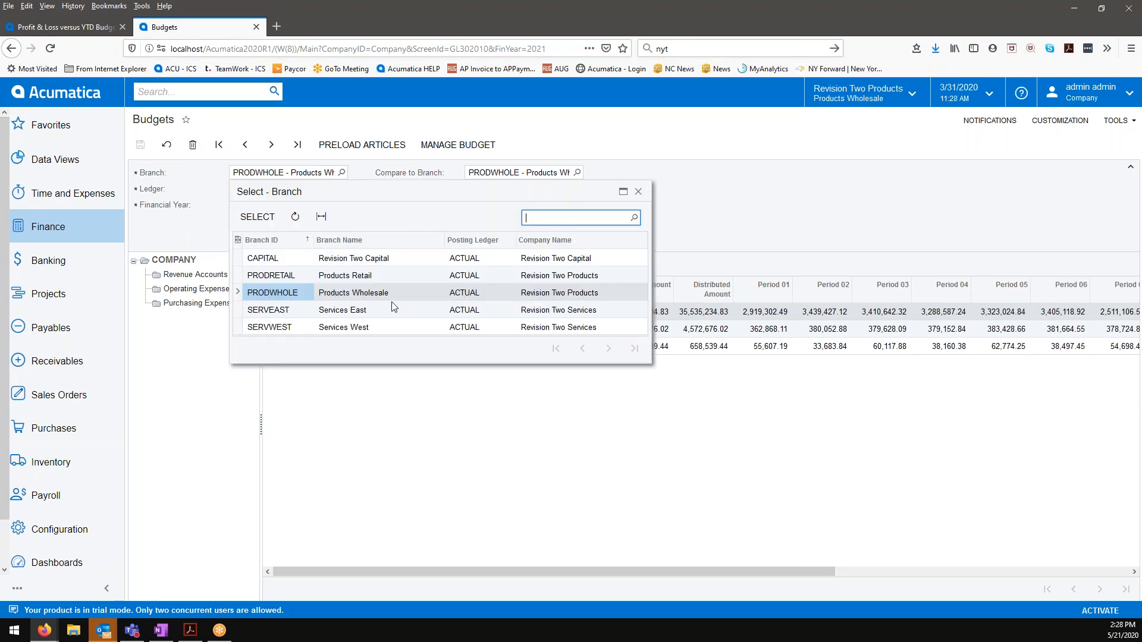
pyautogui.click(333, 276)
pyautogui.click(257, 217)
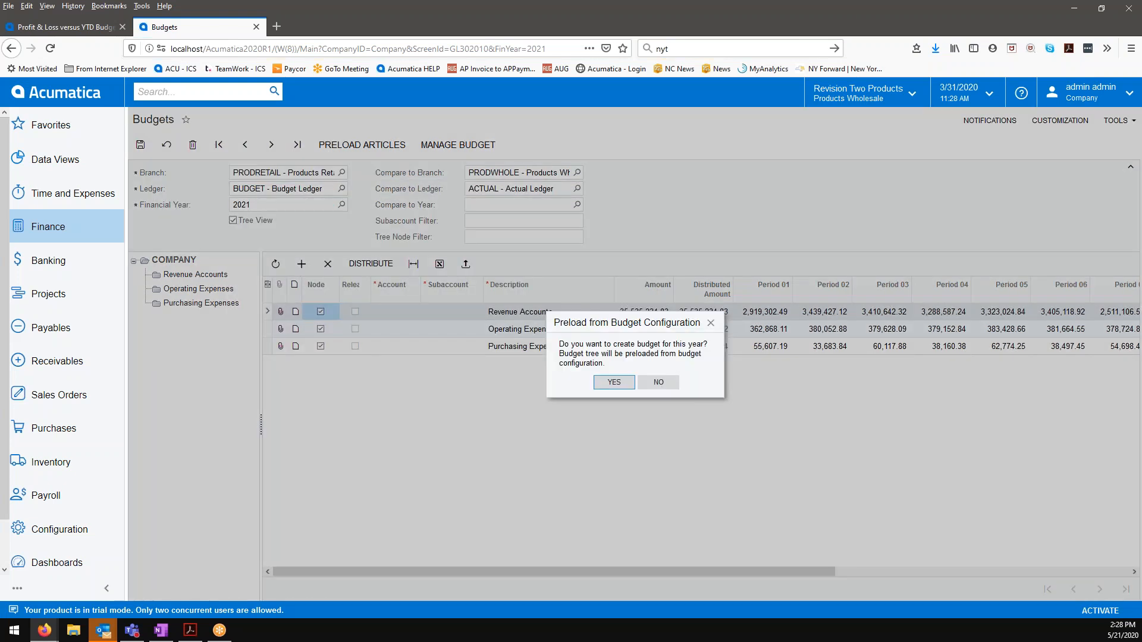
pyautogui.click(613, 381)
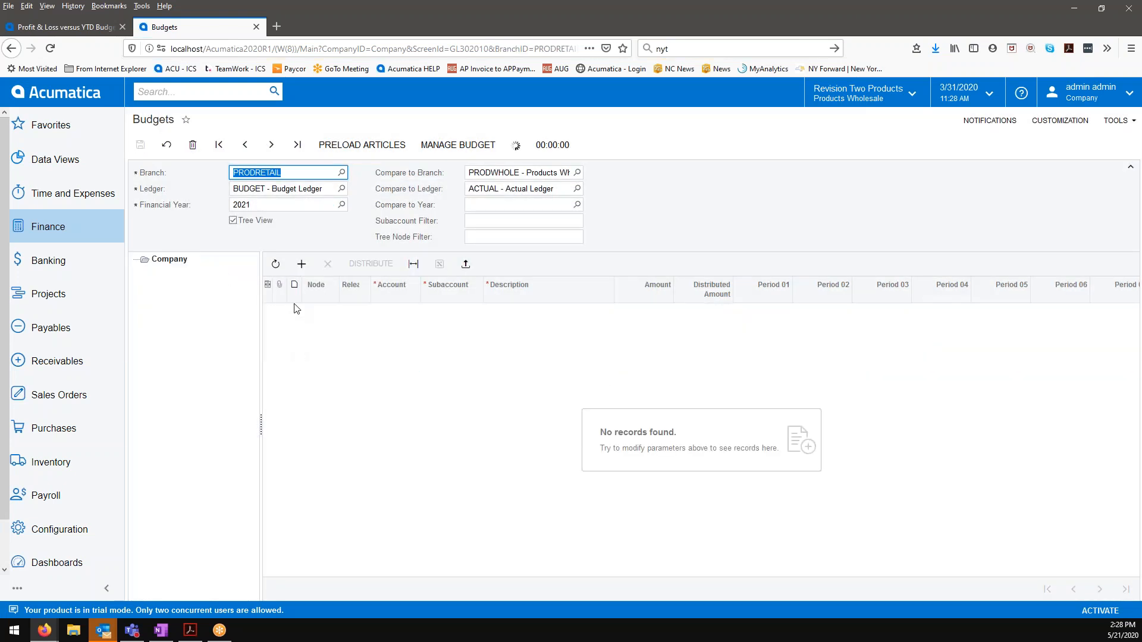
# Step: Check the PRODRETAIL branch for 2020 and 2016 budgets, declining to create a budget for either year
pyautogui.click(341, 205)
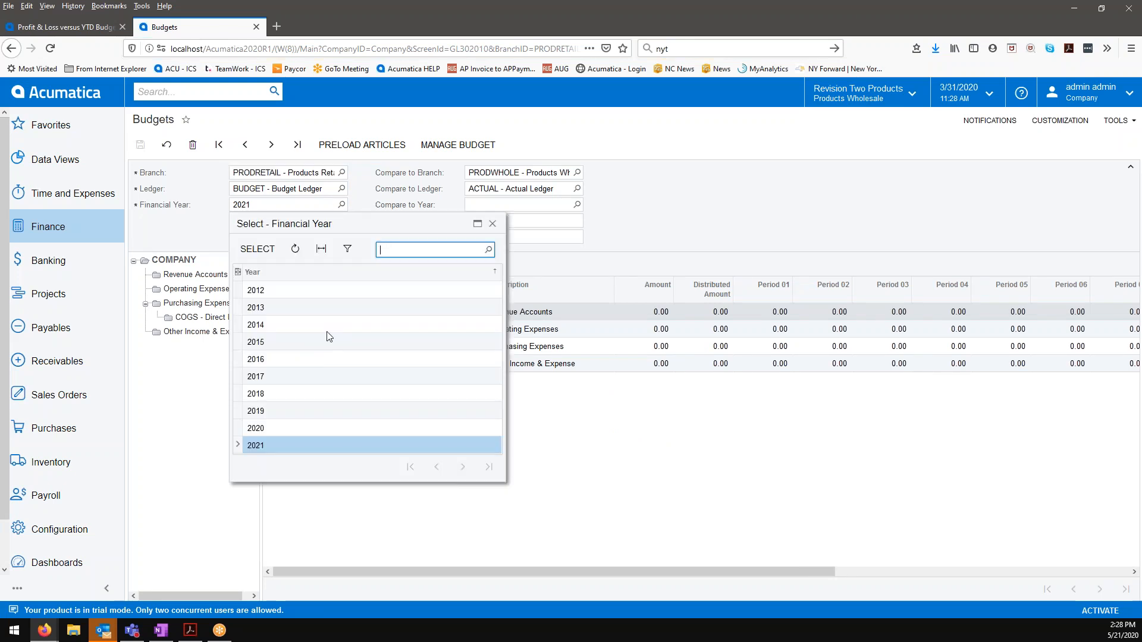
pyautogui.click(281, 428)
pyautogui.click(263, 254)
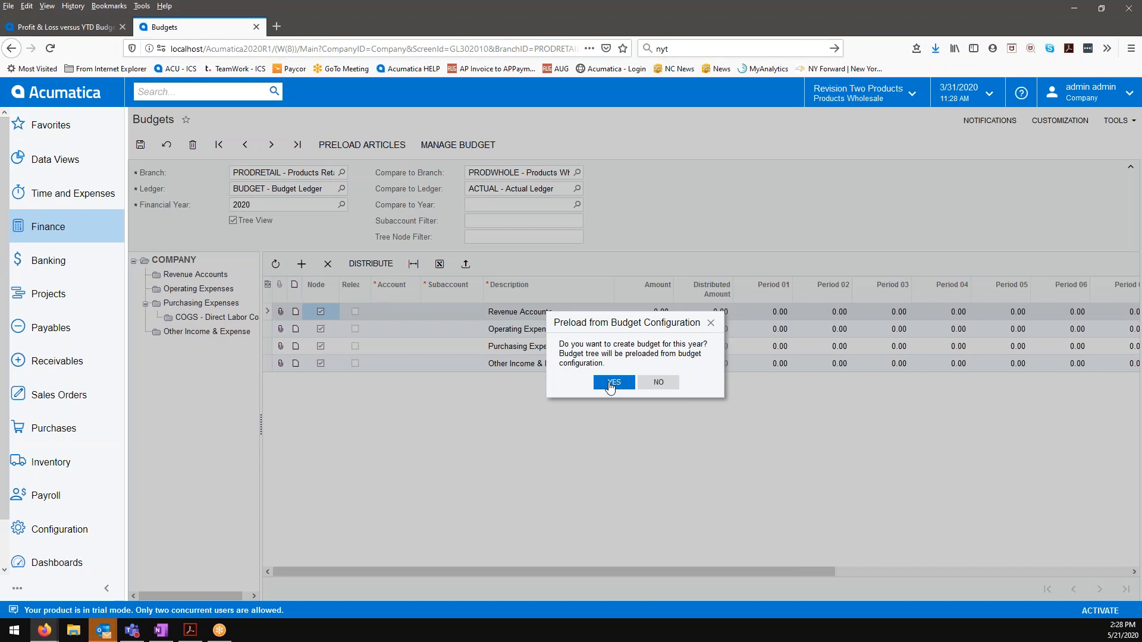
pyautogui.click(658, 382)
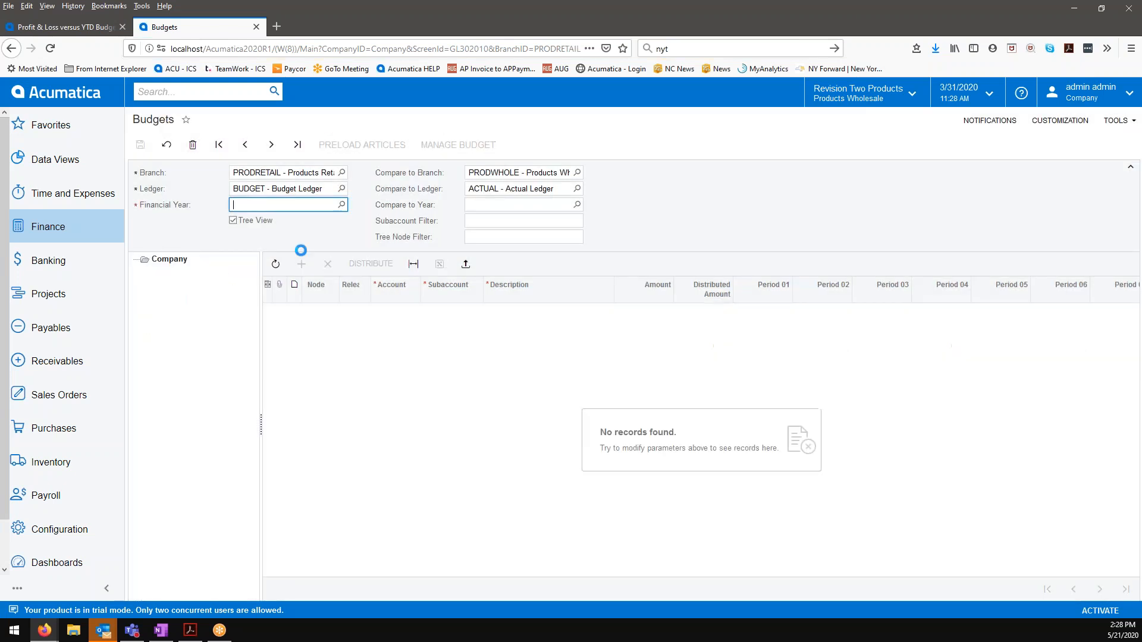
pyautogui.click(341, 205)
pyautogui.click(256, 359)
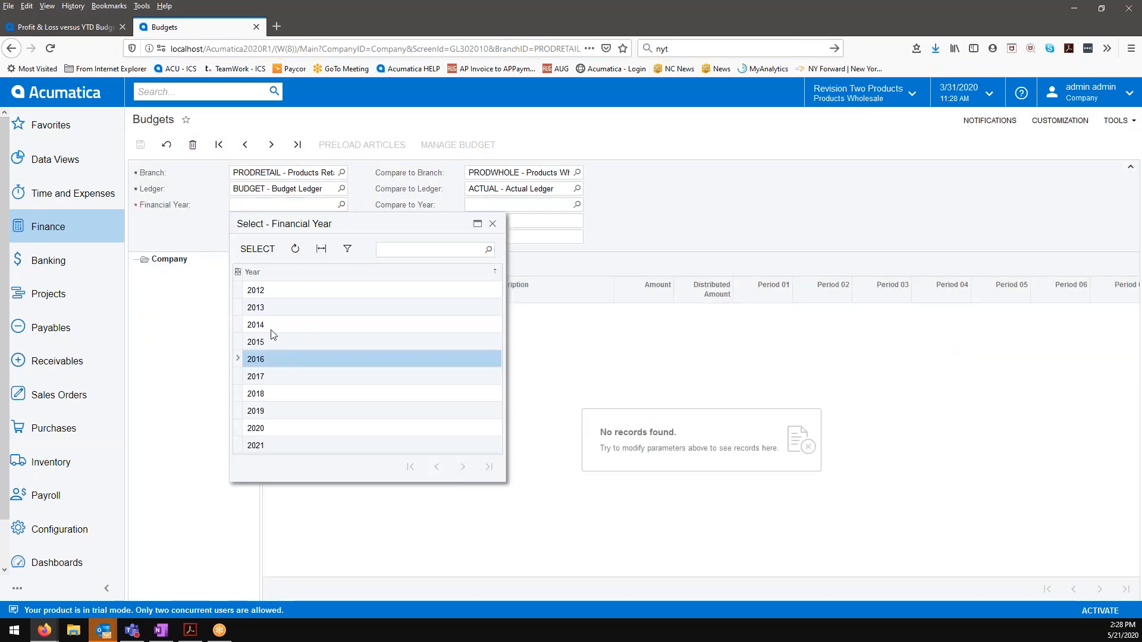
pyautogui.click(257, 250)
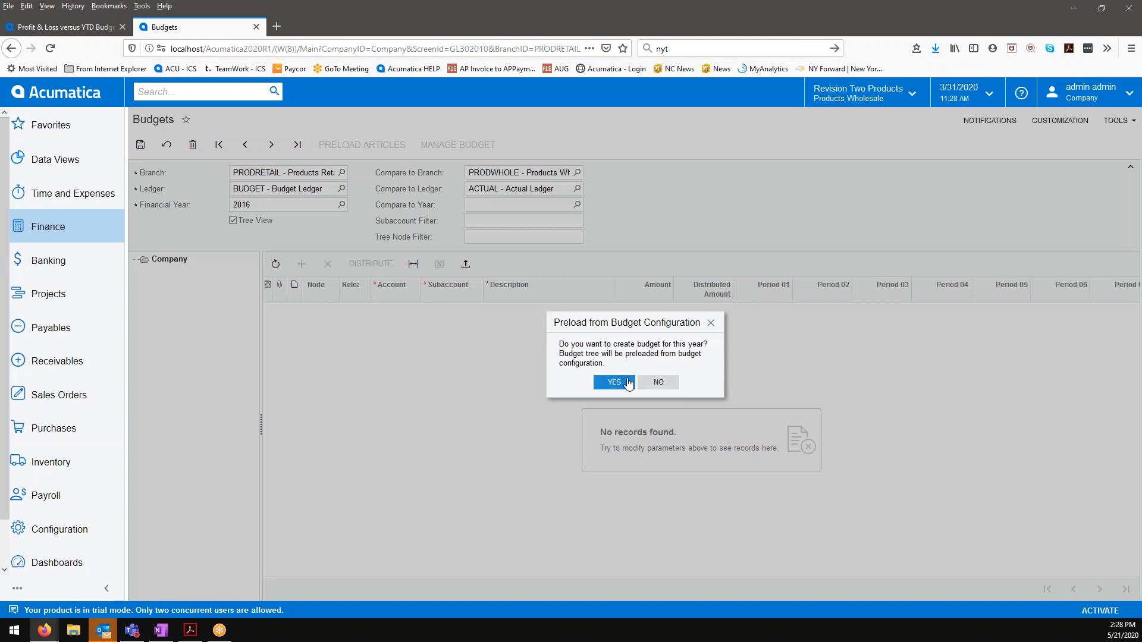
pyautogui.click(657, 382)
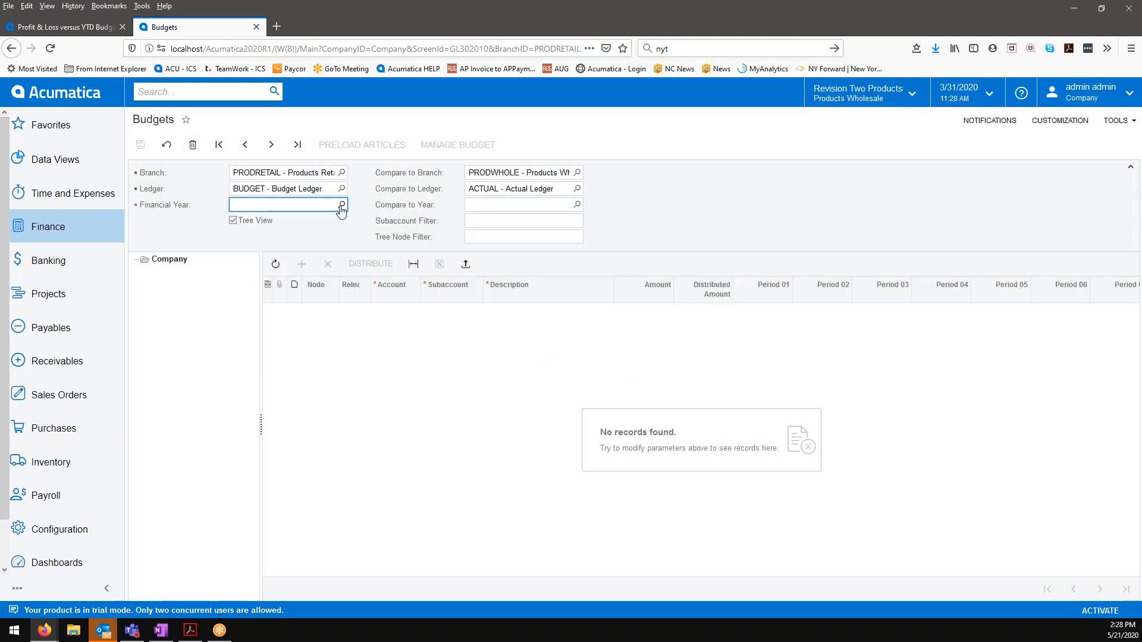
# Step: Check the SERVEAST branch for a 2020 budget, declining to create one from the budget configuration
pyautogui.click(341, 172)
pyautogui.click(325, 310)
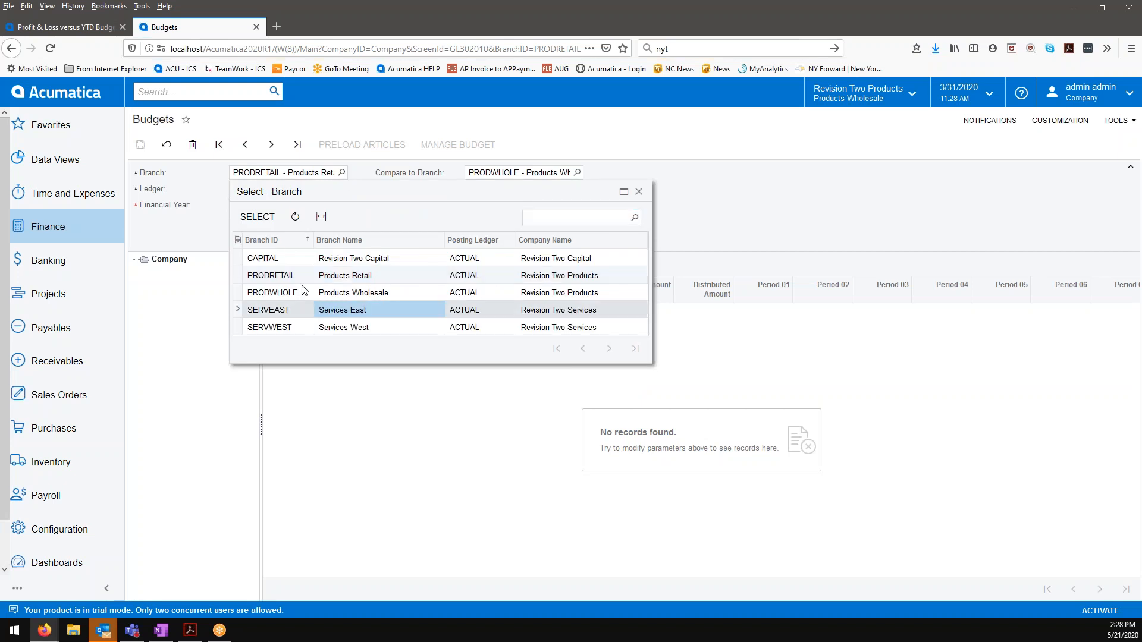
pyautogui.click(265, 221)
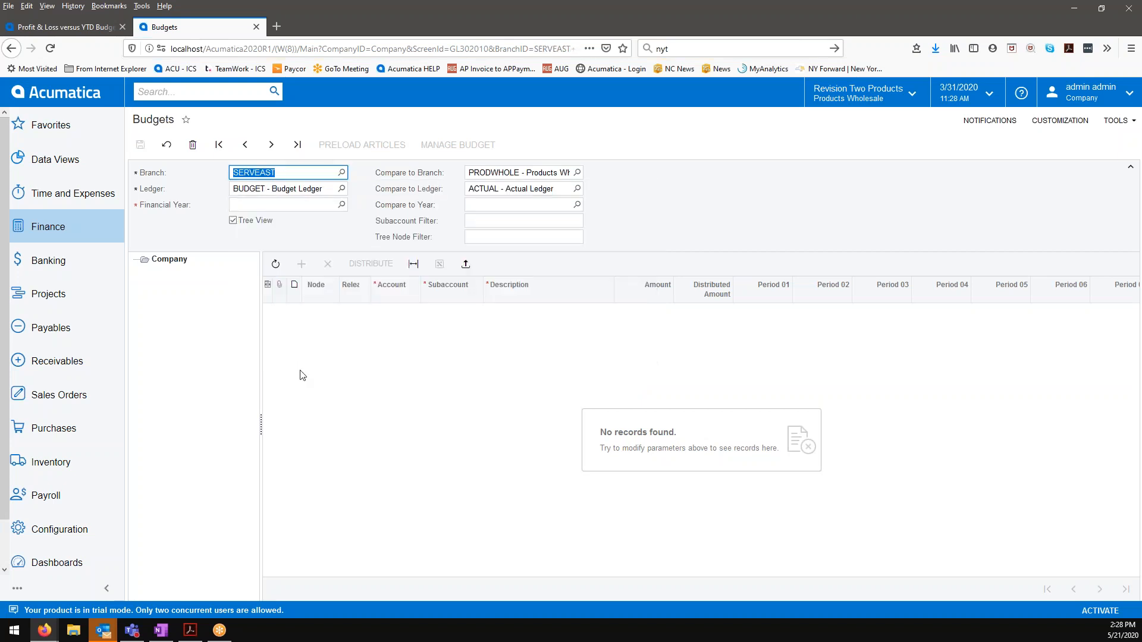
pyautogui.click(342, 205)
pyautogui.click(317, 428)
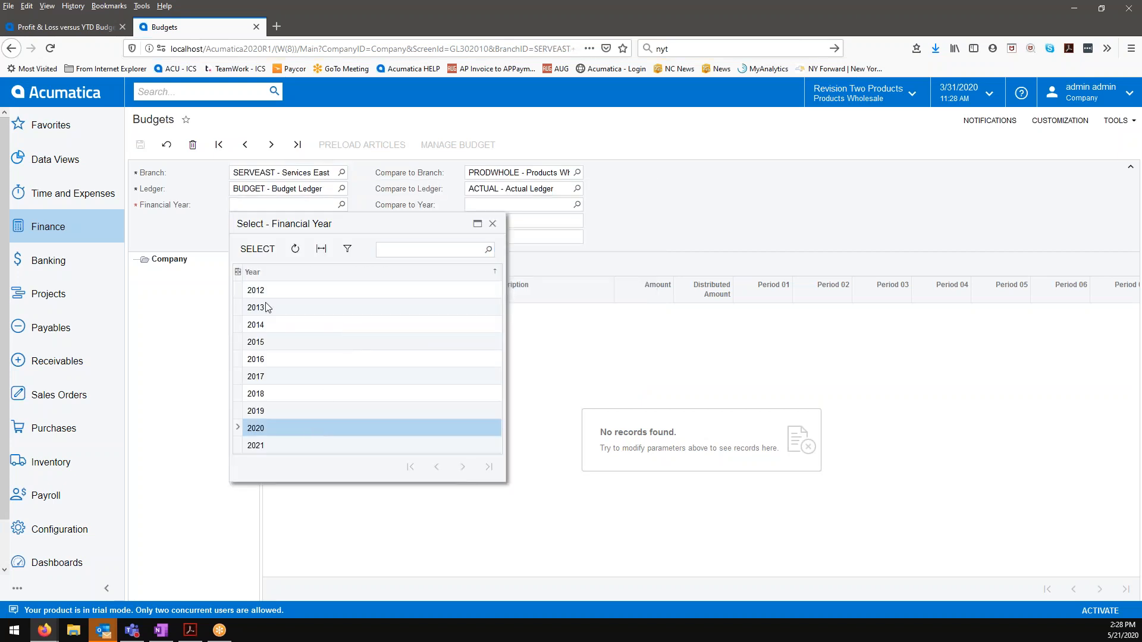
pyautogui.click(265, 257)
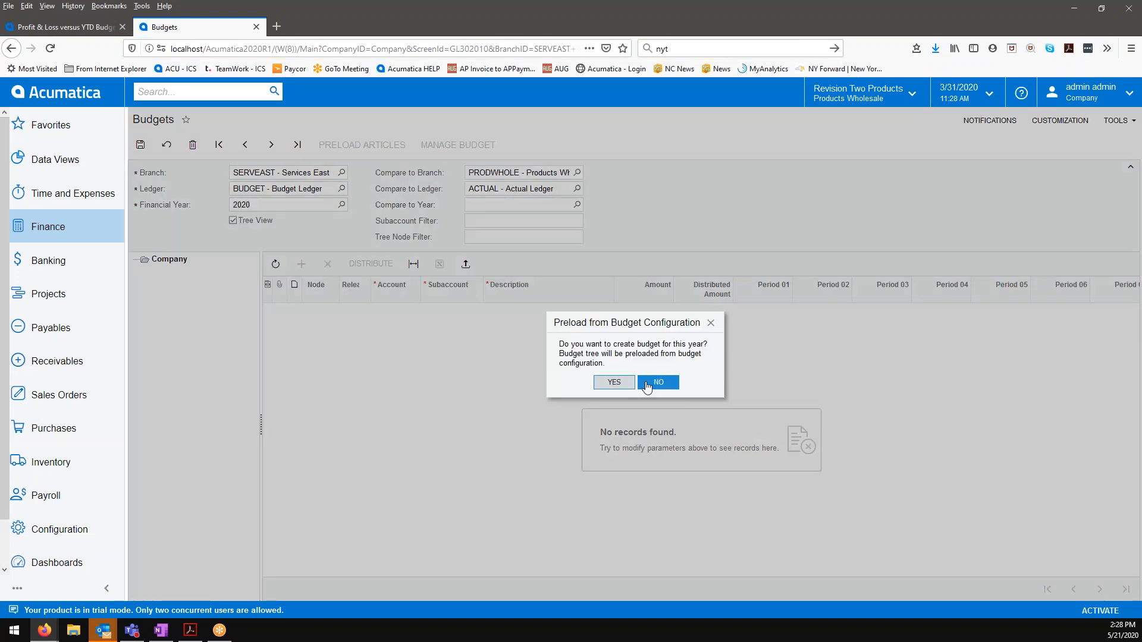
pyautogui.click(658, 382)
# Step: Return to the PRODRETAIL branch and load its budget for financial year 2021
pyautogui.click(341, 173)
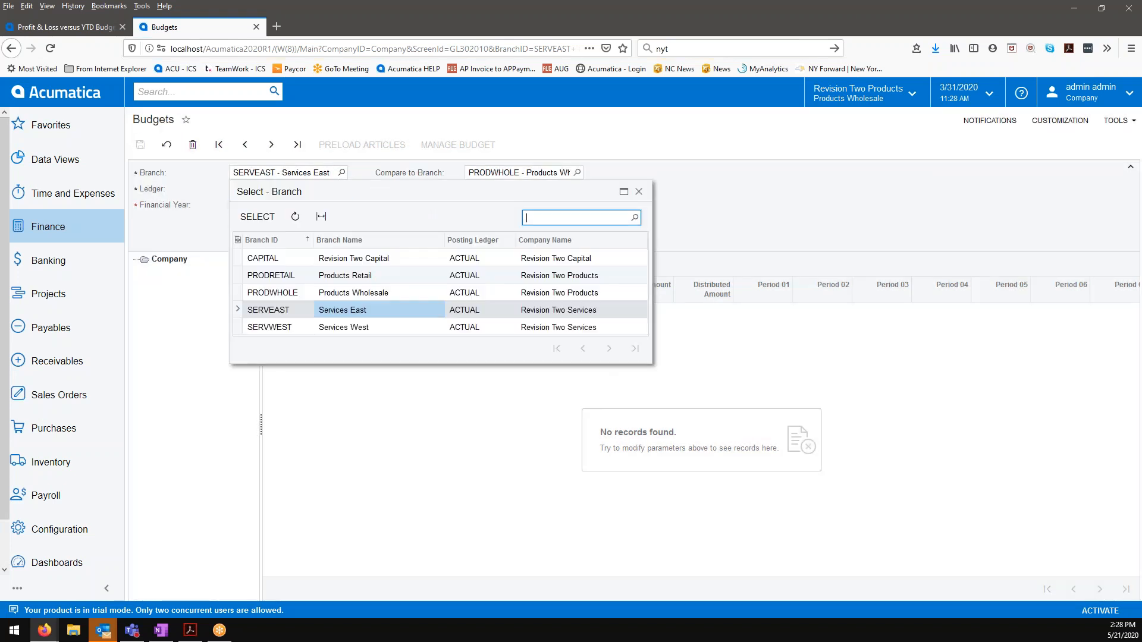
pyautogui.click(324, 278)
pyautogui.click(257, 216)
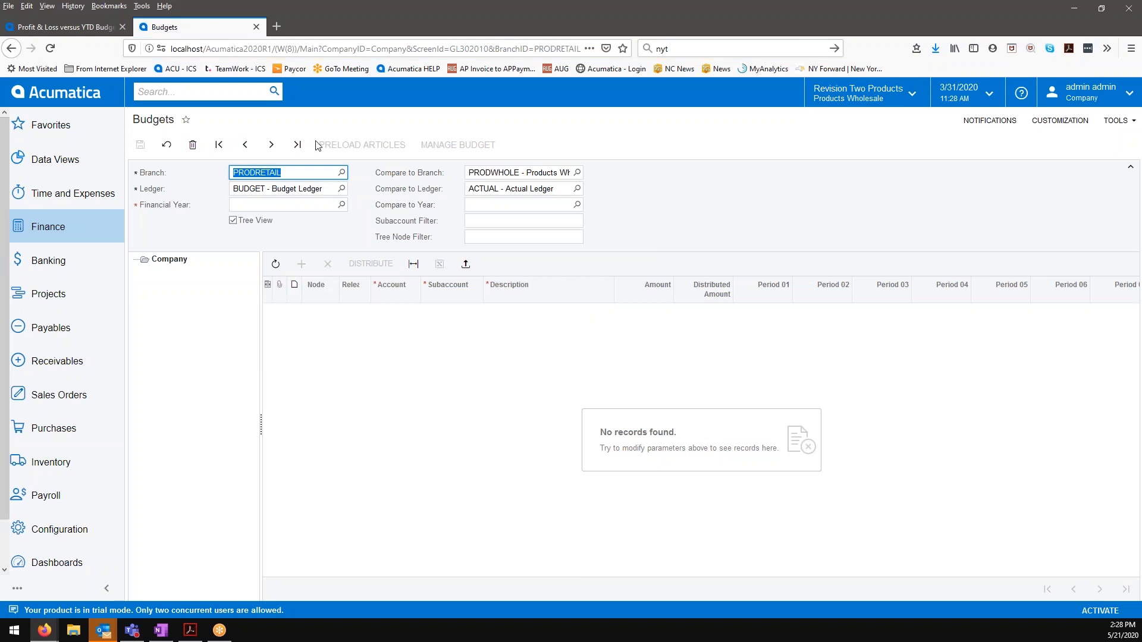
pyautogui.click(341, 205)
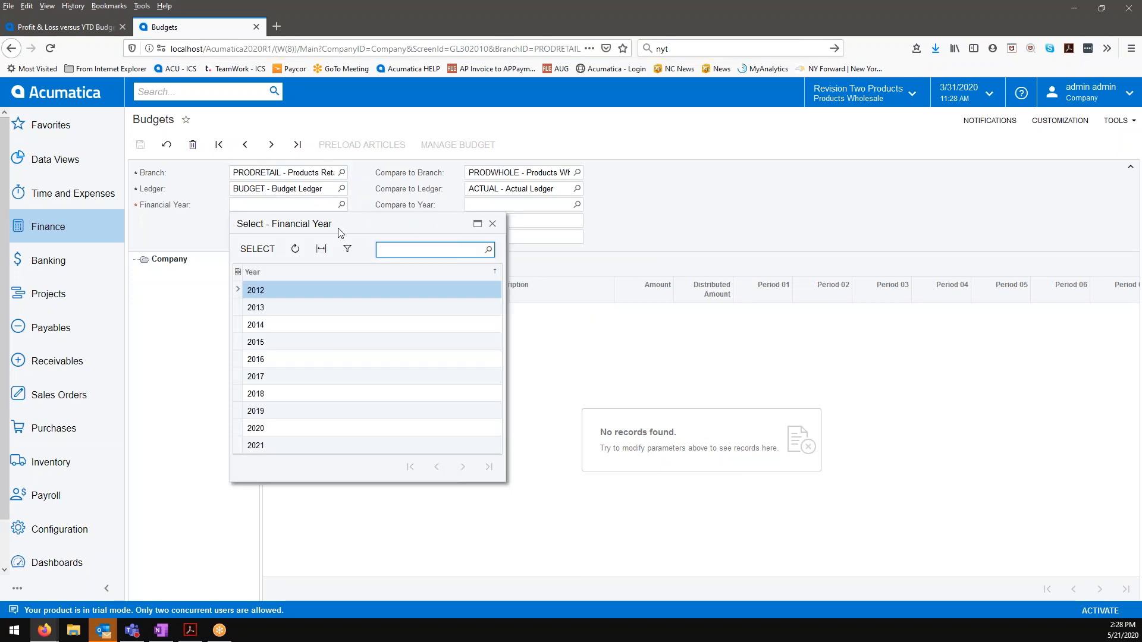
pyautogui.click(274, 447)
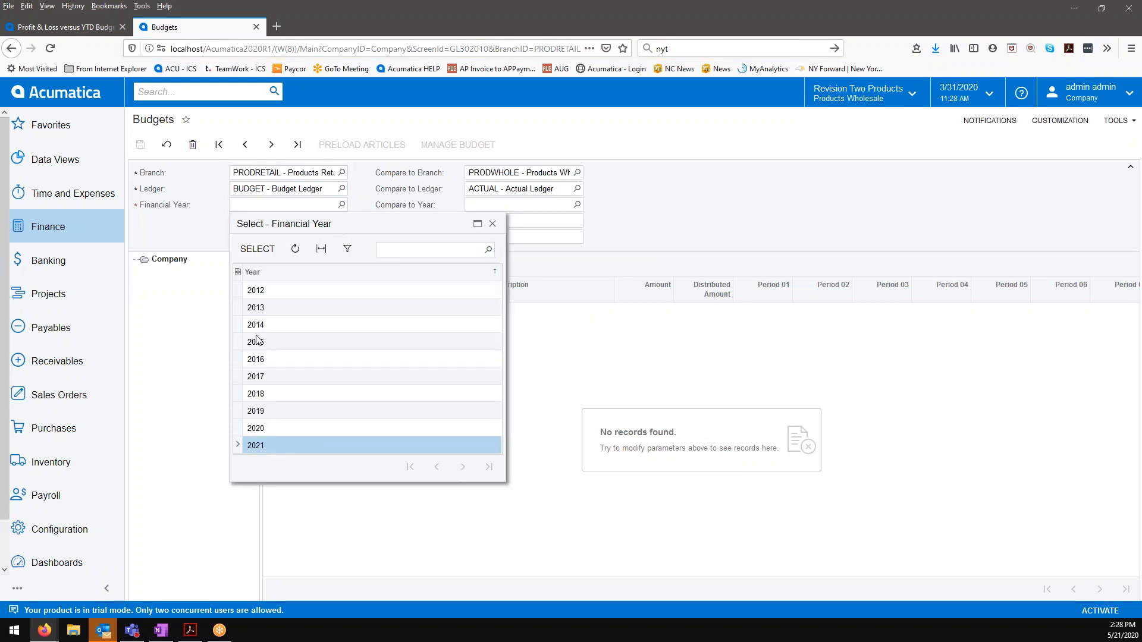
pyautogui.click(257, 250)
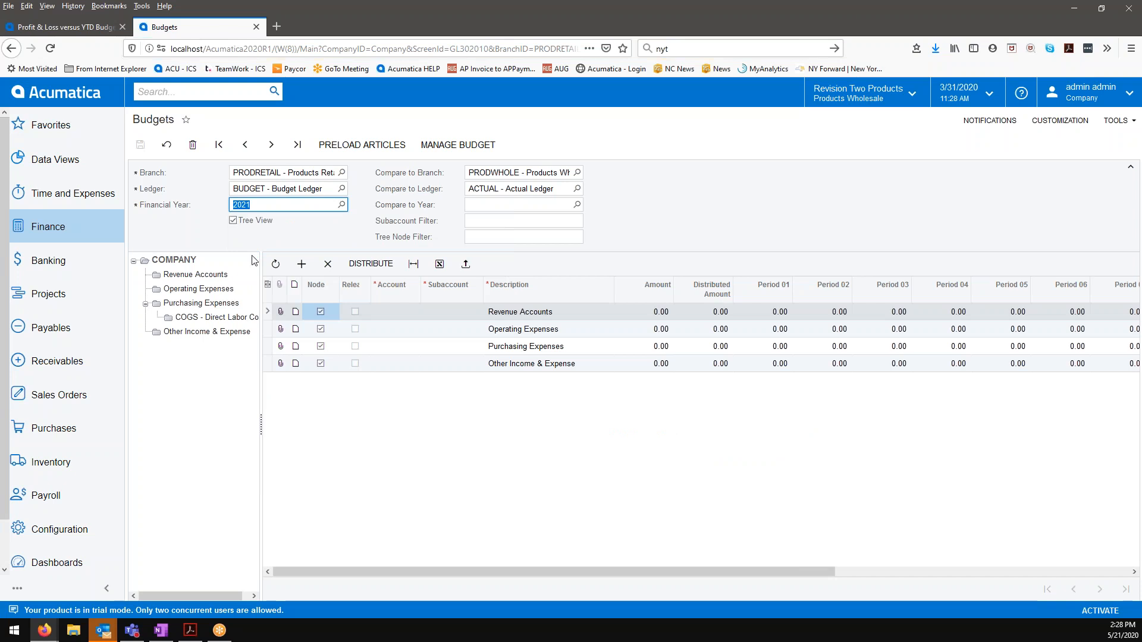
# Step: Preload articles for all accounts from PRODWHOLE's 2018 actual ledger at 100%, updating existing and loading nonexistent ones, and discard the unsaved changes
pyautogui.click(323, 146)
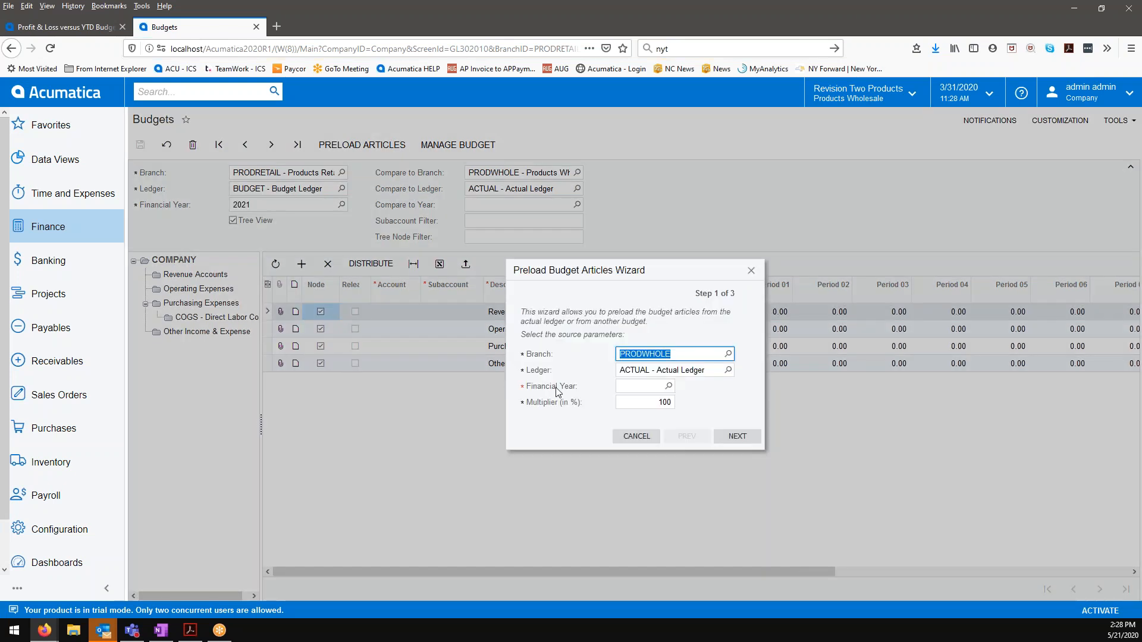
pyautogui.click(668, 386)
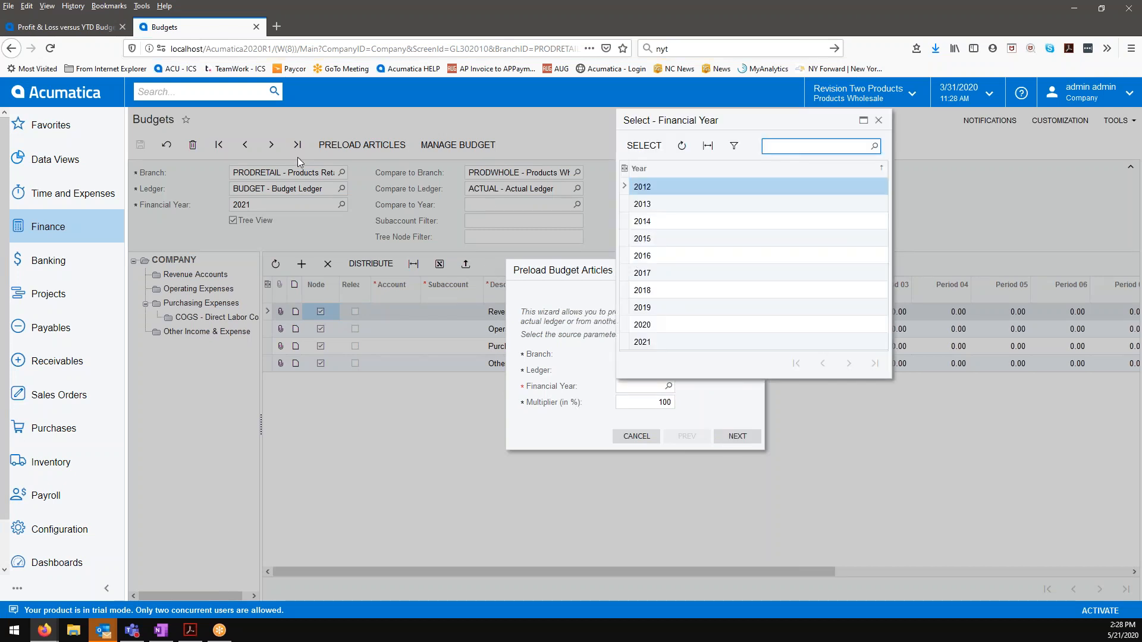
pyautogui.click(645, 291)
pyautogui.click(643, 145)
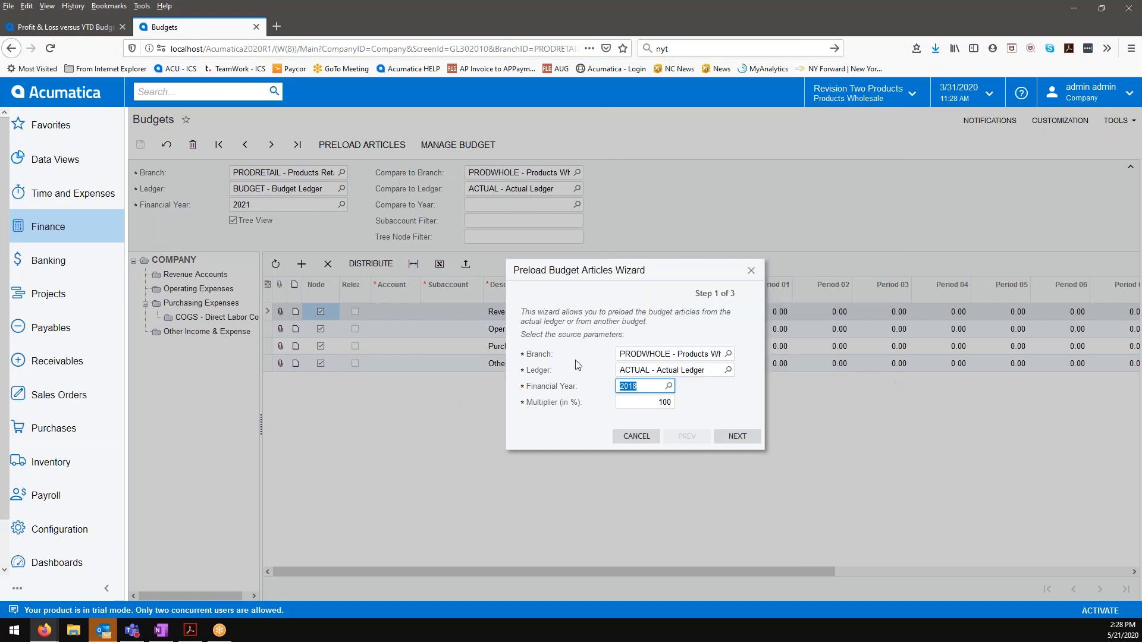
pyautogui.click(643, 403)
pyautogui.click(737, 436)
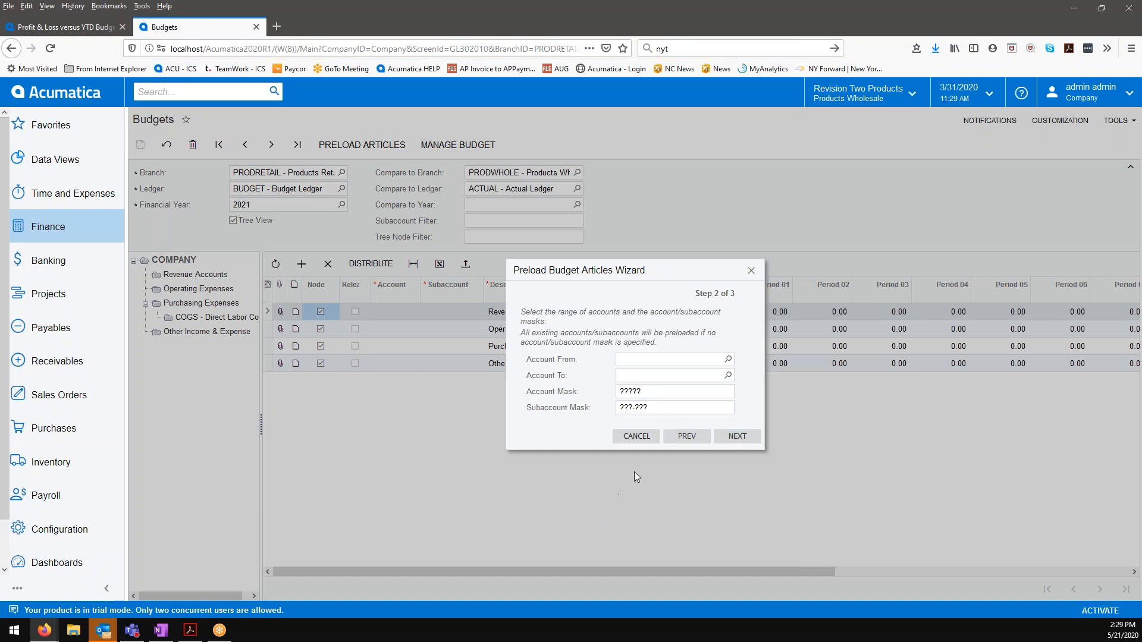
pyautogui.click(741, 439)
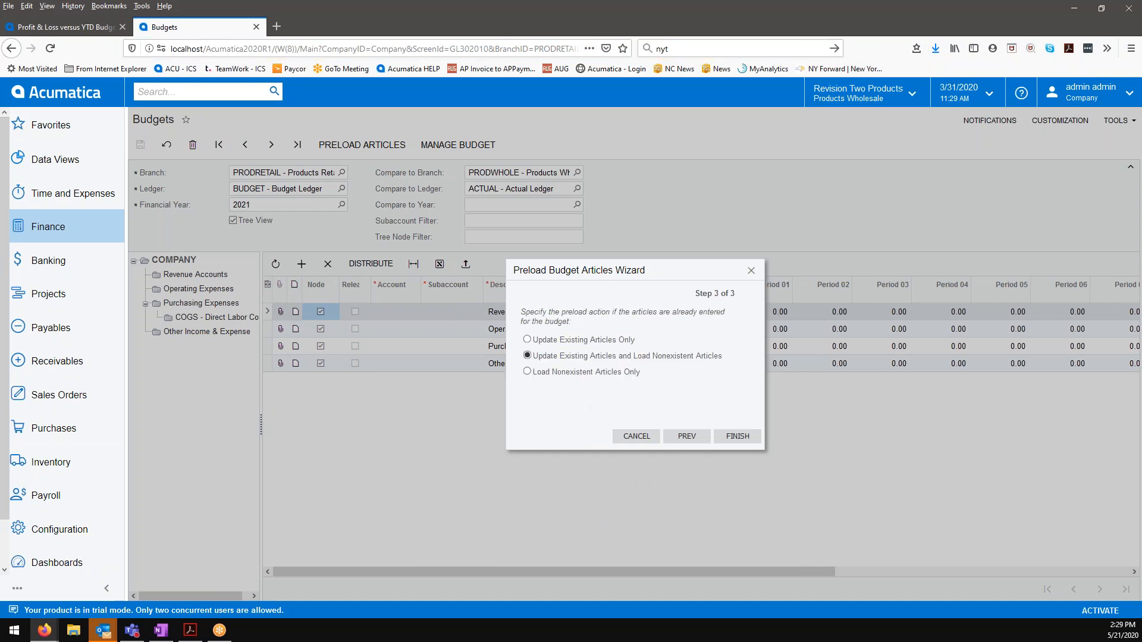
pyautogui.click(727, 439)
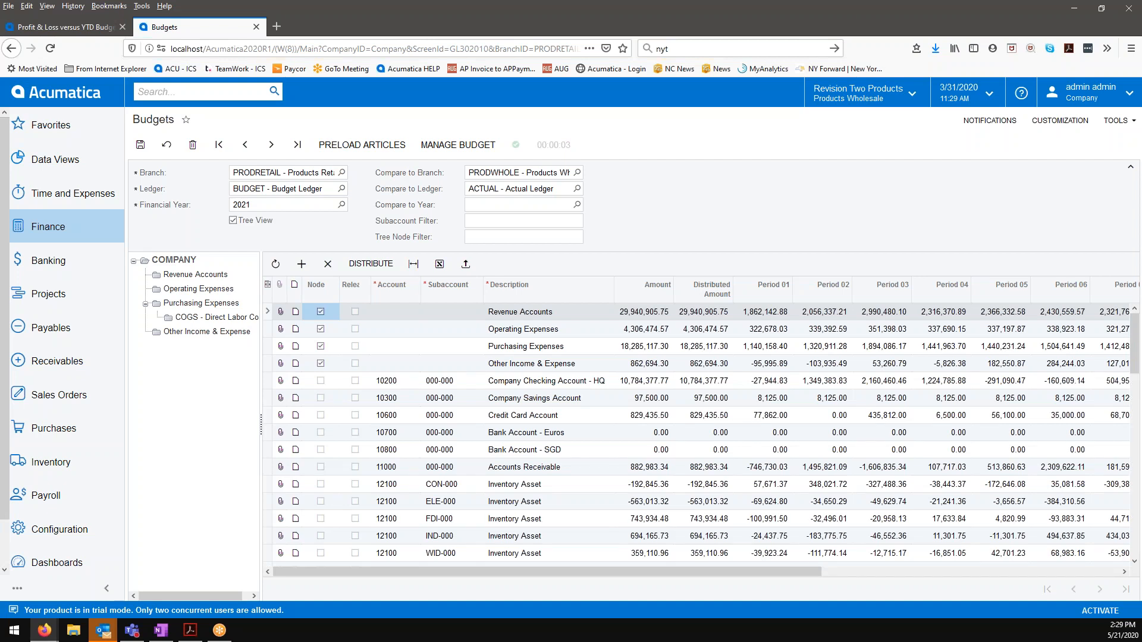
pyautogui.click(167, 144)
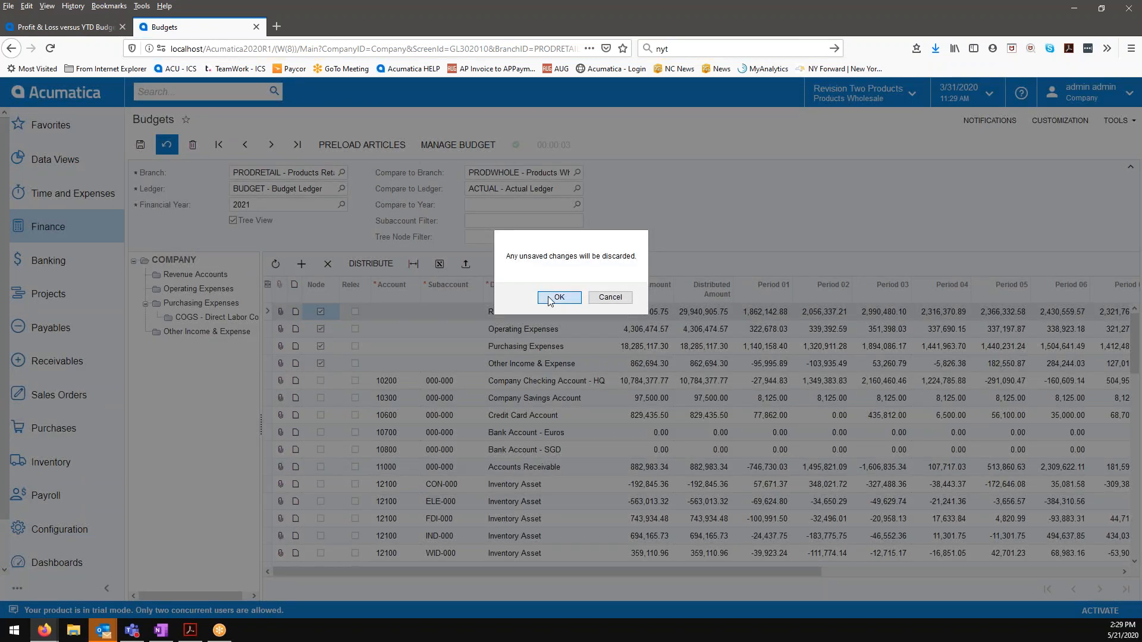
pyautogui.click(549, 299)
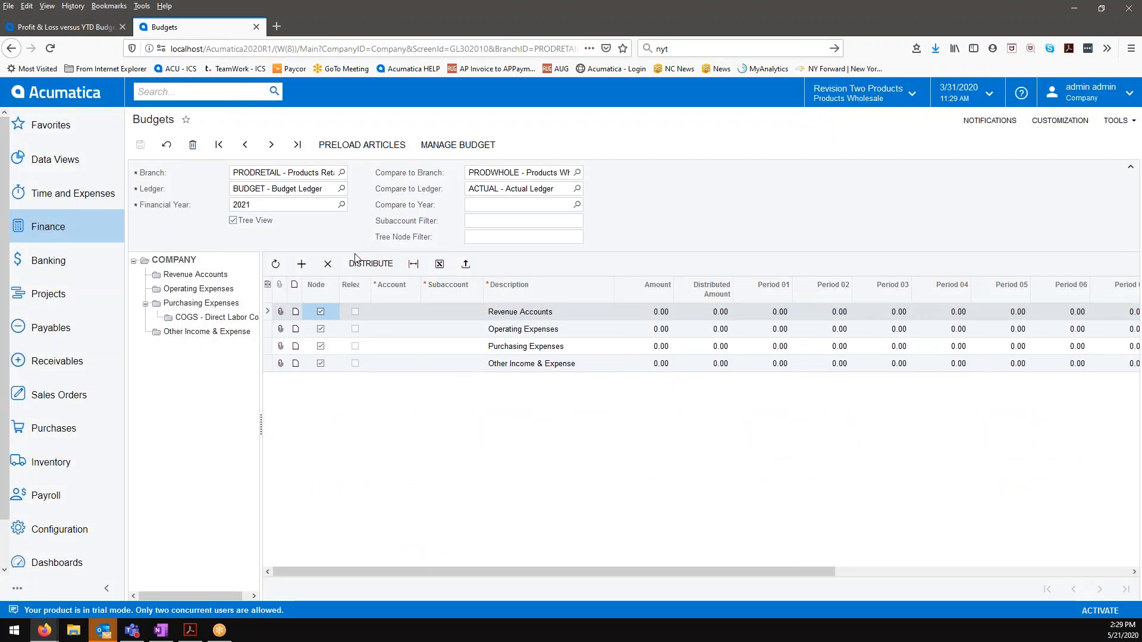
# Step: Turn off the tree view and set up an article preload from PRODWHOLE's 2018 actual ledger with a 105% multiplier
pyautogui.click(233, 220)
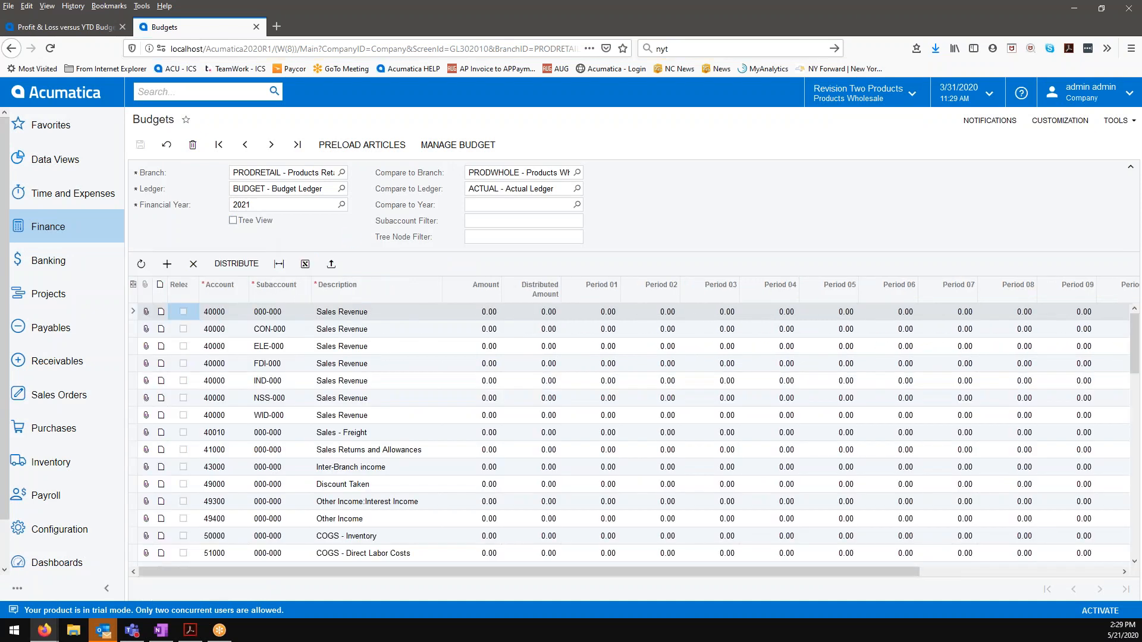
pyautogui.click(362, 145)
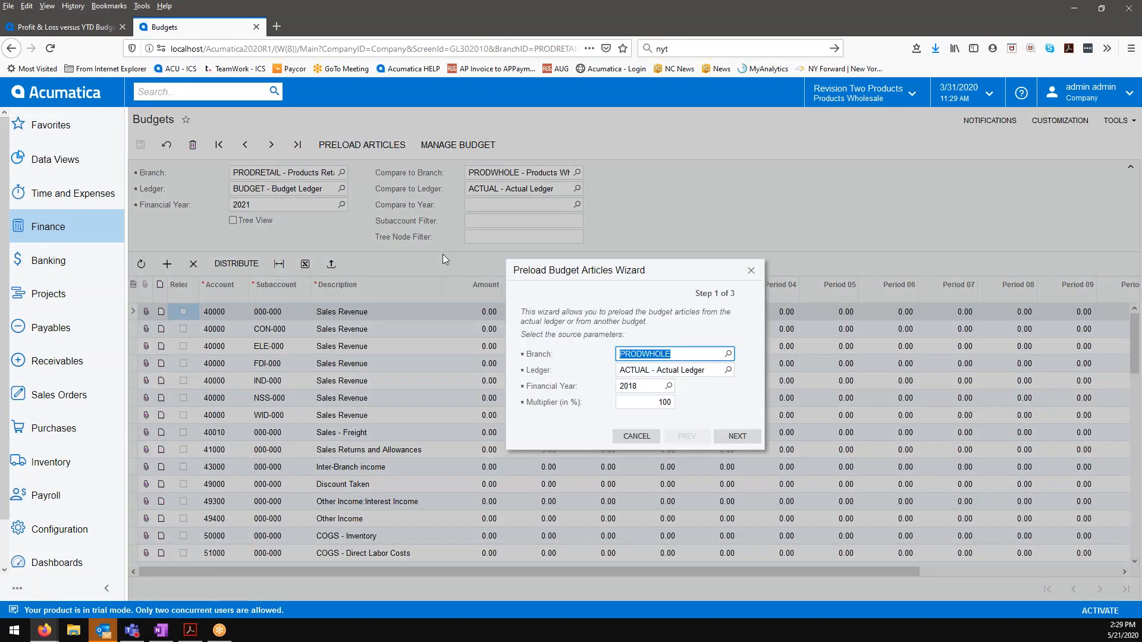
pyautogui.click(657, 405)
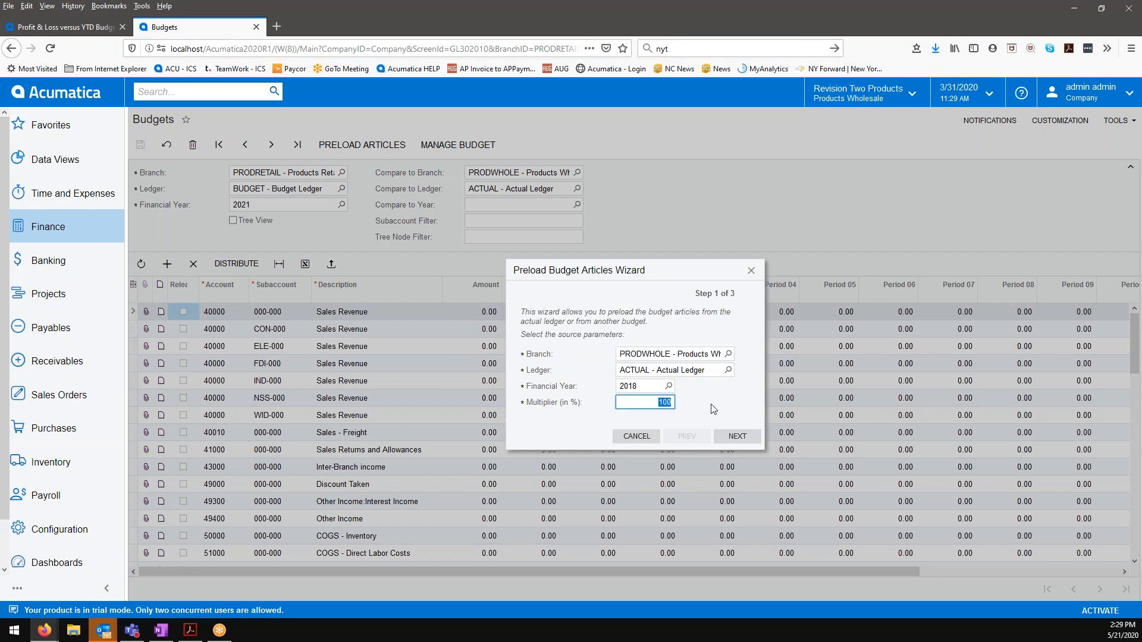
pyautogui.write('105')
pyautogui.click(738, 439)
# Step: Limit the preload to the account range from 40000 - Sales Revenue to 40010 - Sales - Freight
pyautogui.click(698, 361)
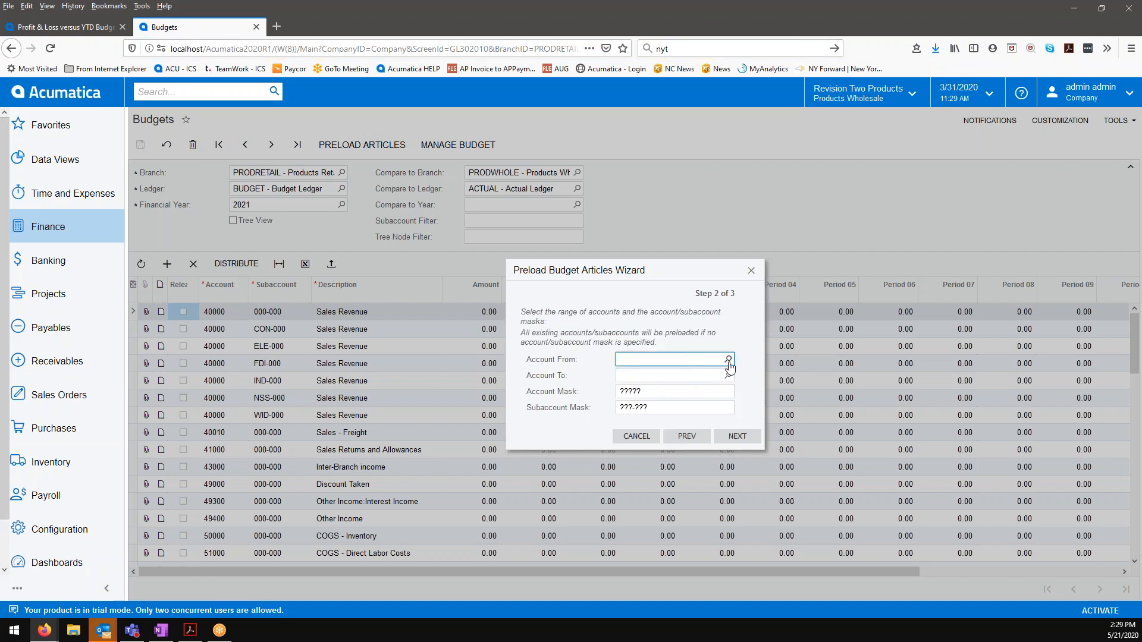
pyautogui.write('4000')
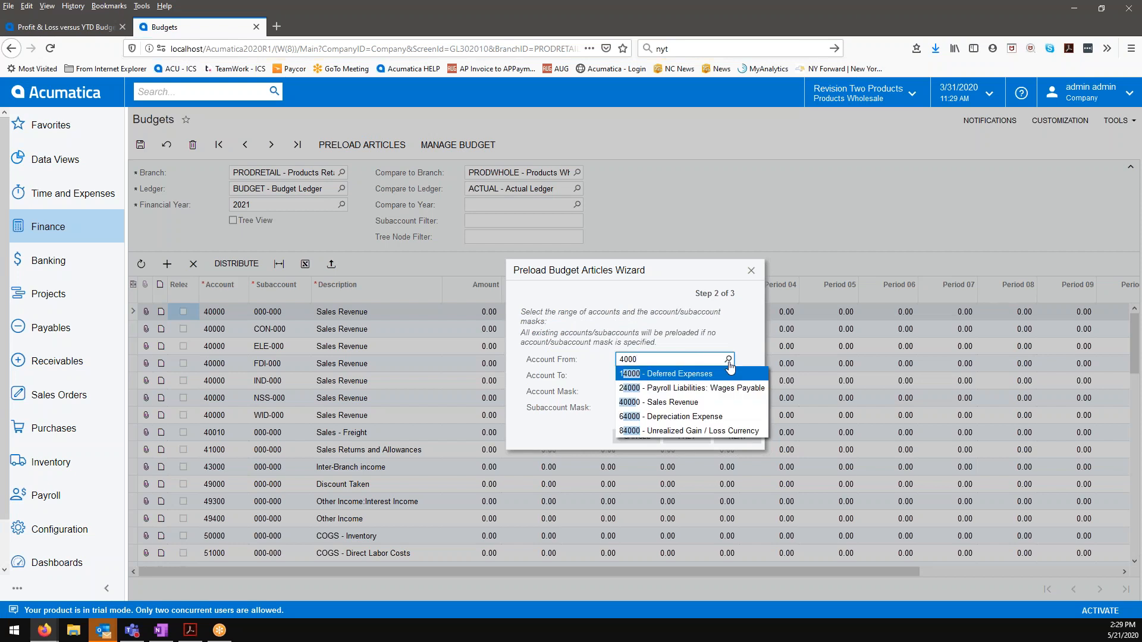
pyautogui.write('0')
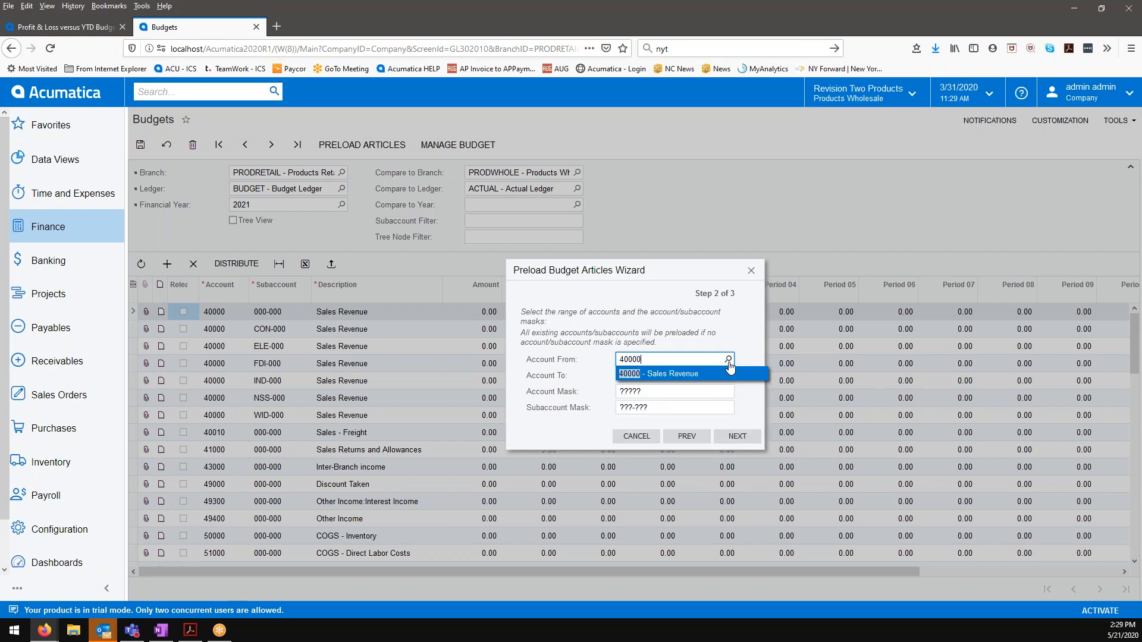
pyautogui.click(692, 374)
pyautogui.click(672, 376)
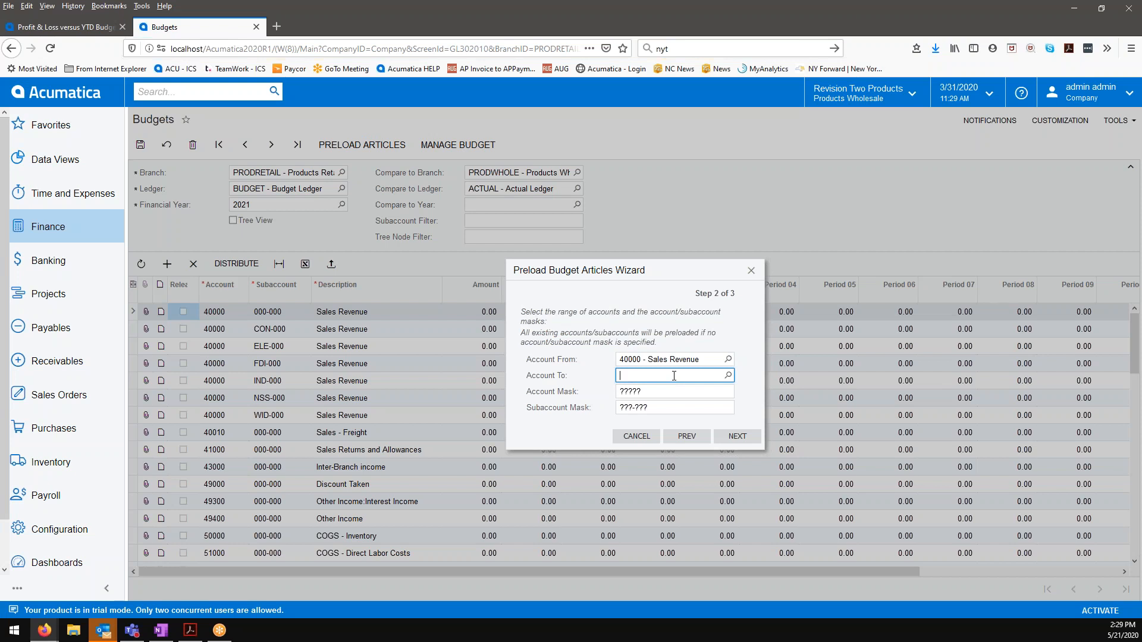
pyautogui.write('40010')
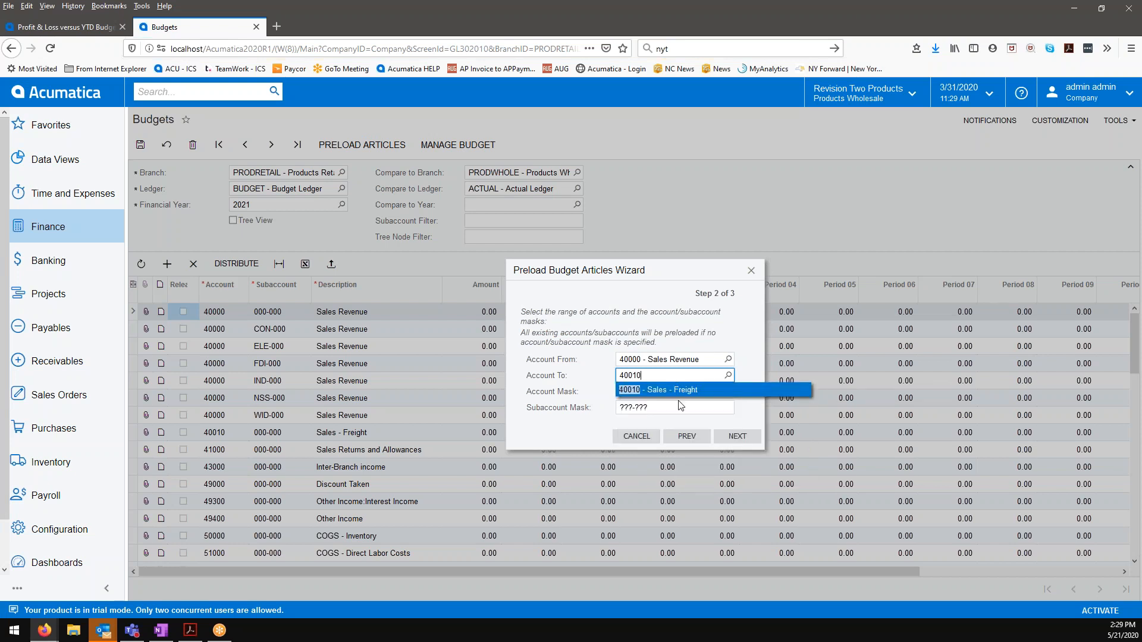
pyautogui.click(683, 390)
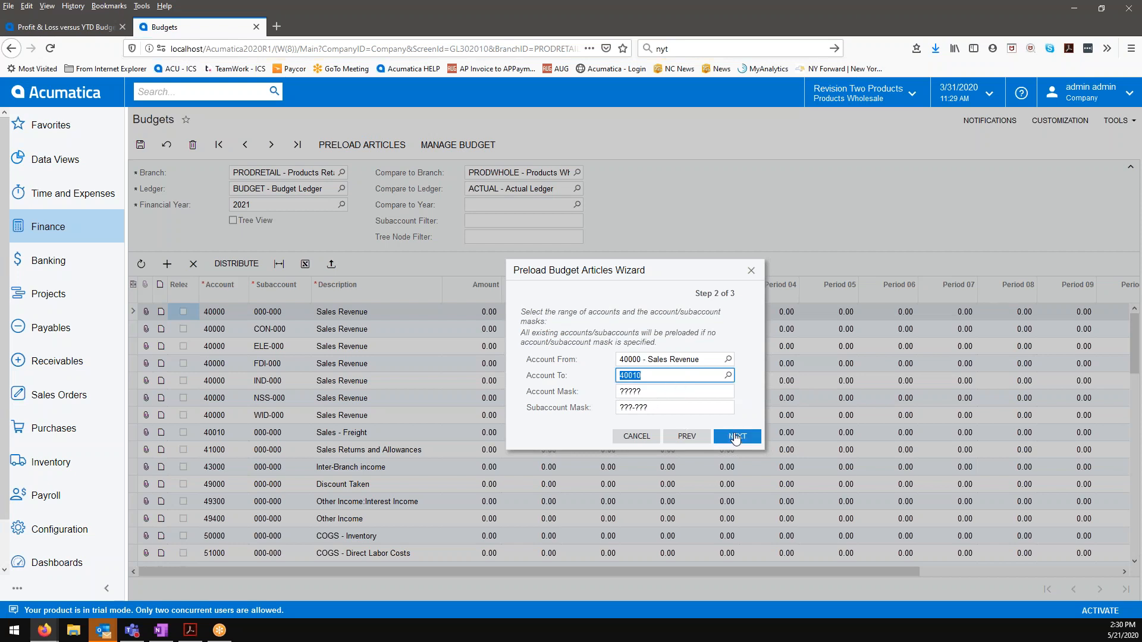
# Step: Finish the 105% sales account preload, updating existing articles only
pyautogui.click(734, 436)
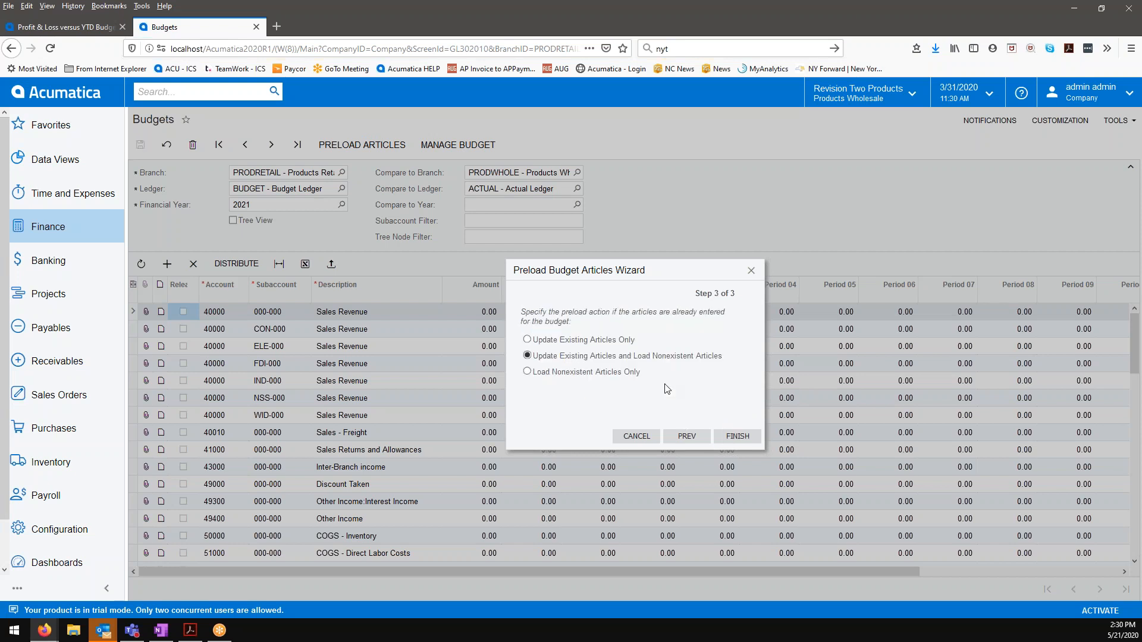
pyautogui.click(611, 340)
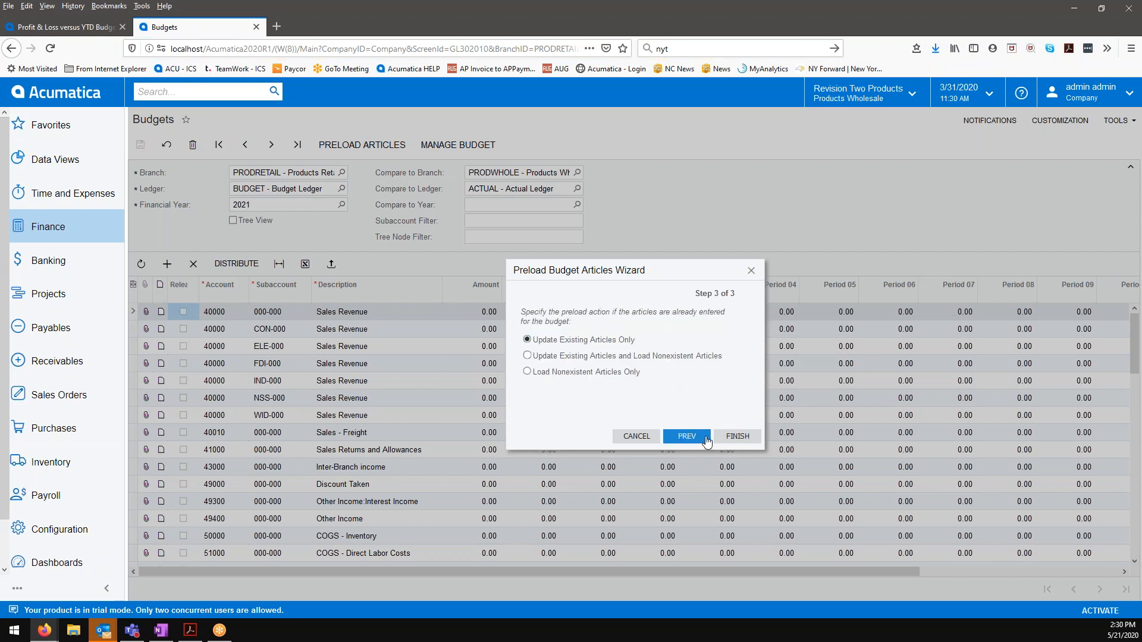
pyautogui.click(737, 437)
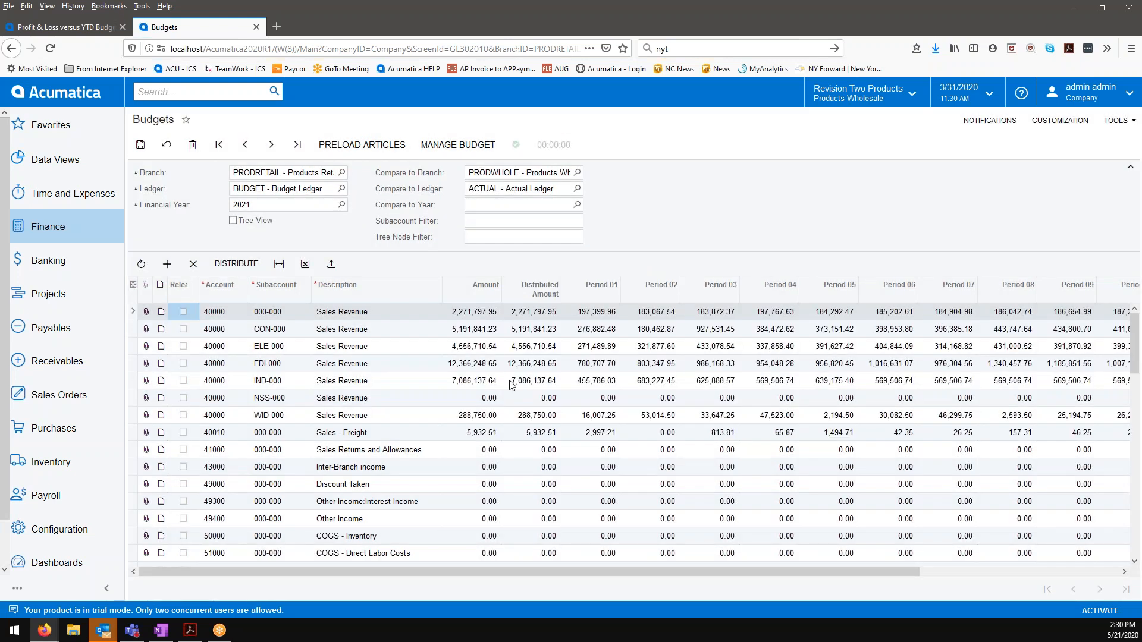
pyautogui.click(499, 454)
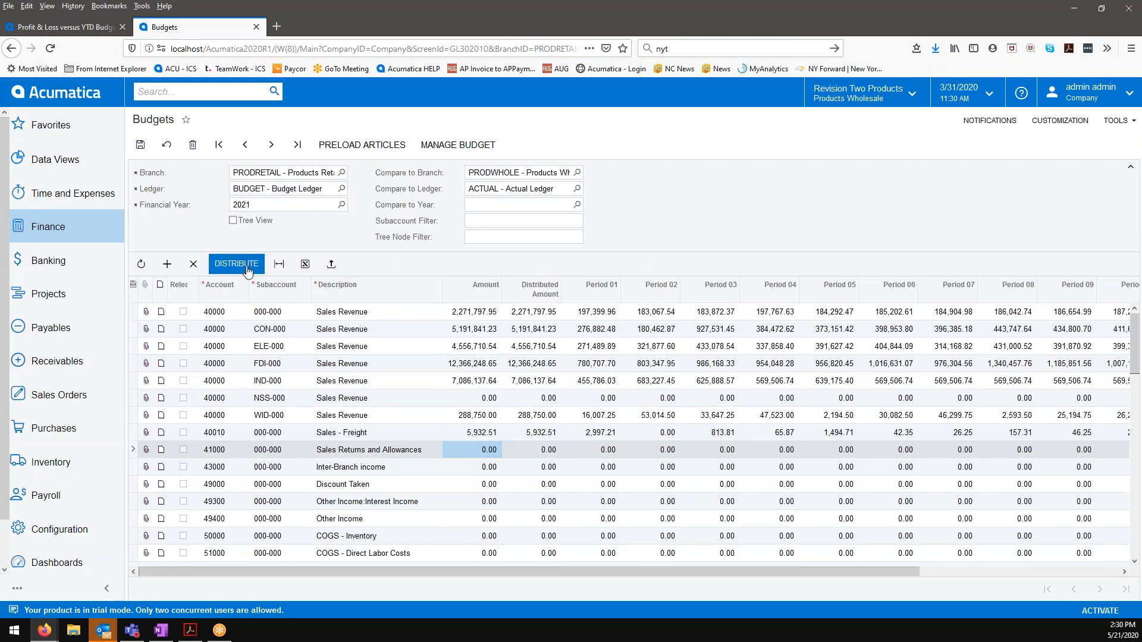
# Step: Set up another preload from PRODWHOLE's 2018 actual ledger with a 90% multiplier, starting at account 50000 - COGS - Inventory
pyautogui.click(367, 146)
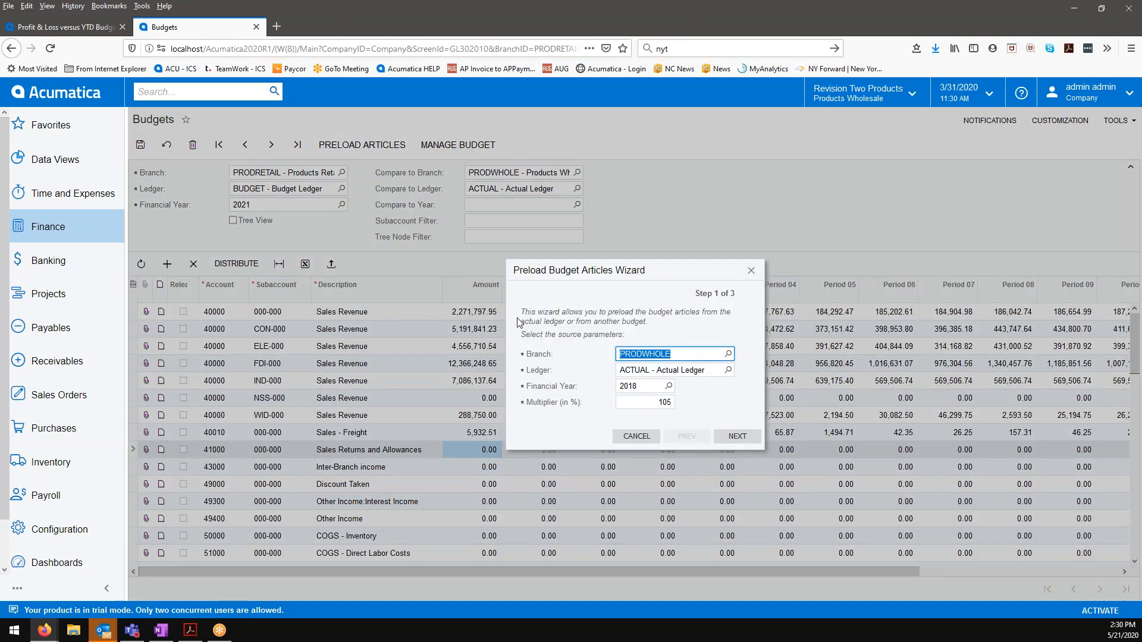
pyautogui.click(653, 402)
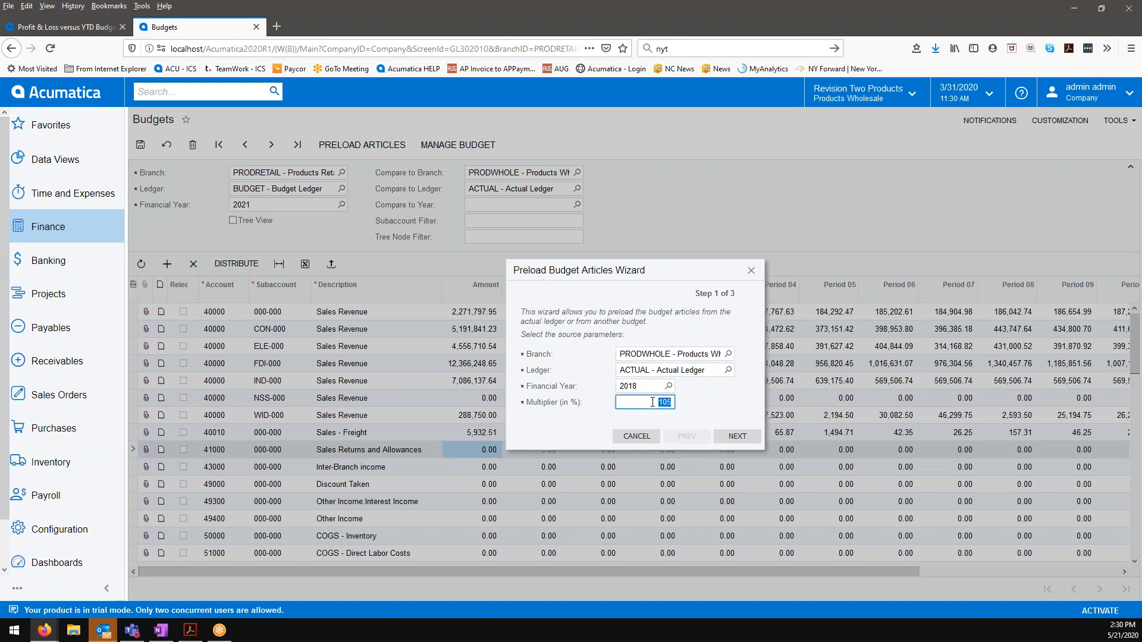
pyautogui.write('90')
pyautogui.click(734, 437)
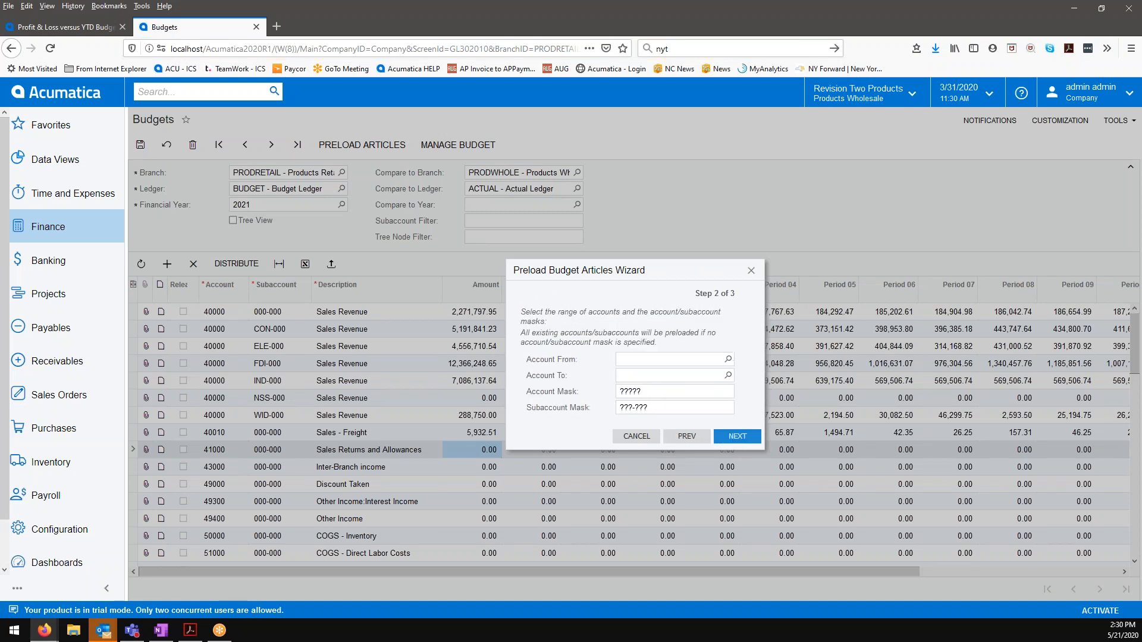
pyautogui.click(728, 360)
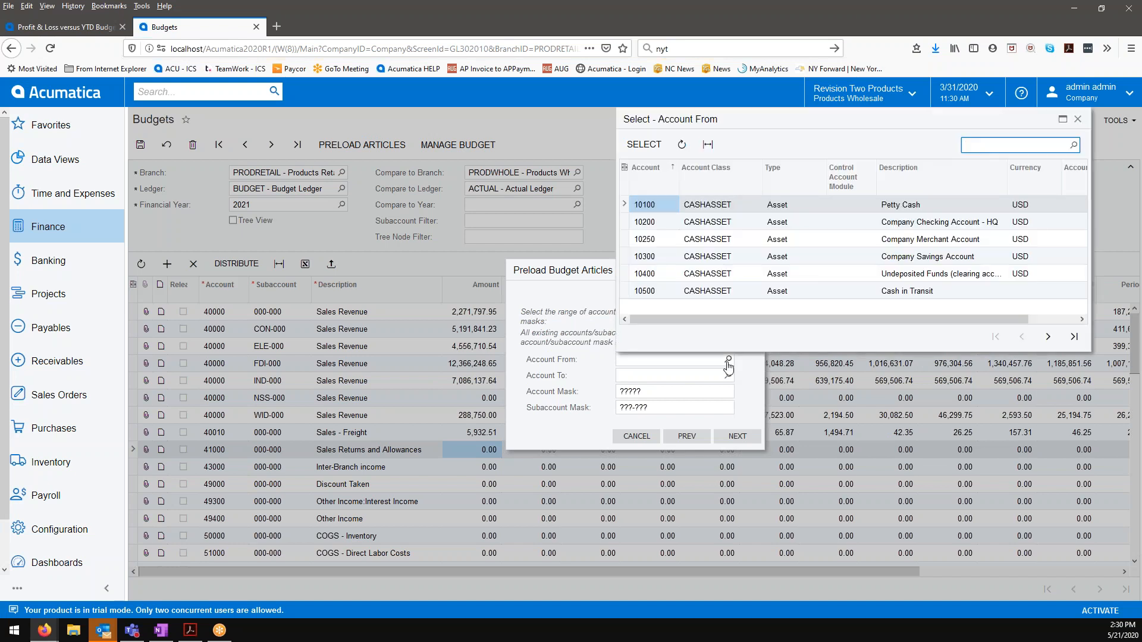
pyautogui.write('50000')
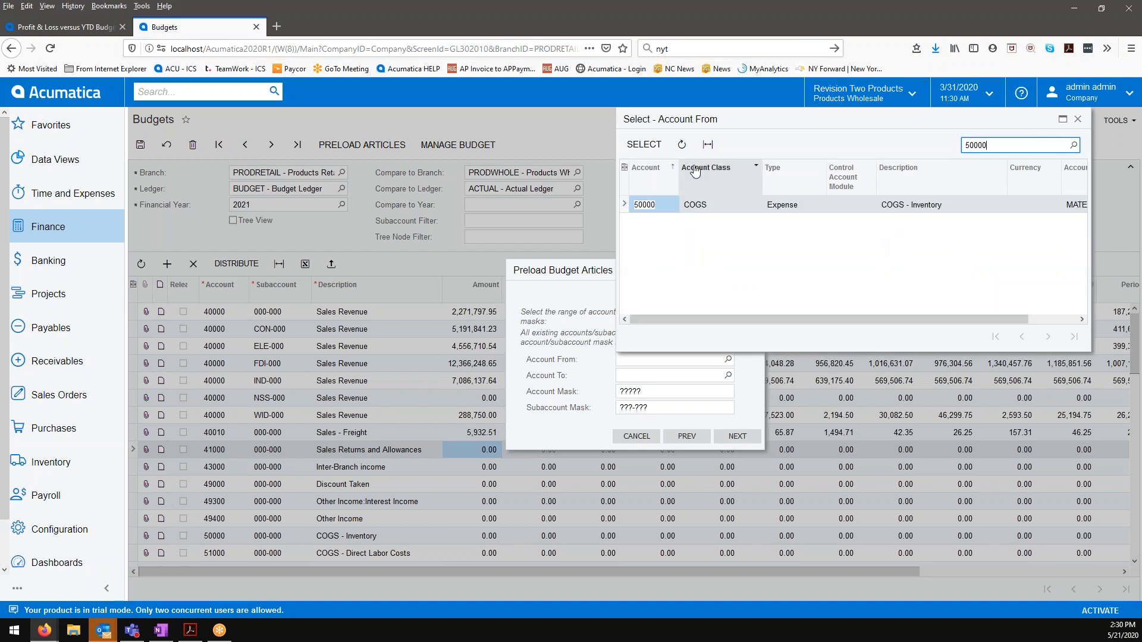
pyautogui.click(658, 153)
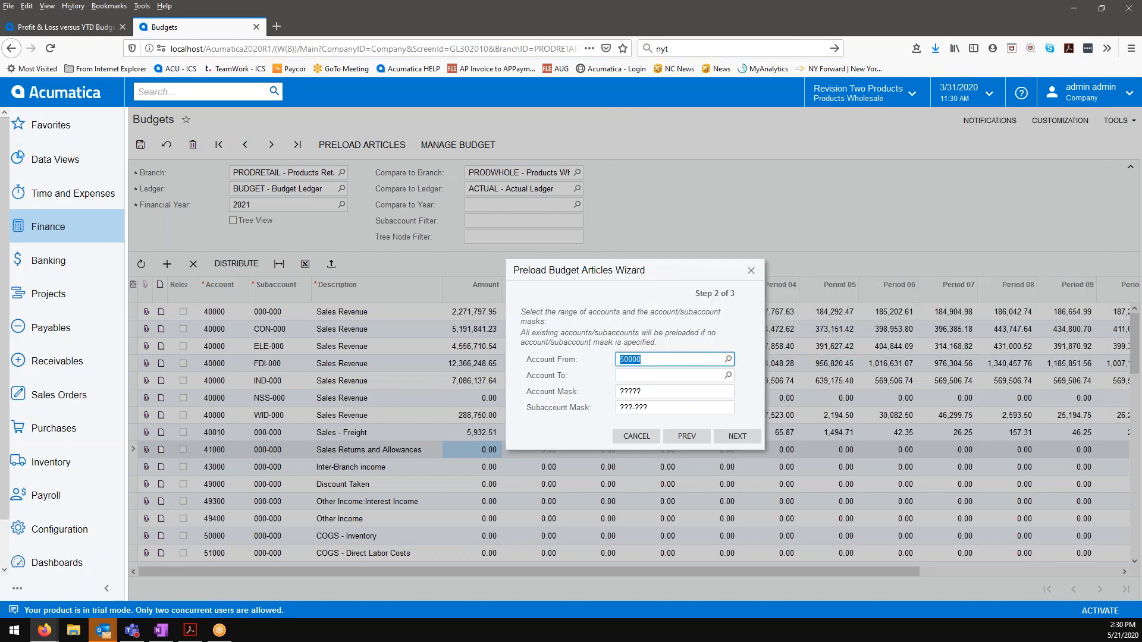
# Step: Set the end of the preload's account range to 51400 - COGS - Other
pyautogui.click(728, 375)
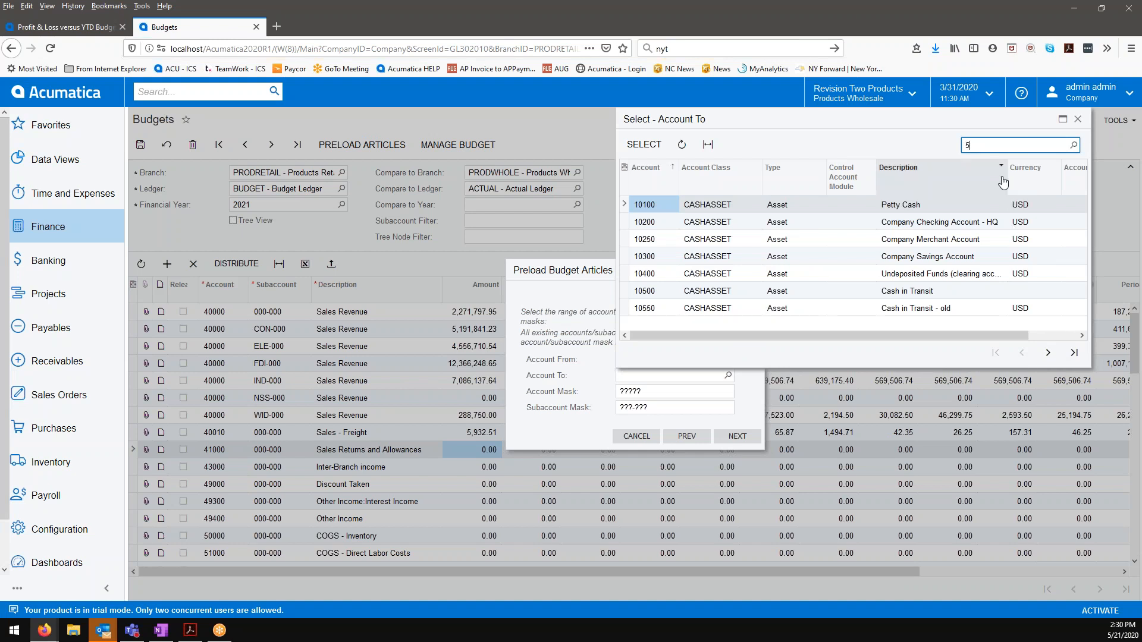
pyautogui.write('5')
pyautogui.press('Return')
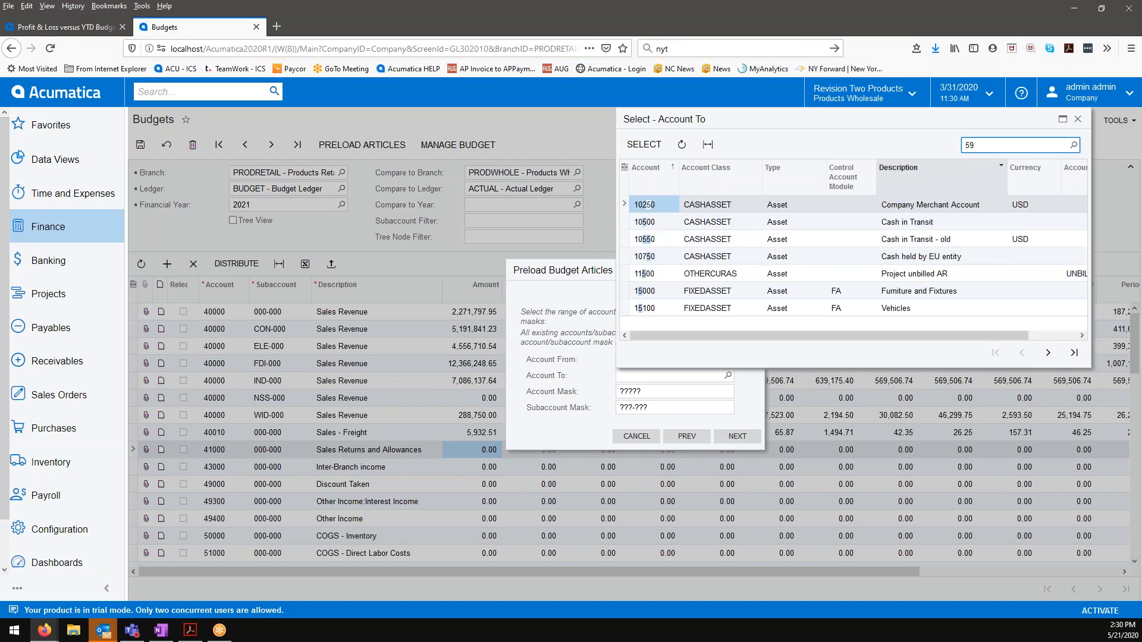
pyautogui.doubleClick(967, 144)
pyautogui.write('T')
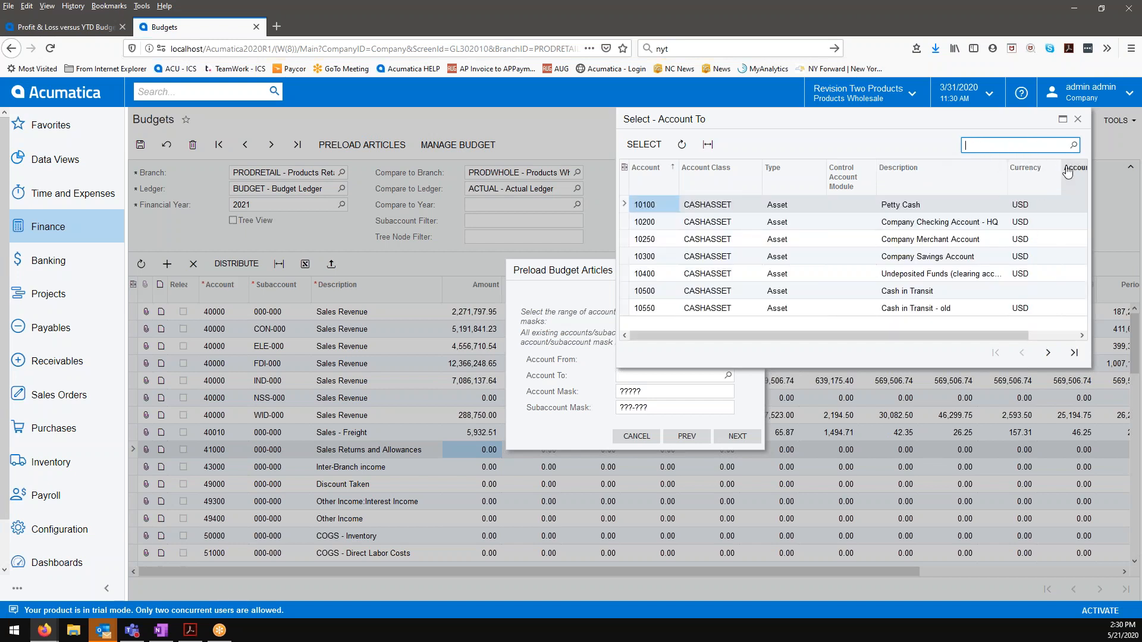
pyautogui.click(1047, 353)
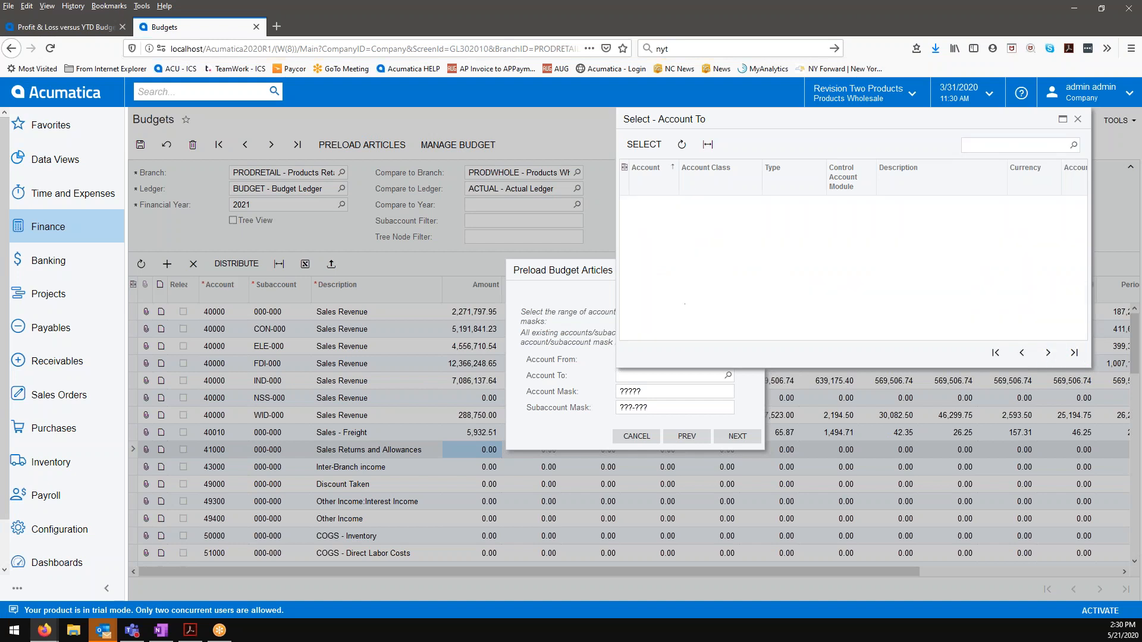
pyautogui.click(1048, 353)
pyautogui.click(1048, 353)
pyautogui.click(1047, 352)
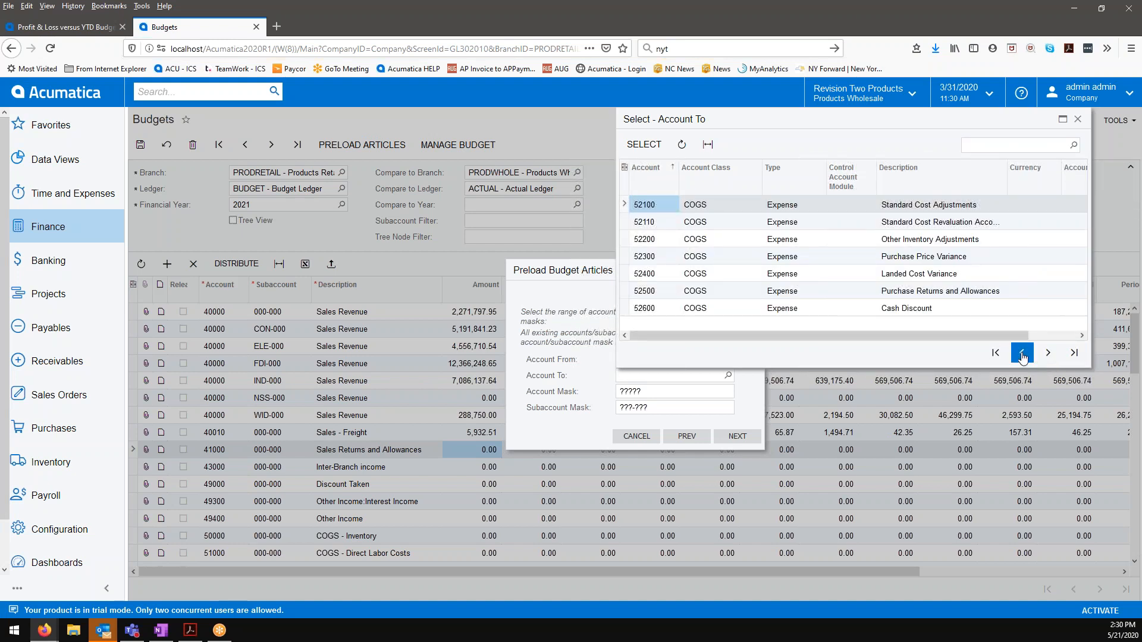
pyautogui.click(1022, 352)
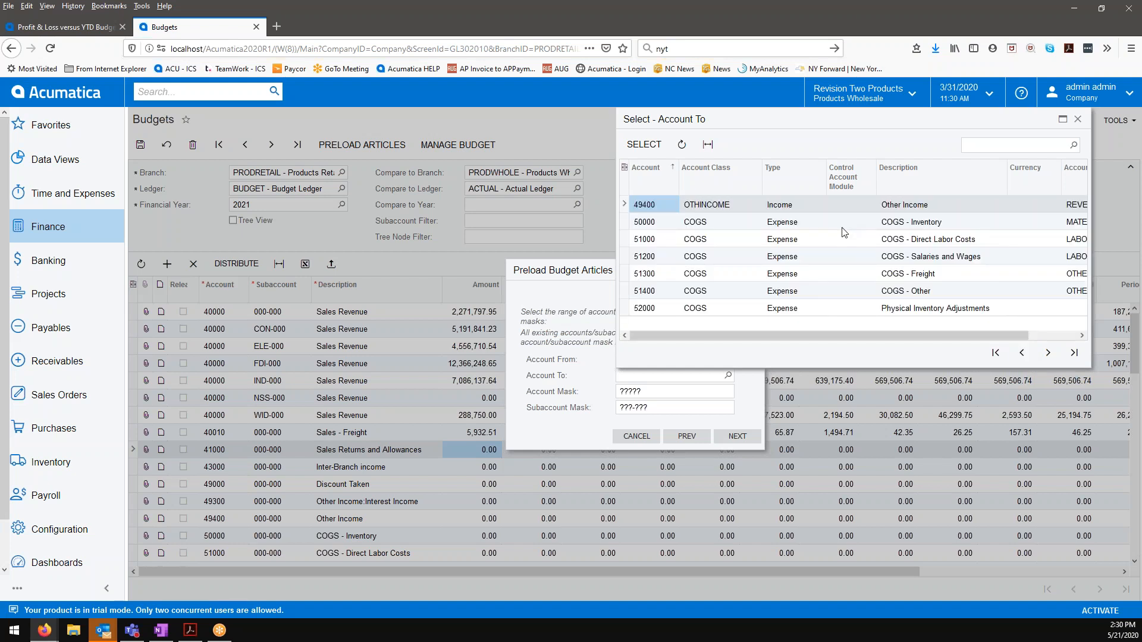
pyautogui.click(840, 291)
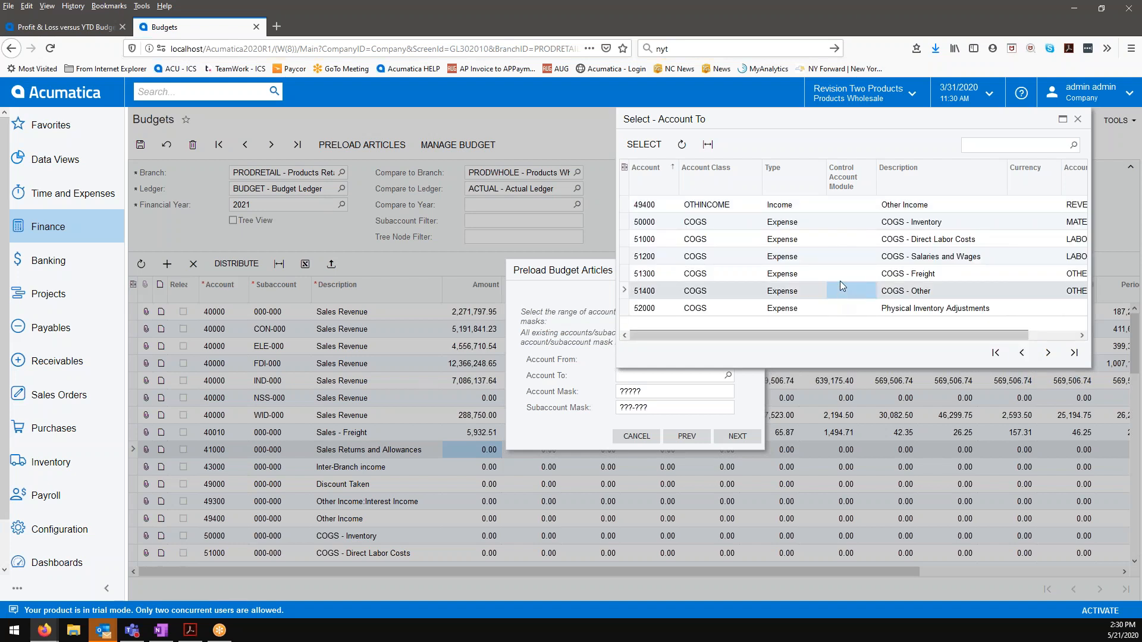
pyautogui.click(644, 145)
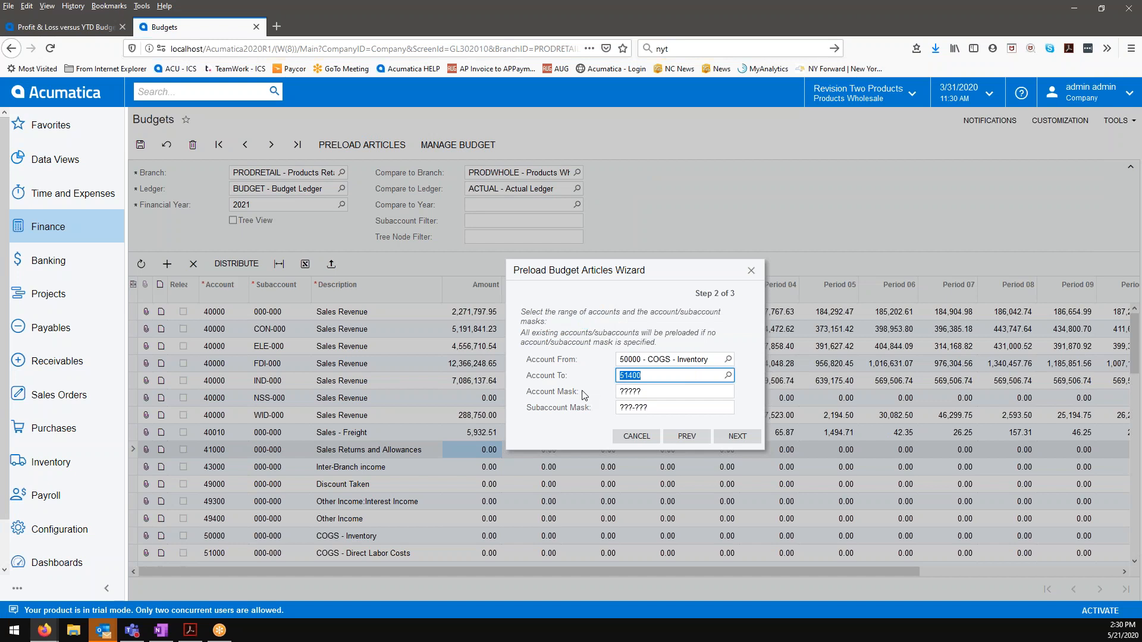
# Step: Finish the 90% COGS account preload with the option to update existing articles only
pyautogui.click(729, 440)
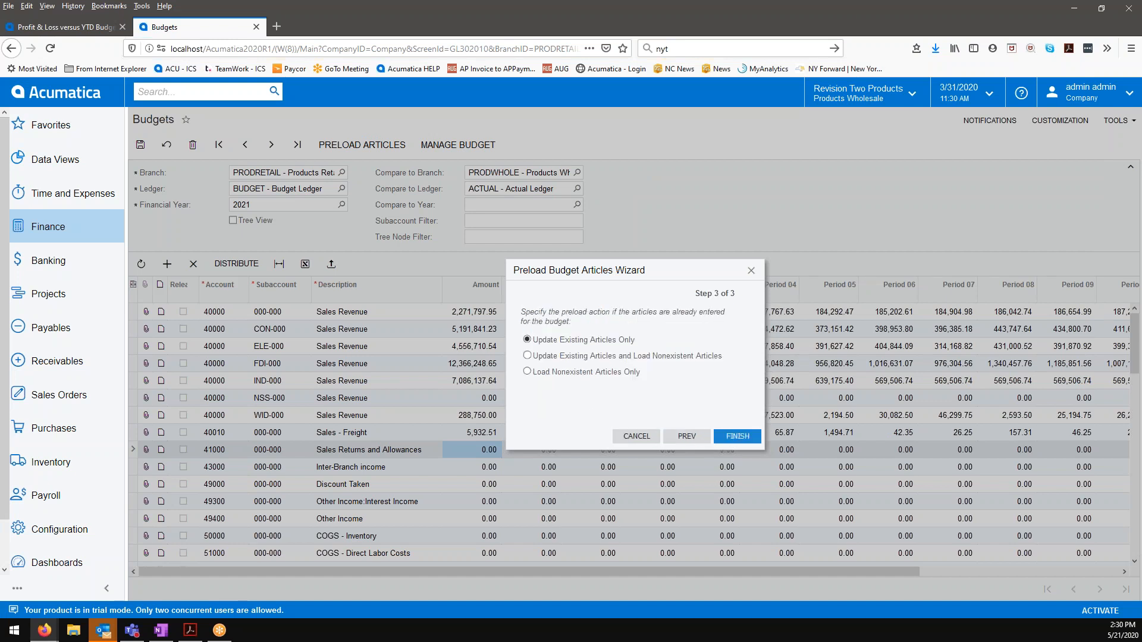
pyautogui.click(729, 440)
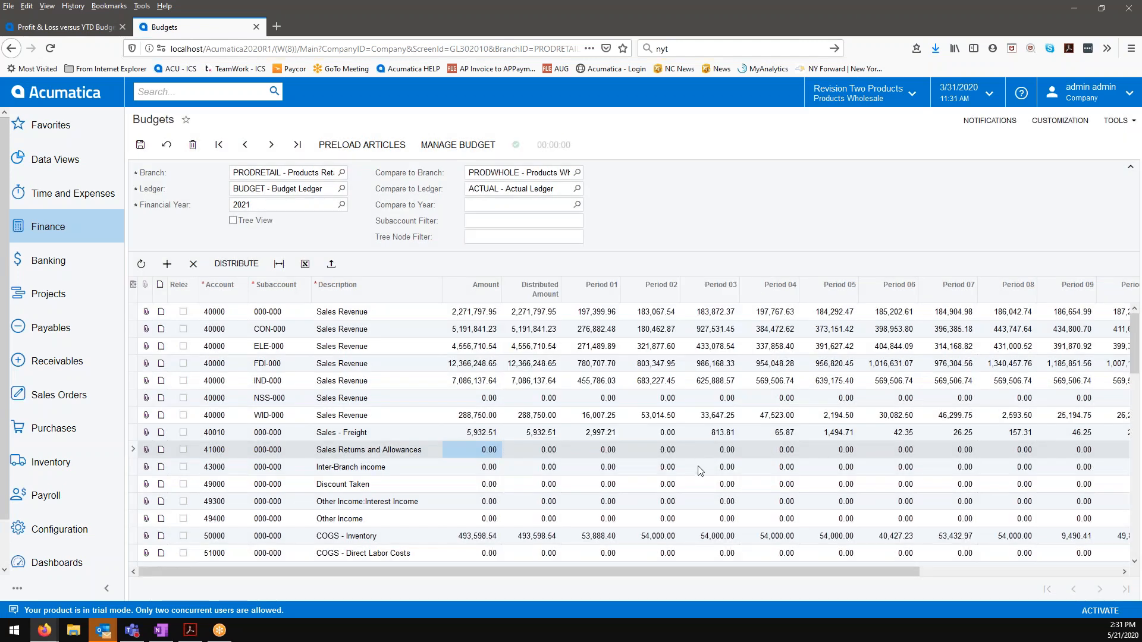
pyautogui.scroll(-3, 695, 471)
pyautogui.scroll(-1, 695, 472)
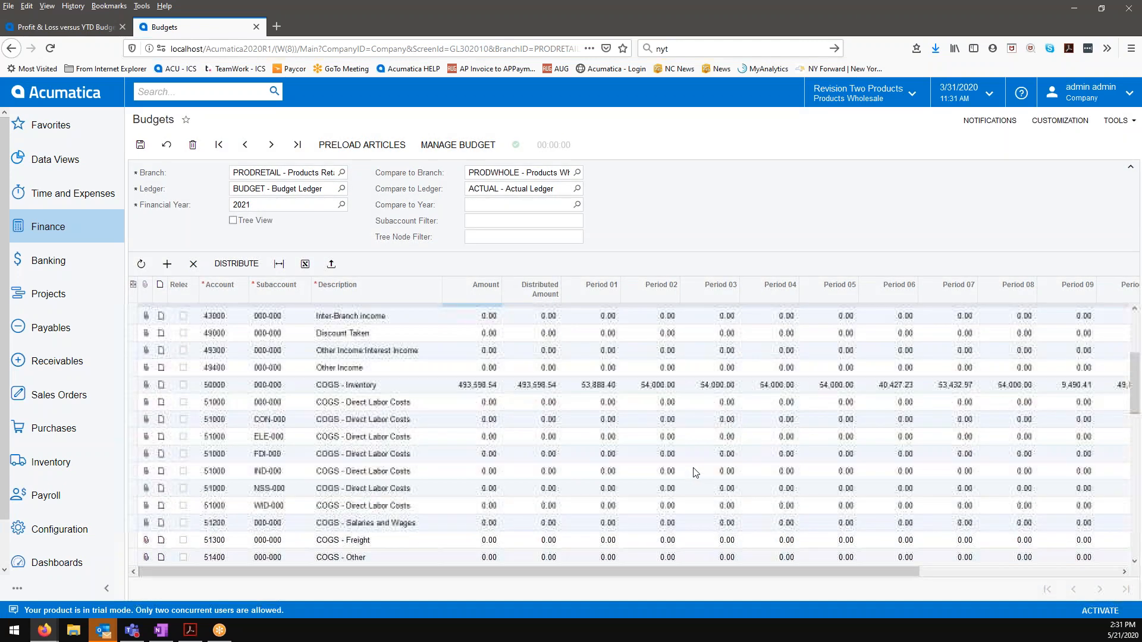
pyautogui.scroll(1, 696, 472)
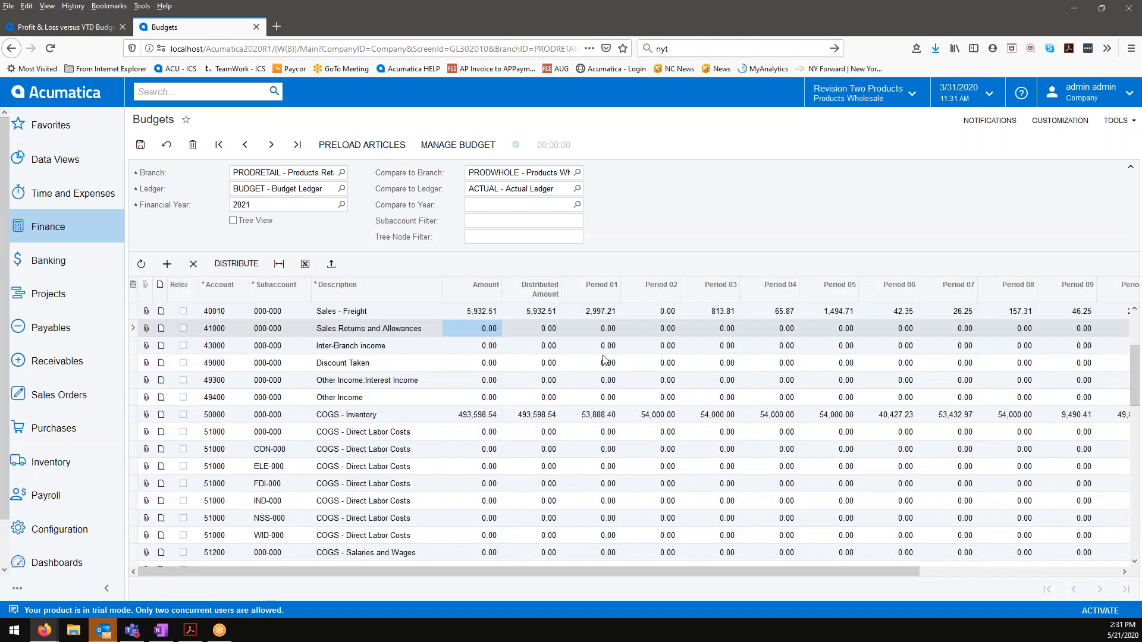
# Step: Compare the PRODRETAIL budget with PRODWHOLE's actual ledger for the year 2018
pyautogui.click(577, 205)
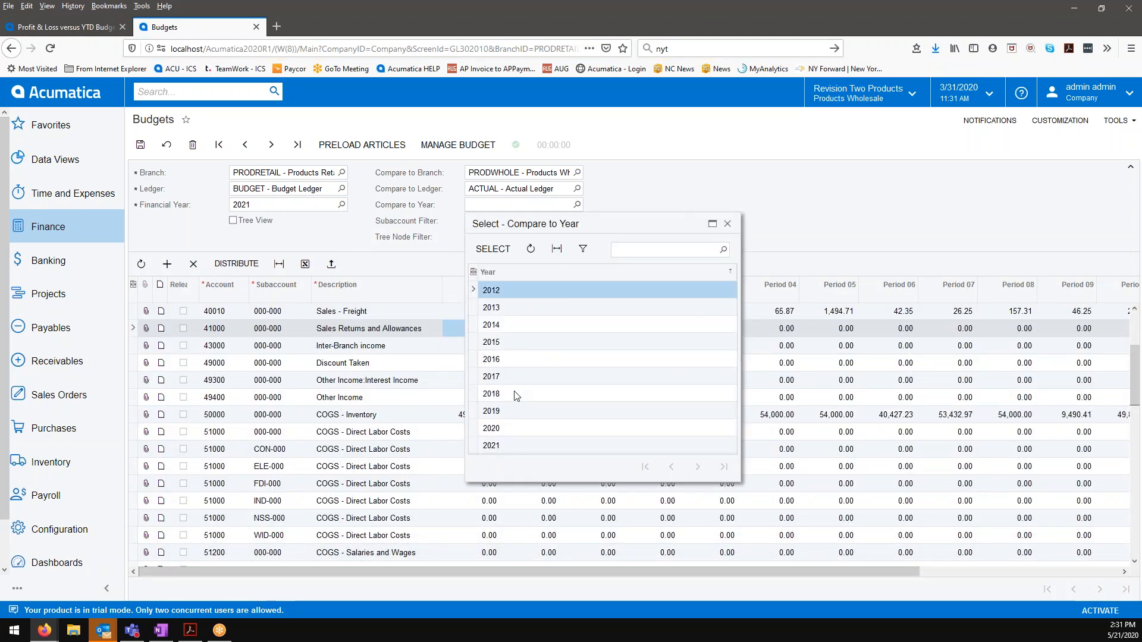
pyautogui.click(516, 396)
pyautogui.click(492, 248)
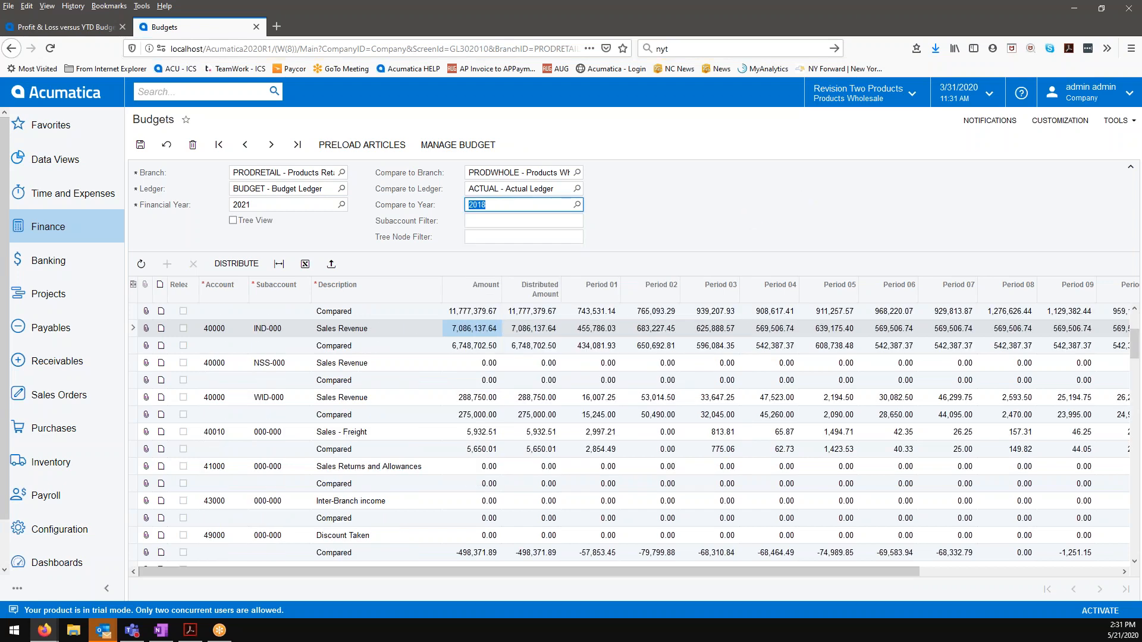
# Step: Examine the preloaded 2021 budget amounts against the 2018 compared rows for the sales, other income and COGS accounts
pyautogui.scroll(3, 704, 387)
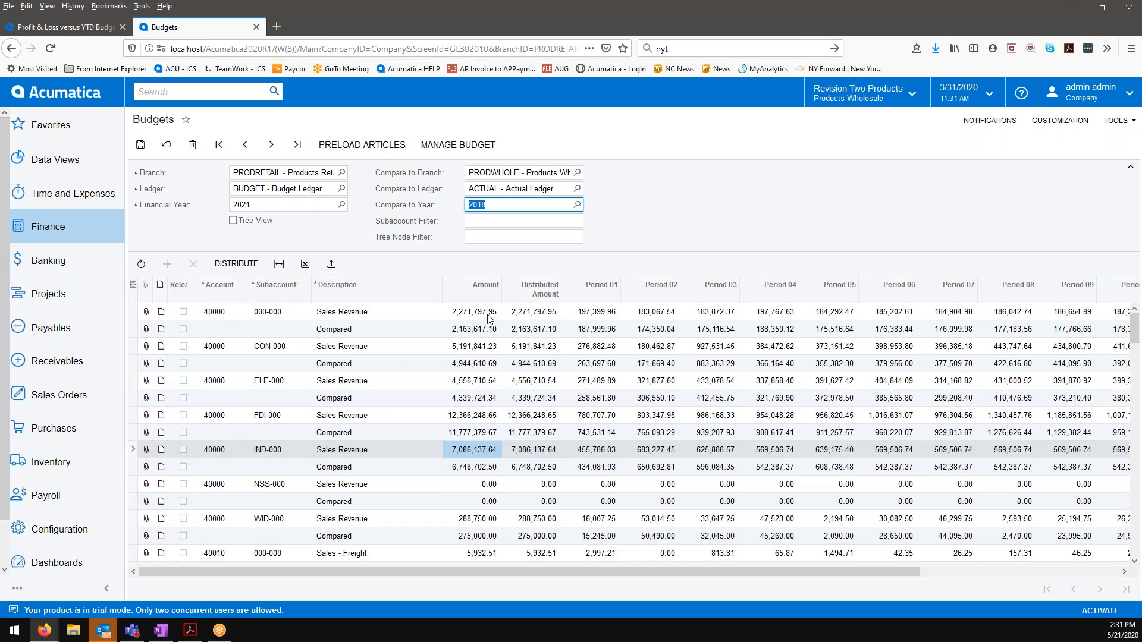
pyautogui.scroll(-3, 495, 351)
pyautogui.scroll(-3, 494, 351)
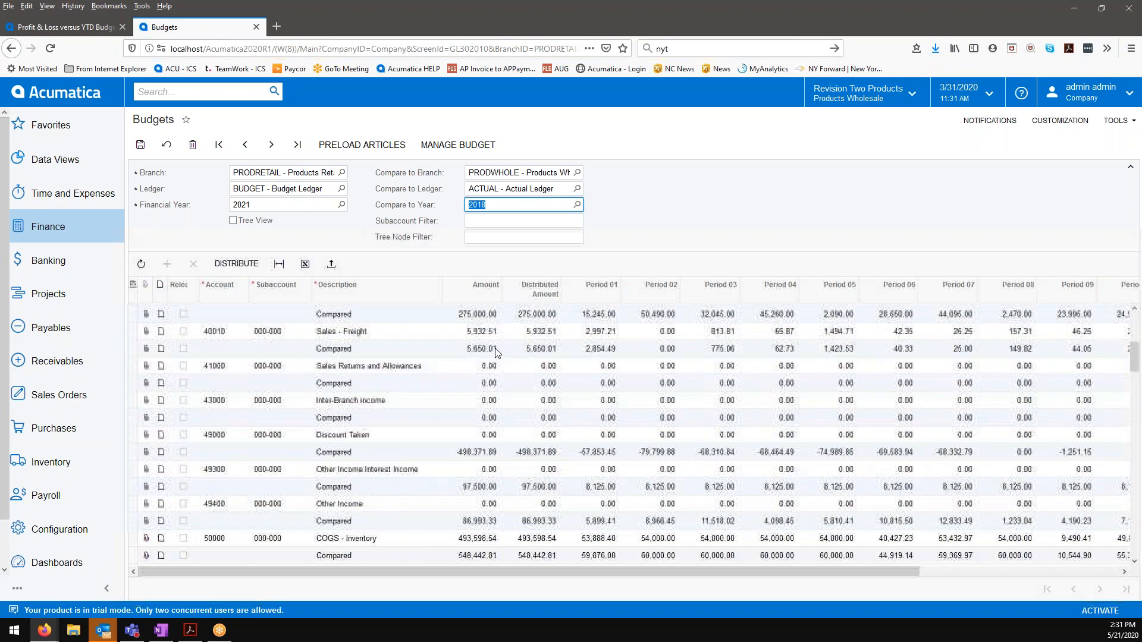
pyautogui.scroll(-5, 495, 351)
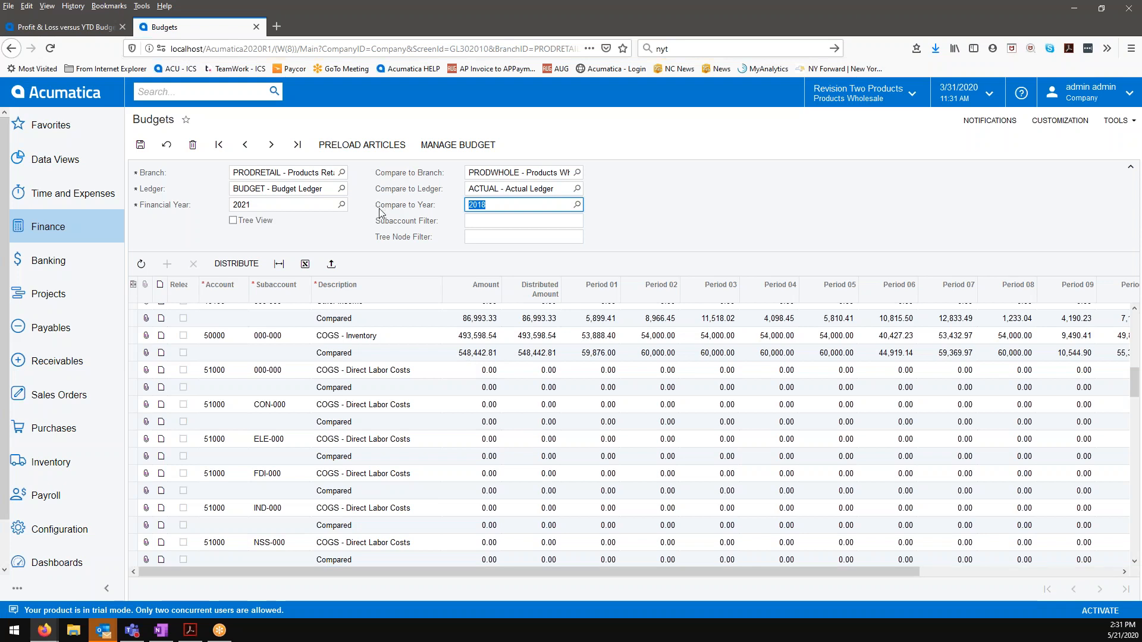
pyautogui.scroll(-3, 459, 521)
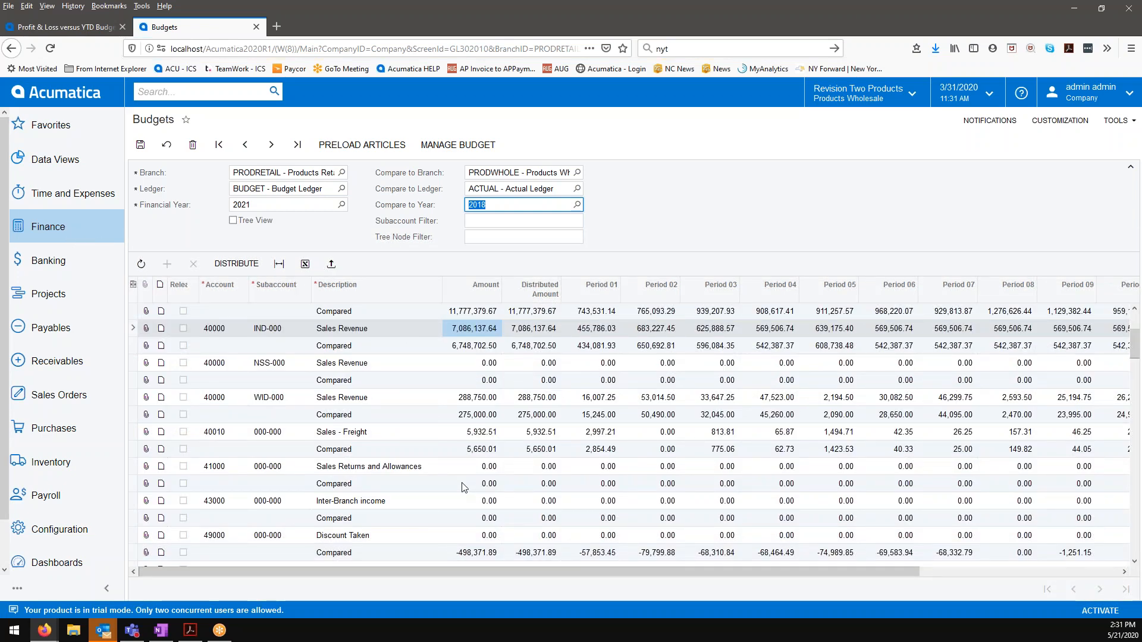
pyautogui.scroll(-3, 465, 487)
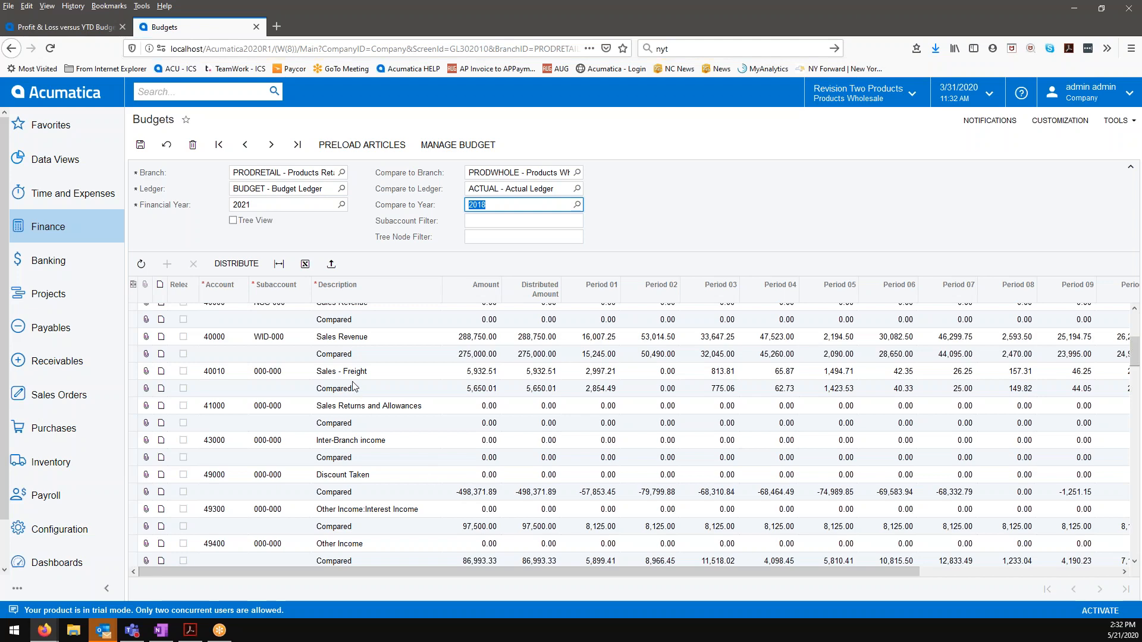
pyautogui.scroll(5, 476, 390)
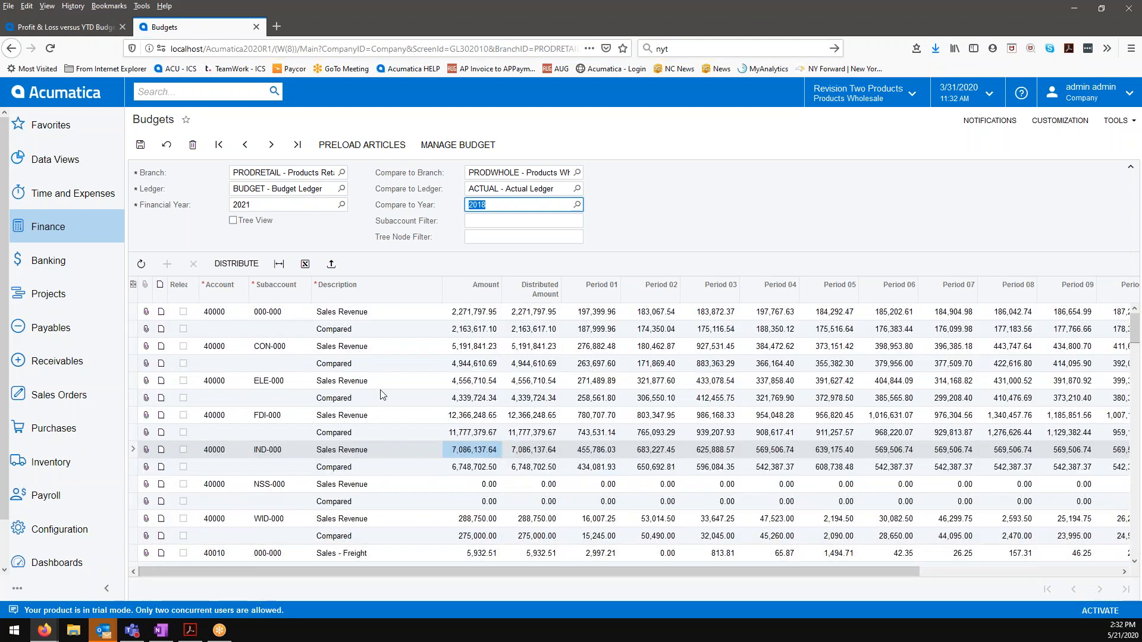
pyautogui.scroll(-5, 384, 395)
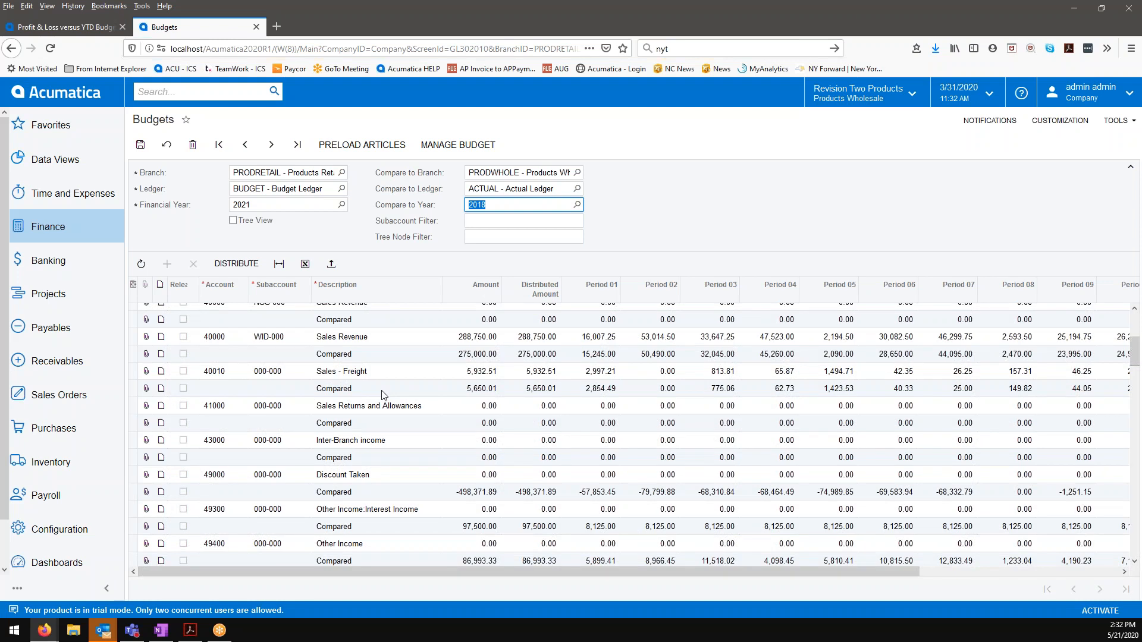
pyautogui.click(425, 343)
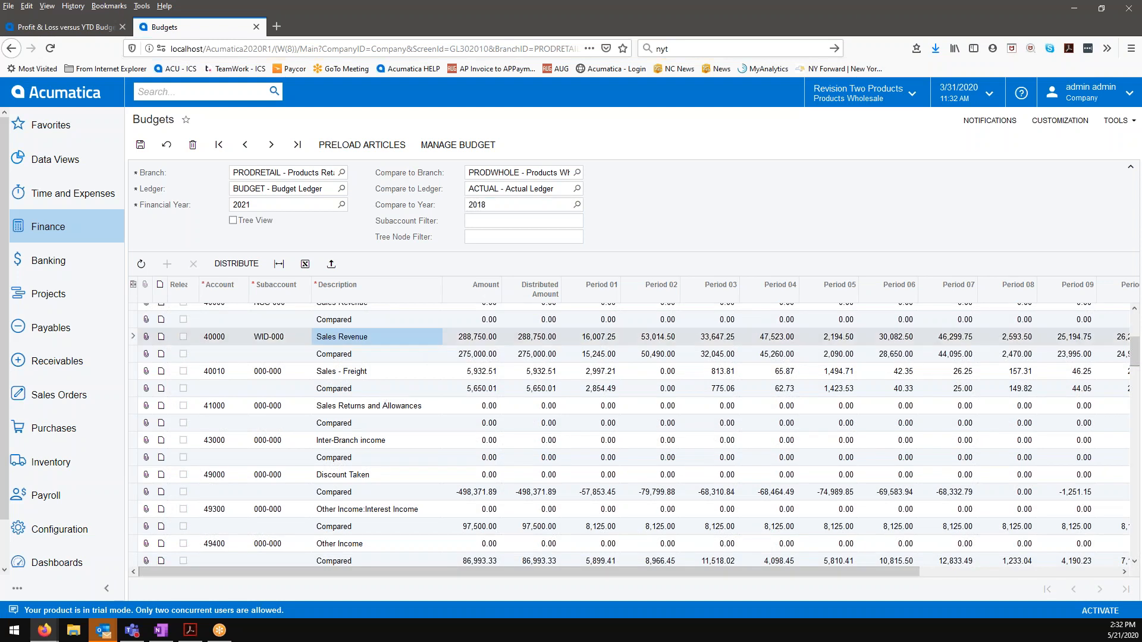